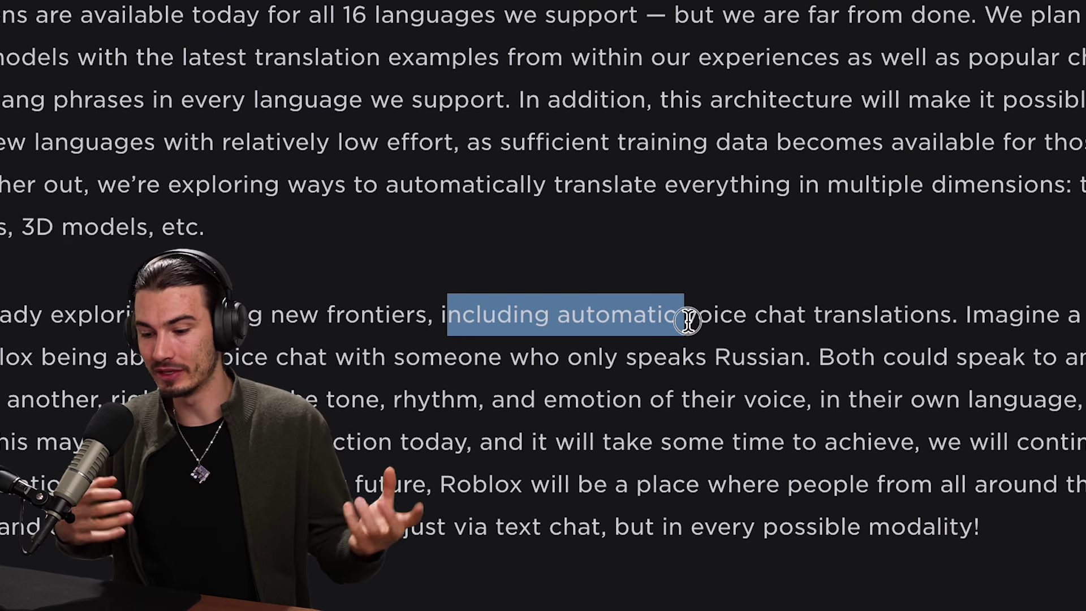
Highlight the phrase about automatic voice chat translations in the Roblox article
{"action": "left_click_drag", "start_coordinate": [691, 315], "coordinate": [958, 339]}
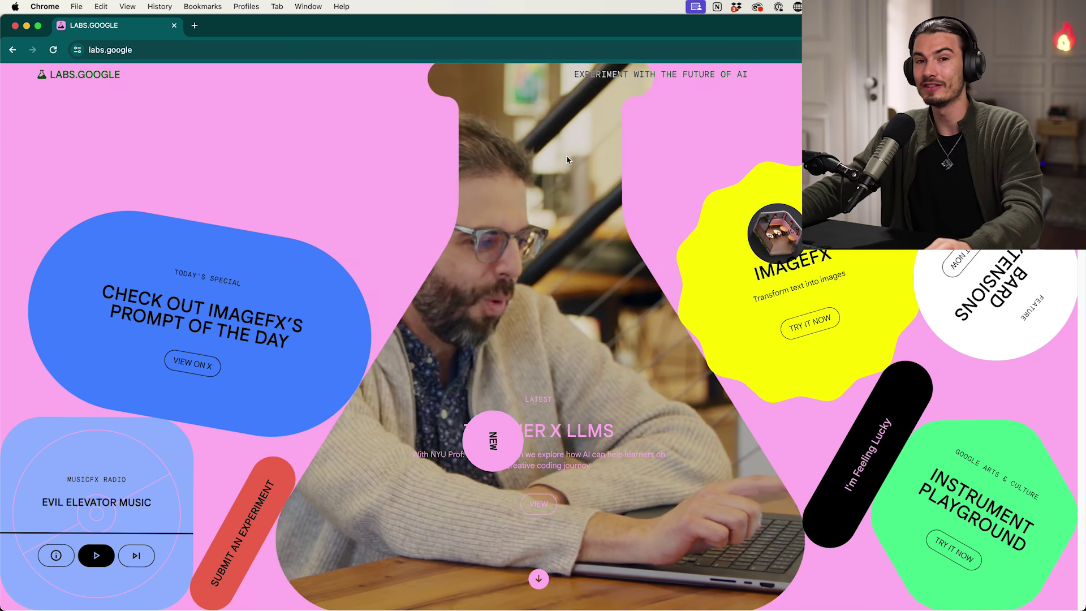
Look through the experimental tools on labs.google, from the featured projects to ImageFX, generative Search, NotebookLM and MusicFX
{"action": "scroll", "coordinate": [585, 353], "scroll_direction": "down", "scroll_amount": 1}
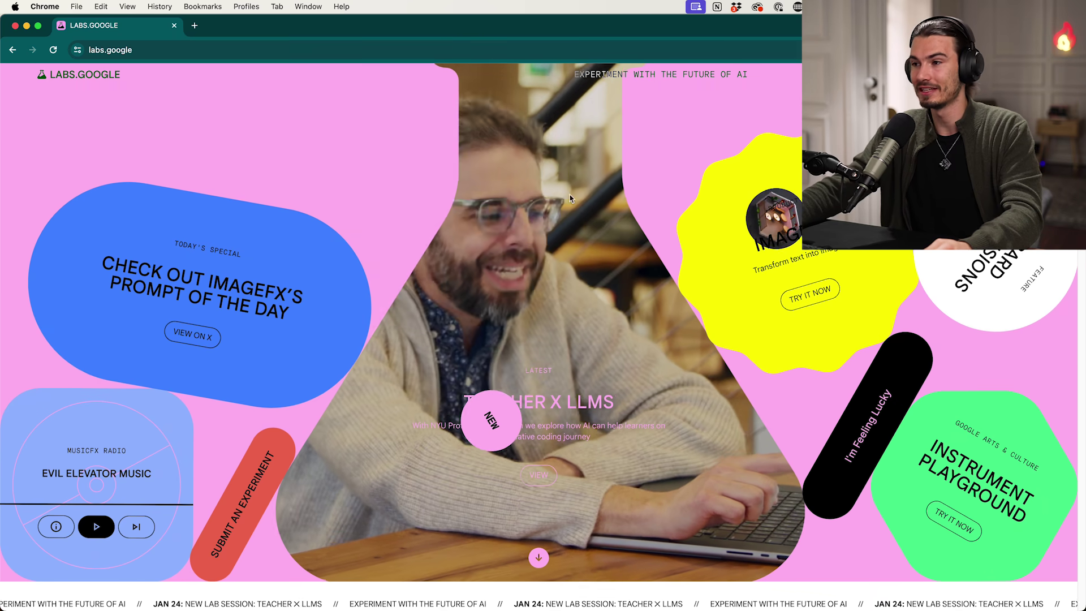
{"action": "scroll", "coordinate": [585, 353], "scroll_direction": "up", "scroll_amount": 1}
{"action": "scroll", "coordinate": [708, 390], "scroll_direction": "down", "scroll_amount": 3}
{"action": "scroll", "coordinate": [820, 418], "scroll_direction": "up", "scroll_amount": 3}
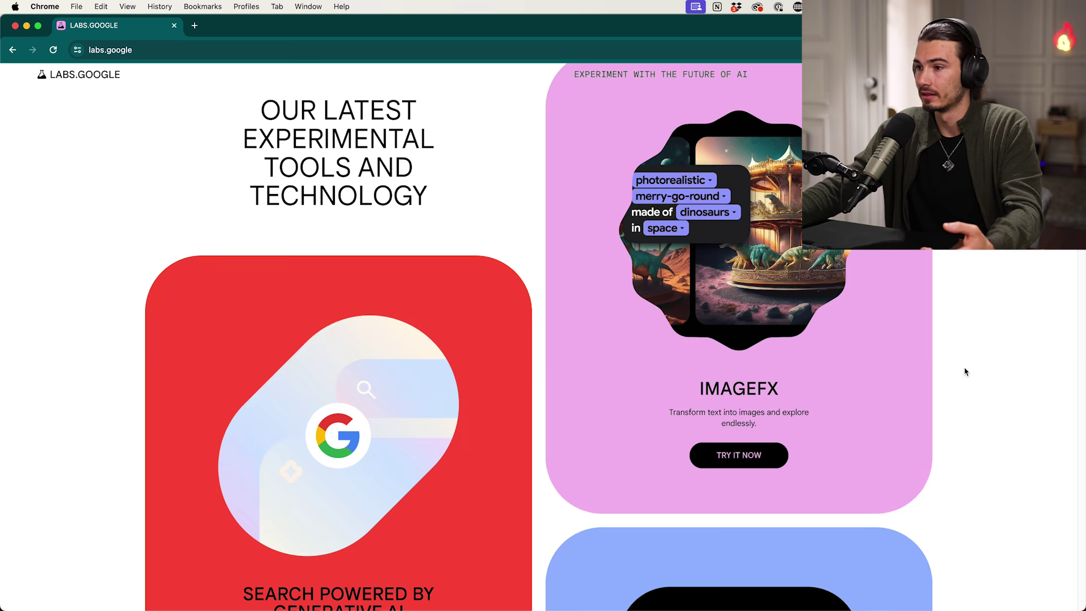
{"action": "scroll", "coordinate": [962, 366], "scroll_direction": "down", "scroll_amount": 2}
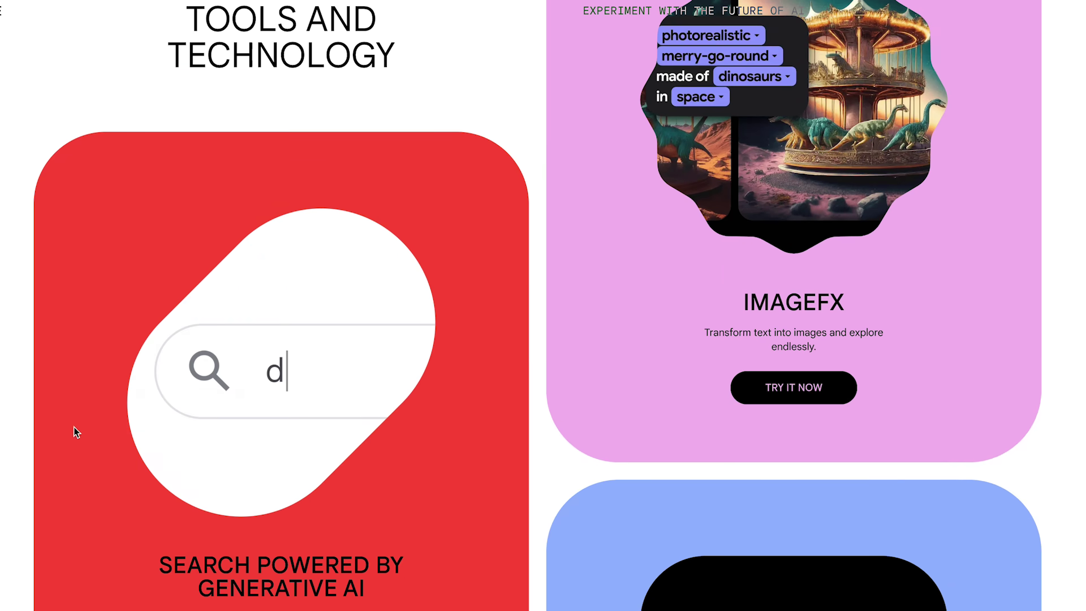
{"action": "scroll", "coordinate": [485, 281], "scroll_direction": "down", "scroll_amount": 2}
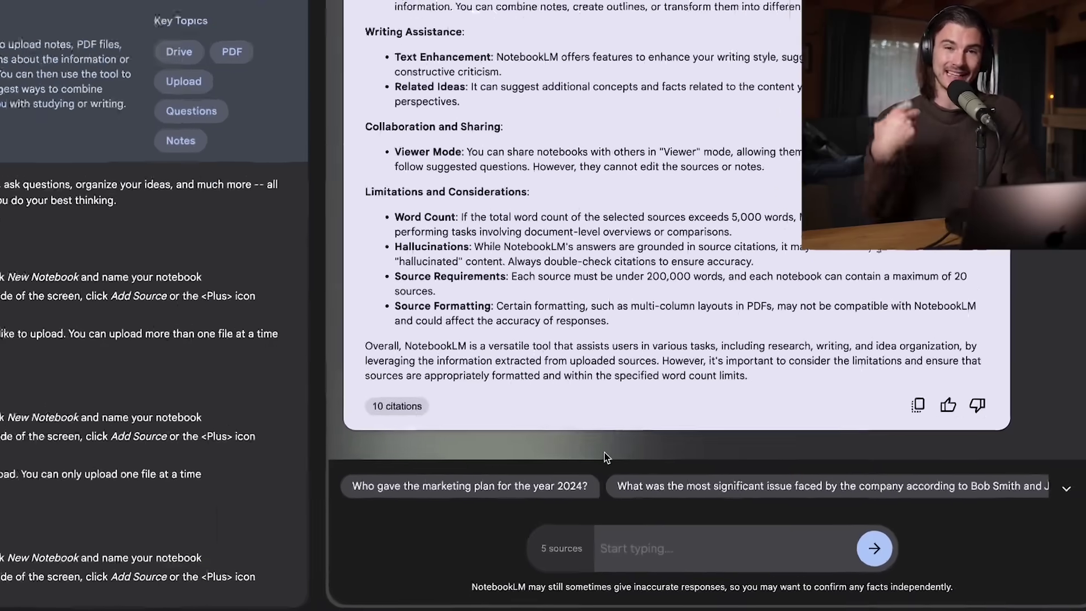
{"action": "scroll", "coordinate": [572, 441], "scroll_direction": "right", "scroll_amount": 3}
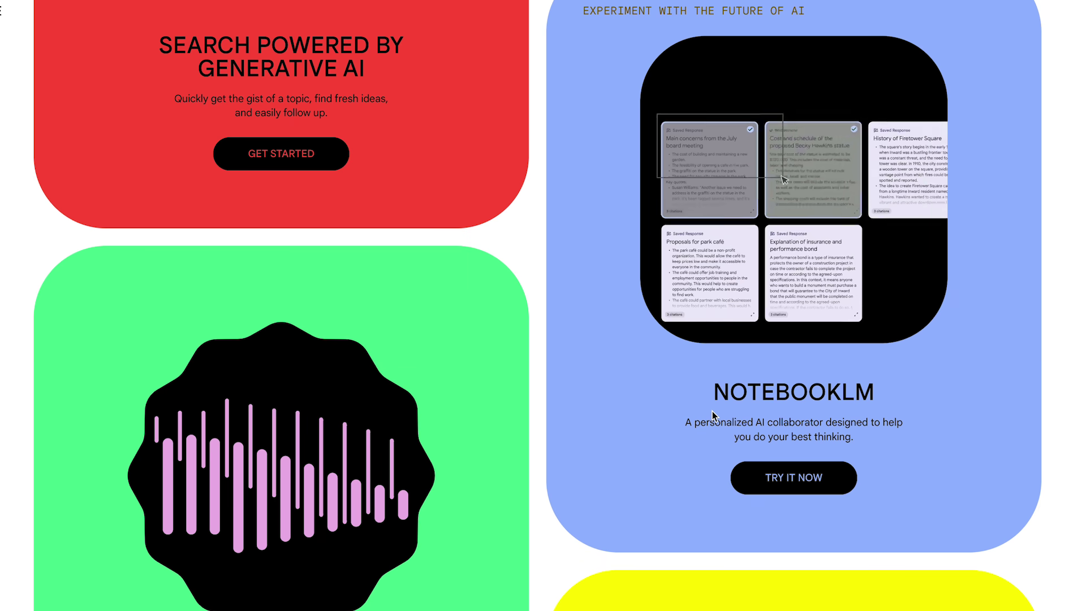
{"action": "scroll", "coordinate": [947, 449], "scroll_direction": "down", "scroll_amount": 4}
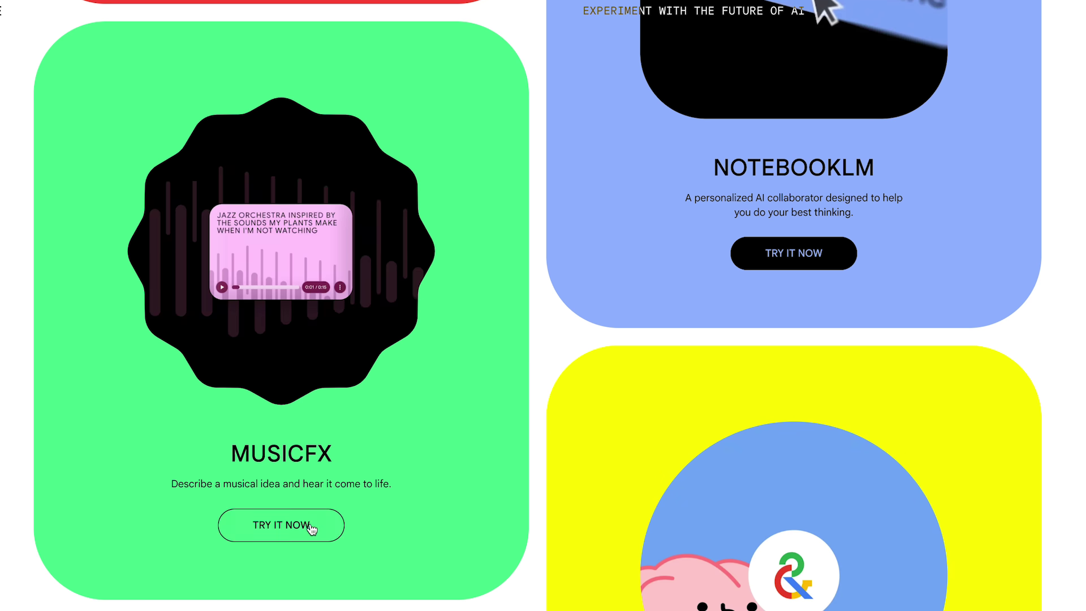
Open the MusicFX experiment from labs.google and start signing in with Google
{"action": "left_click", "coordinate": [311, 524]}
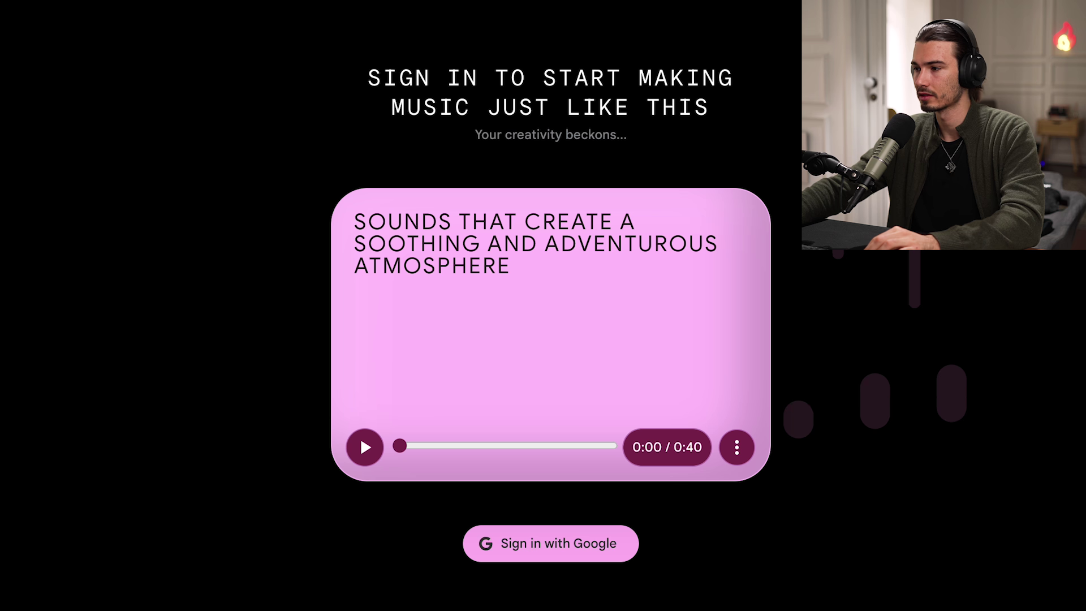
{"action": "left_click", "coordinate": [521, 553]}
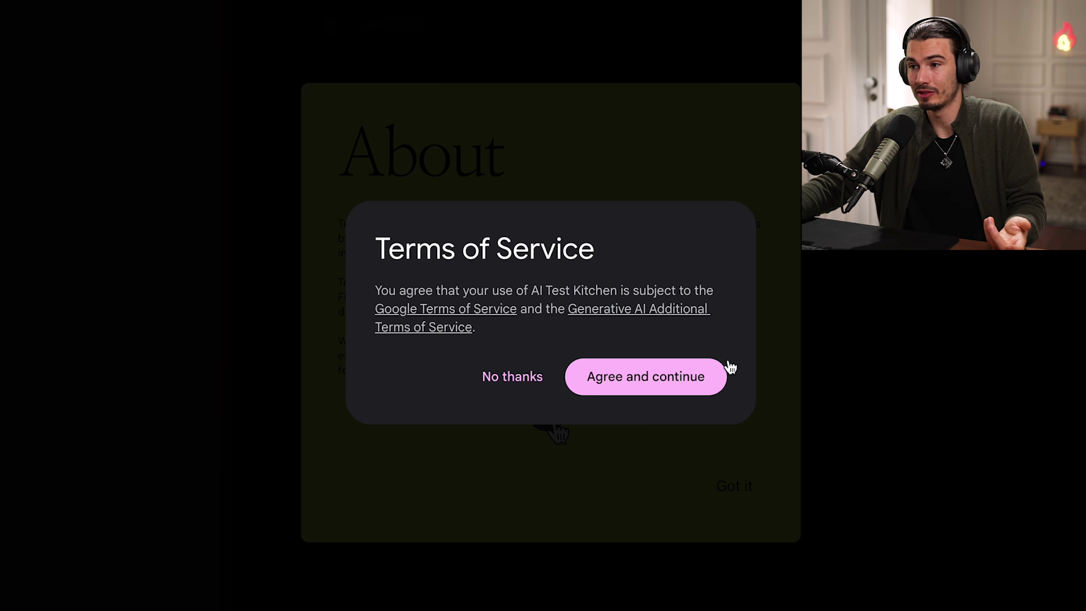
Accept the AI Test Kitchen terms of service, highlight the TextFX description and dismiss the About notice
{"action": "left_click", "coordinate": [726, 366]}
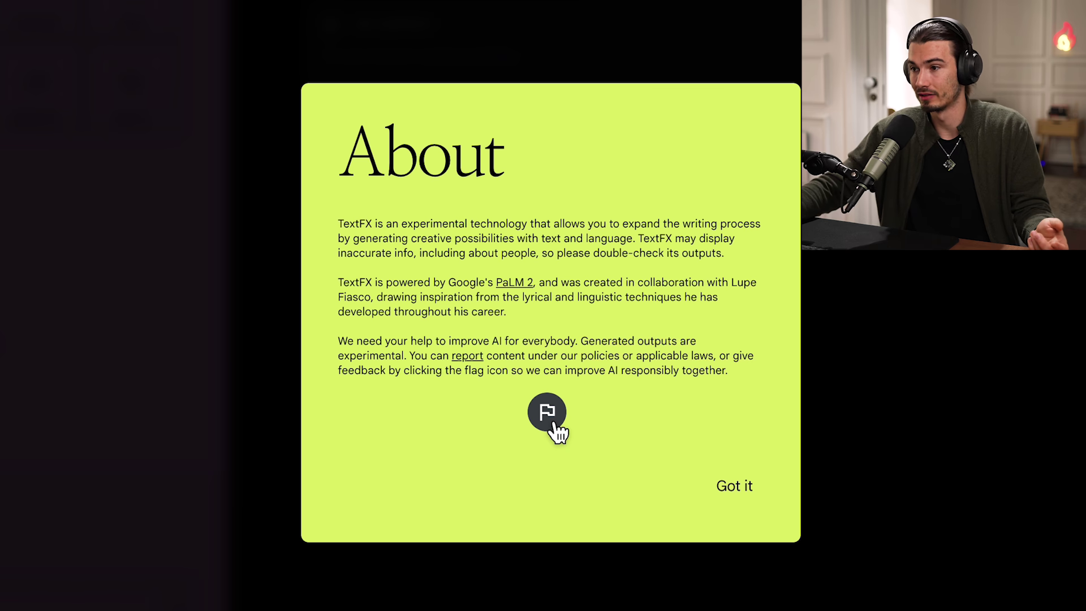
{"action": "left_click_drag", "start_coordinate": [601, 239], "coordinate": [337, 223]}
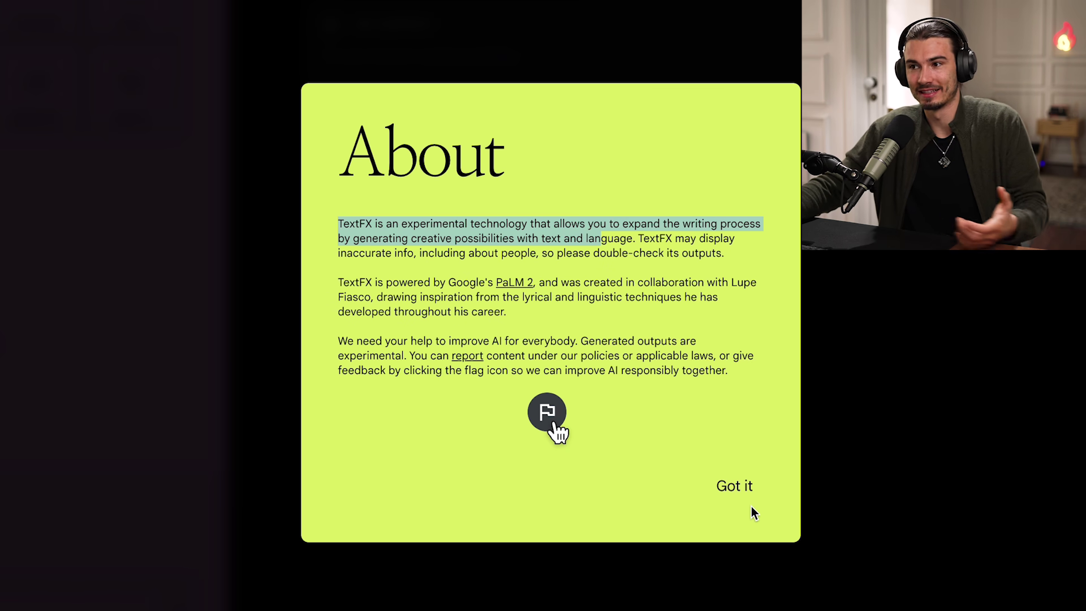
{"action": "left_click", "coordinate": [724, 472]}
{"action": "left_click", "coordinate": [726, 487]}
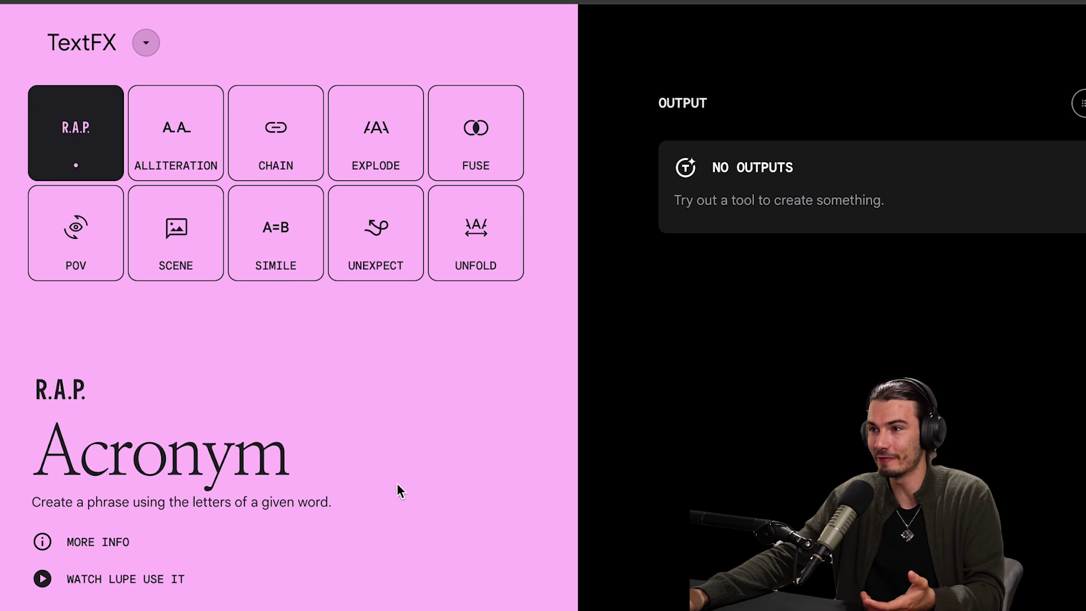
Generate phrases for the word AIA with the TextFX Acronym tool and highlight the resulting phrases
{"action": "scroll", "coordinate": [418, 470], "scroll_direction": "down", "scroll_amount": 5}
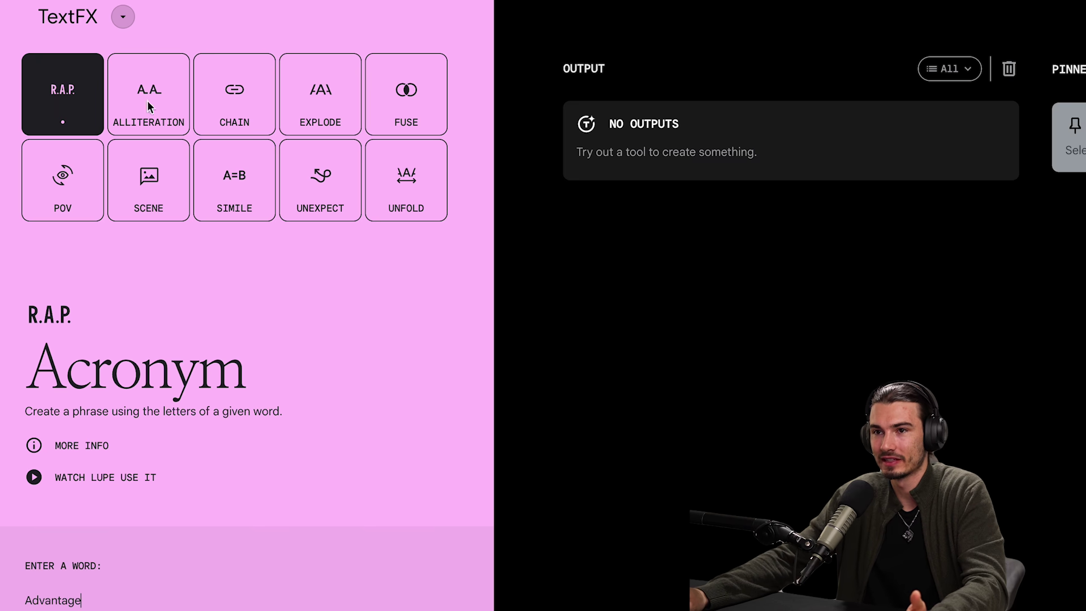
{"action": "left_click", "coordinate": [119, 94]}
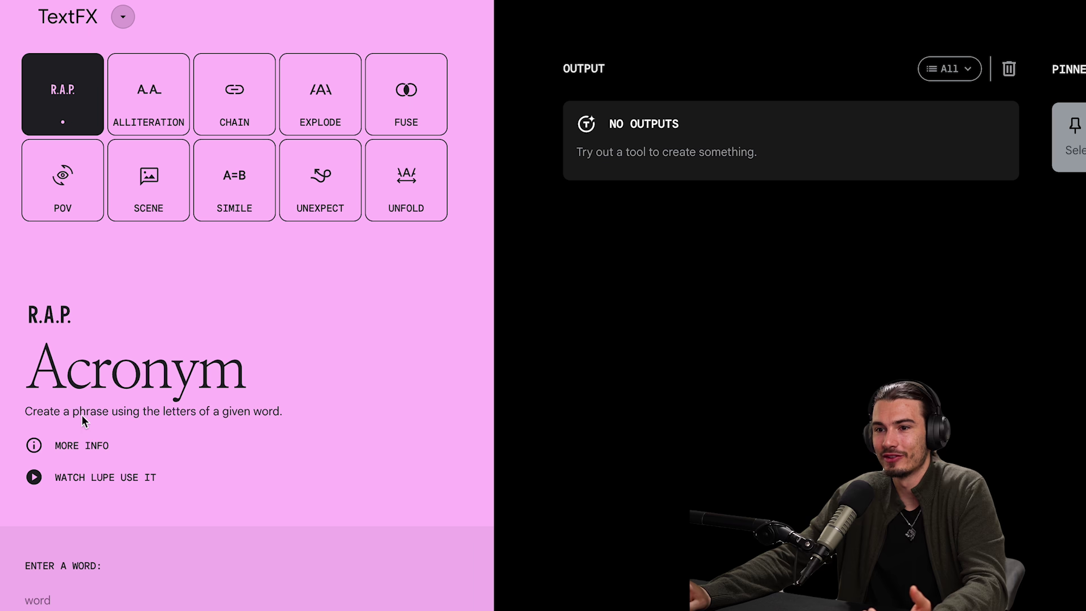
{"action": "left_click", "coordinate": [79, 591]}
{"action": "type", "text": "AIA"}
{"action": "left_click", "coordinate": [605, 512]}
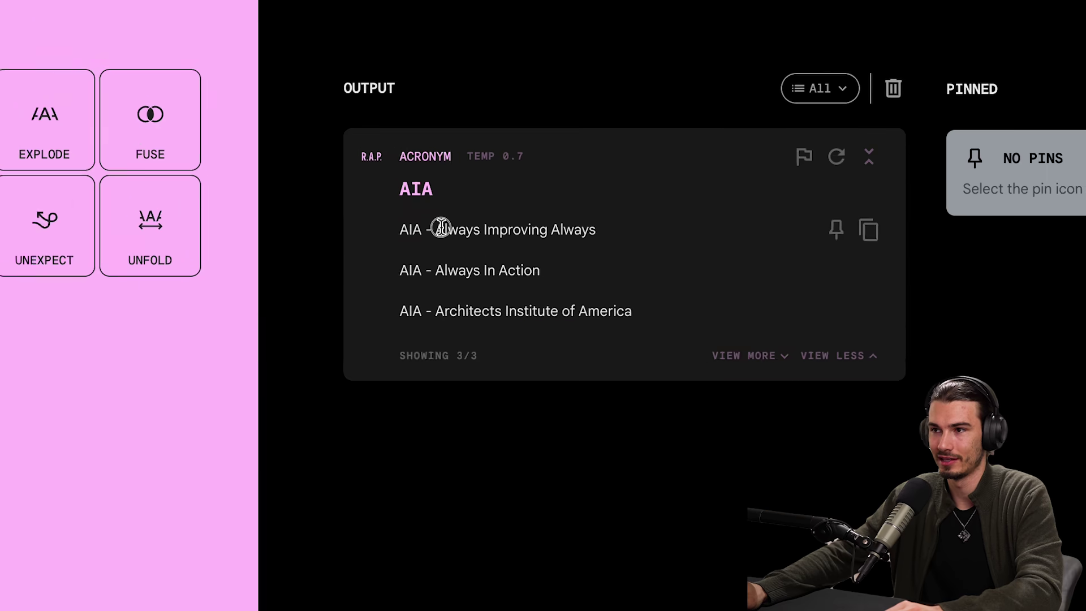
{"action": "left_click_drag", "start_coordinate": [445, 228], "coordinate": [628, 302]}
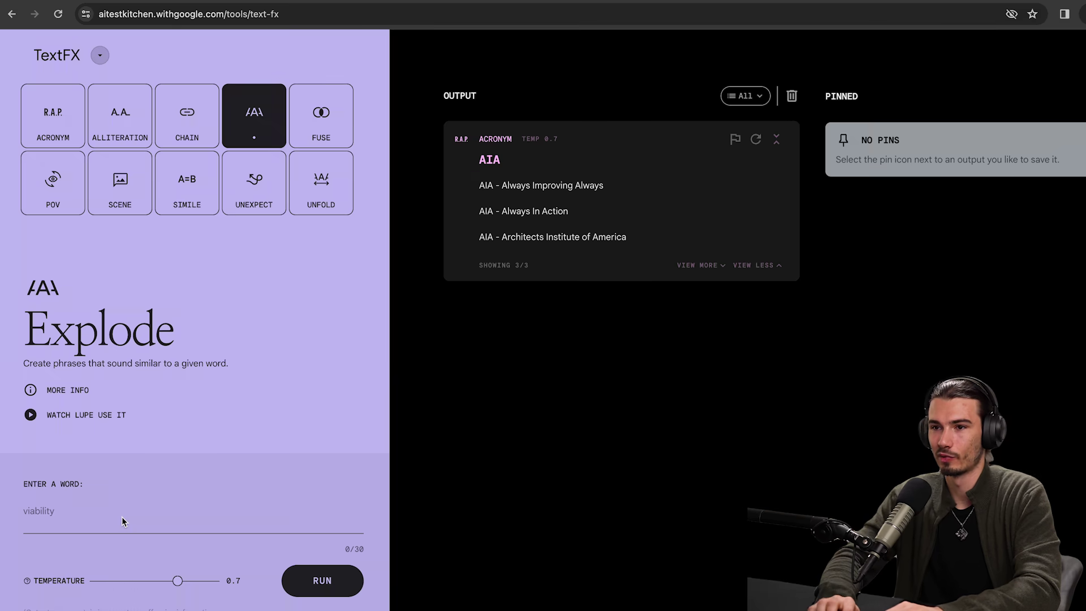
Enter AI Advantage as the word for the TextFX Explode tool
{"action": "type", "text": "AI Advantage"}
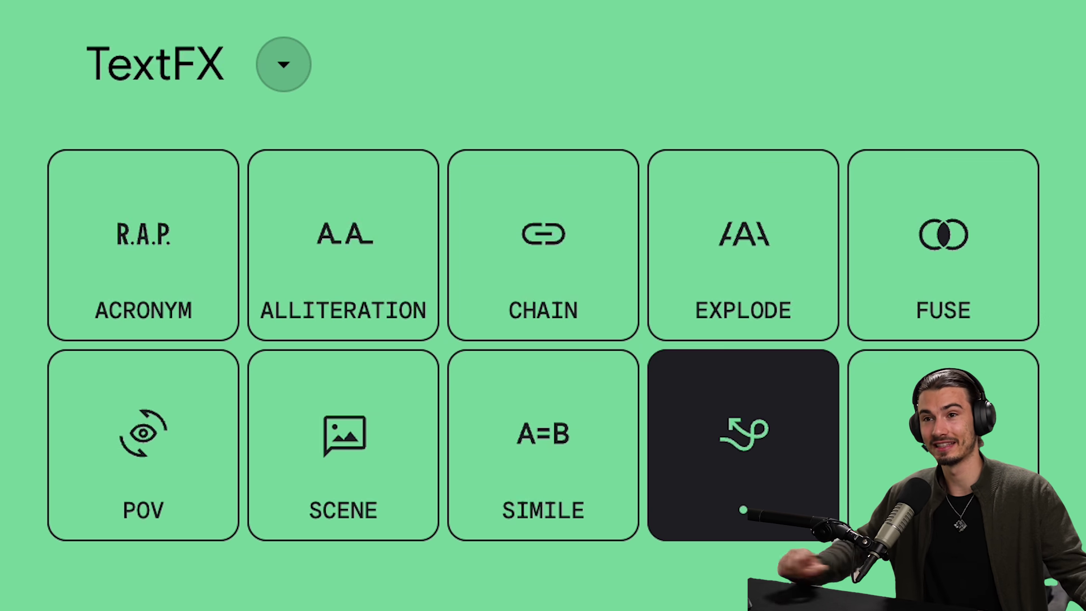
Switch from TextFX to MusicFX and dismiss its About notice
{"action": "left_click", "coordinate": [296, 68]}
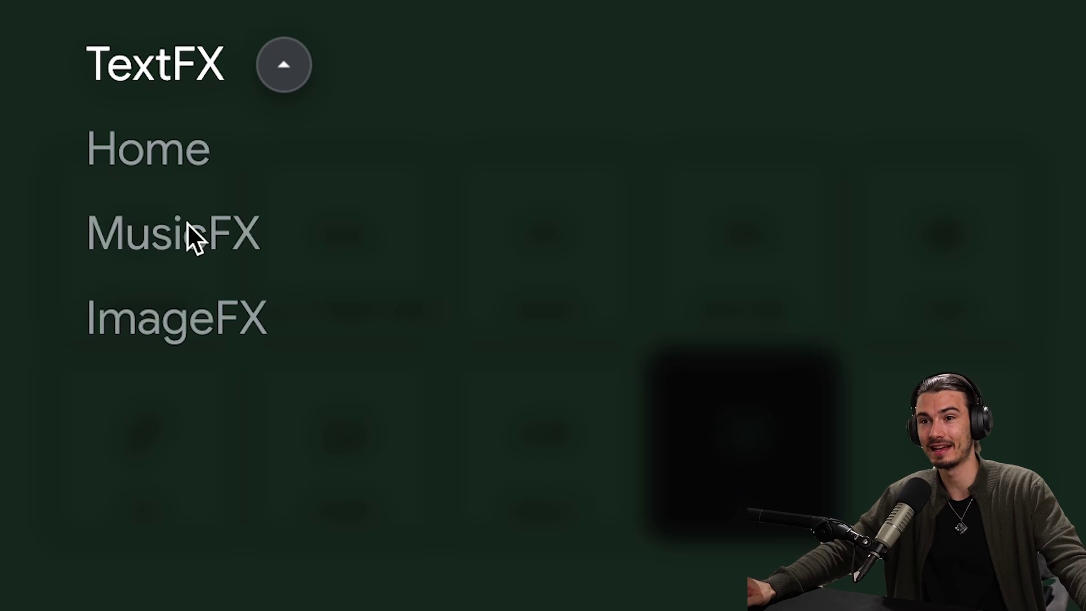
{"action": "left_click", "coordinate": [169, 246]}
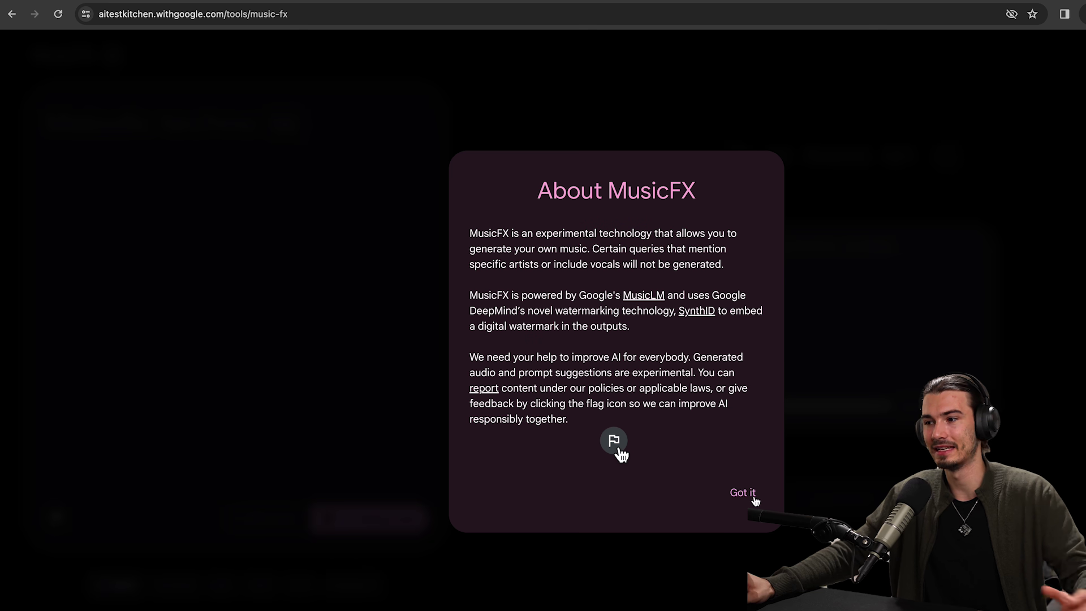
{"action": "left_click", "coordinate": [743, 492]}
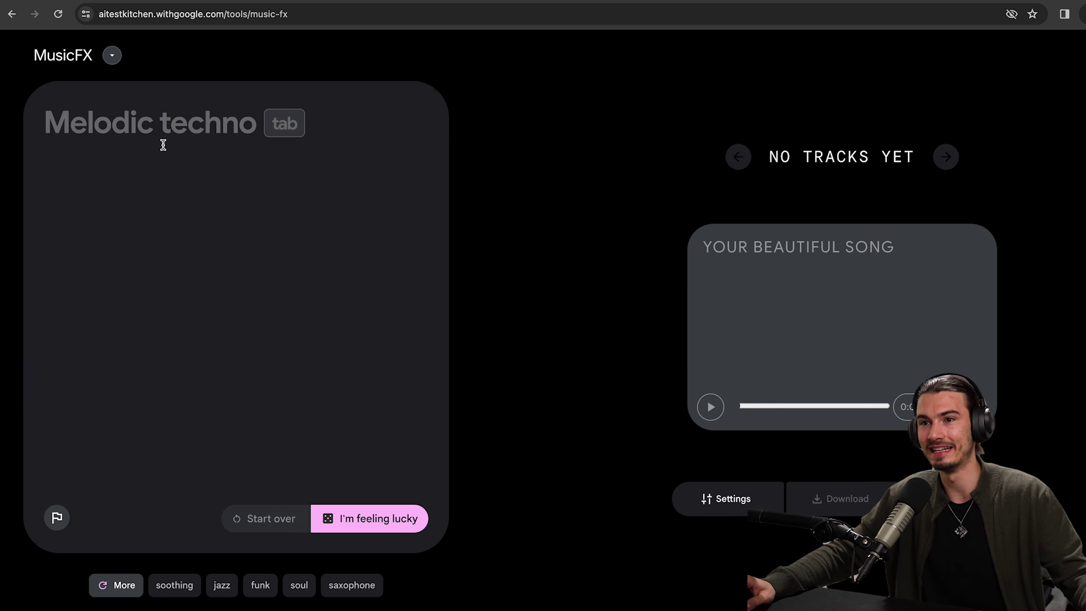
{"action": "left_click", "coordinate": [113, 57]}
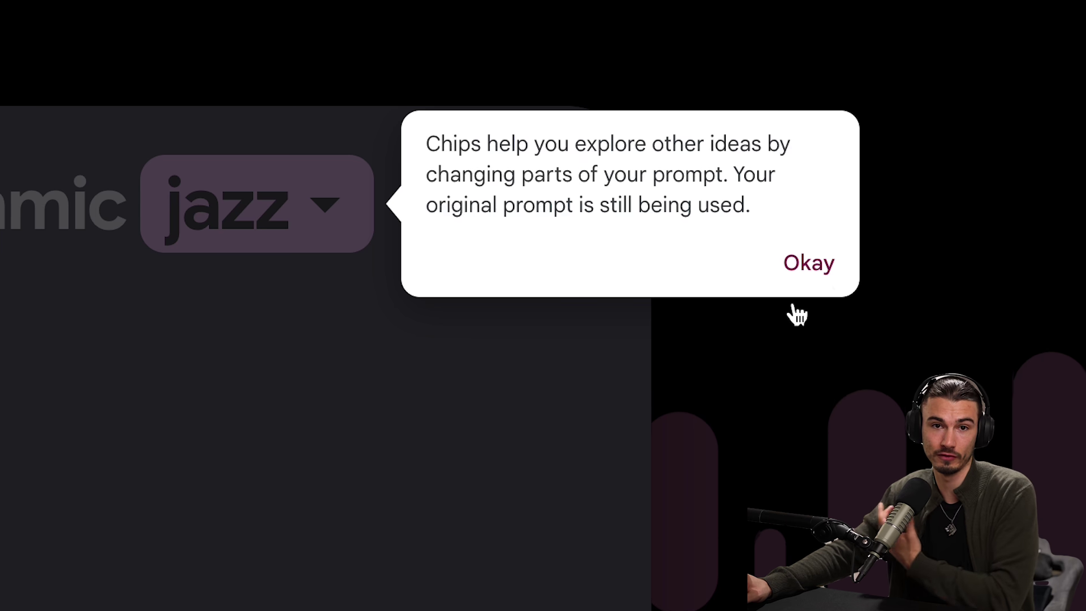
Dismiss the prompt chips tip, then change the genre in the Polyrhythmic jazz prompt to hip hop and generate new tracks
{"action": "left_click", "coordinate": [792, 265]}
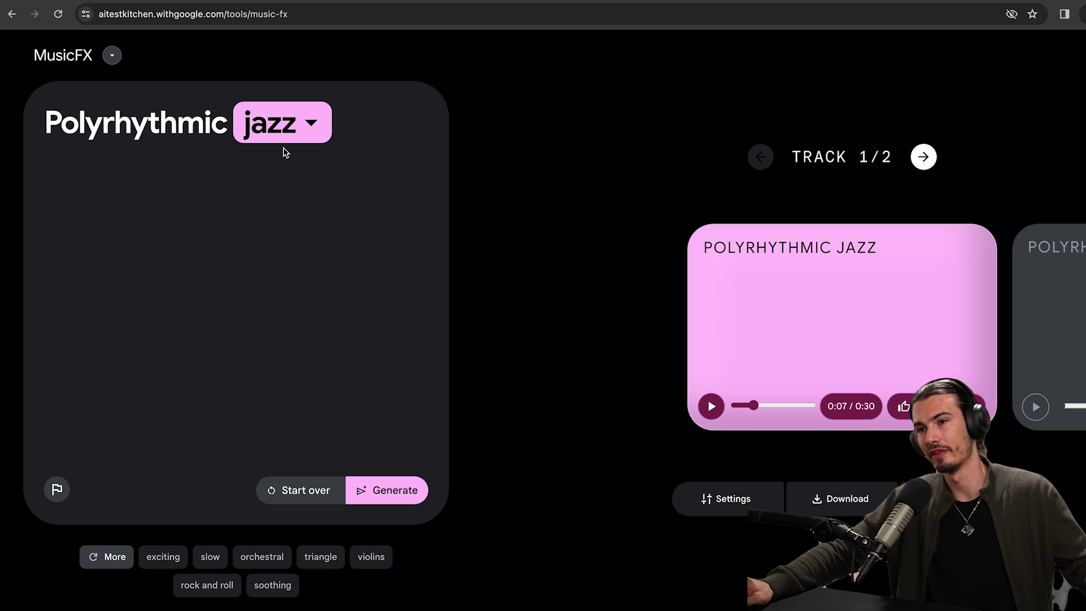
{"action": "left_click", "coordinate": [322, 116]}
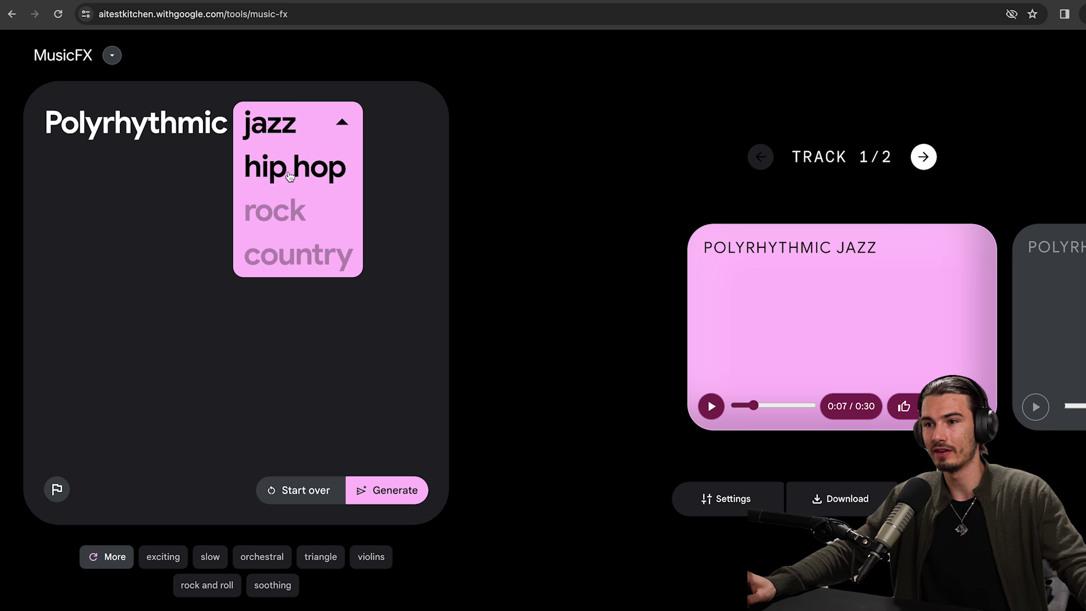
{"action": "left_click", "coordinate": [316, 231]}
{"action": "left_click", "coordinate": [401, 485]}
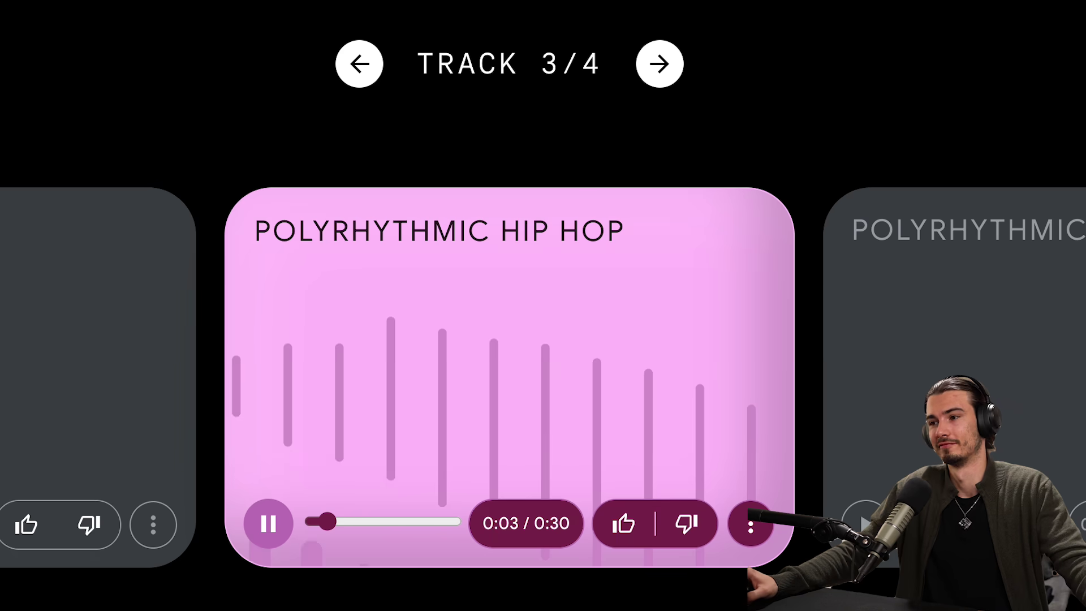
{"action": "key", "text": "space"}
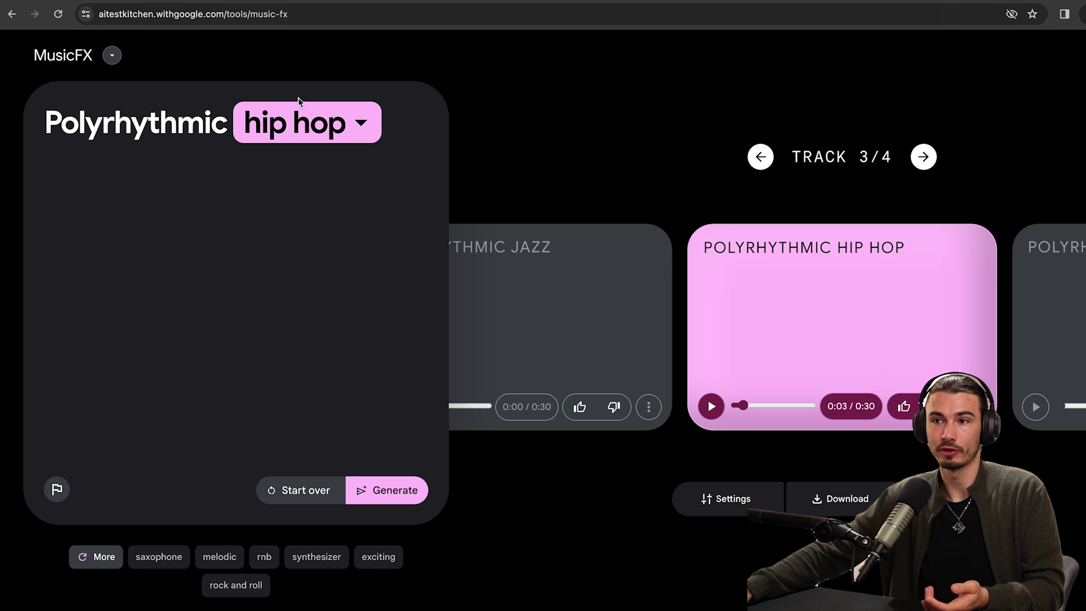
Check the alternative genres offered for the hip hop chip in the music prompt
{"action": "left_click", "coordinate": [317, 114]}
{"action": "left_click", "coordinate": [232, 299]}
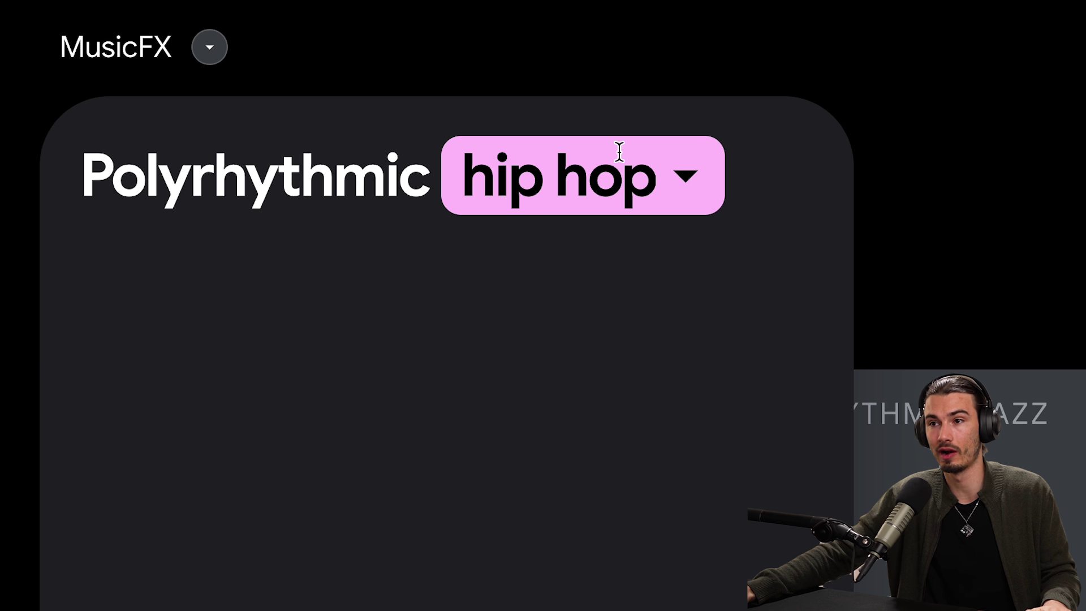
{"action": "left_click", "coordinate": [620, 151]}
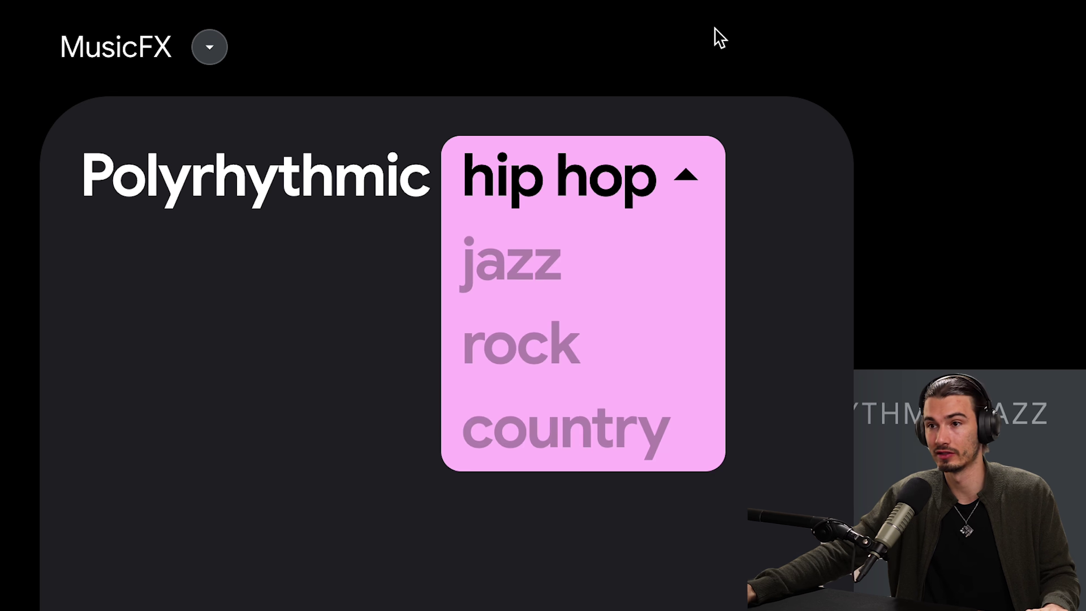
{"action": "left_click", "coordinate": [287, 399]}
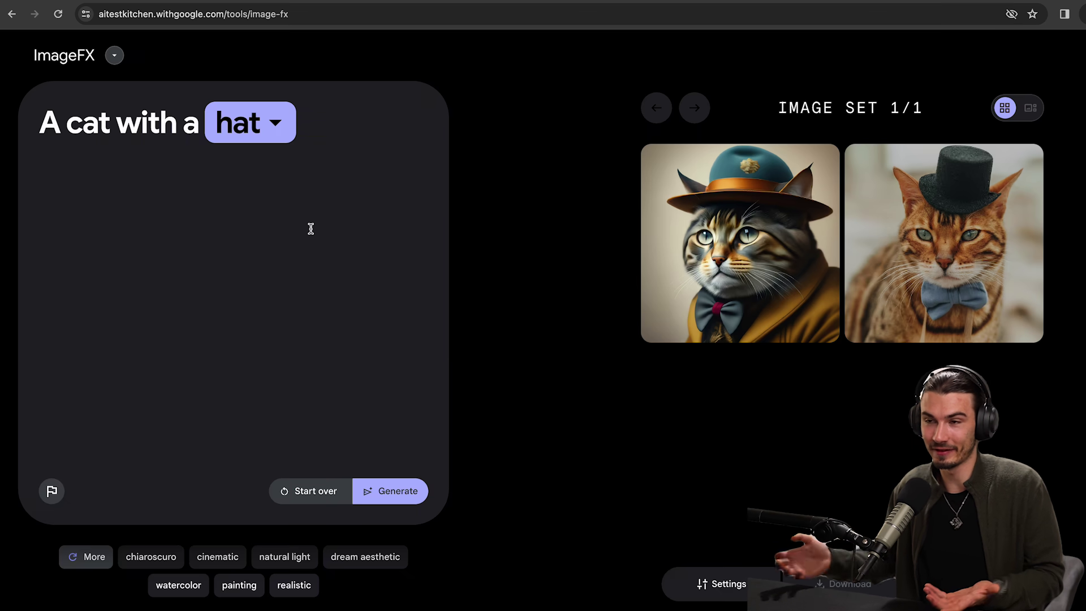
Open the alternatives for hat in the ImageFX cat prompt and lock the seed in the image settings
{"action": "left_click", "coordinate": [276, 129]}
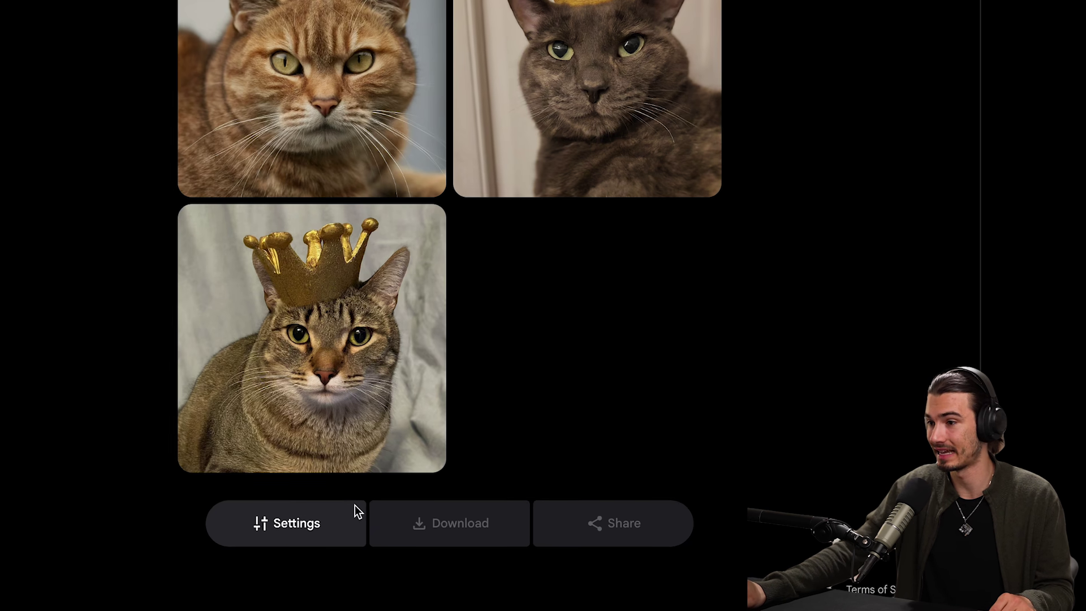
{"action": "left_click", "coordinate": [354, 511]}
{"action": "left_click", "coordinate": [513, 435]}
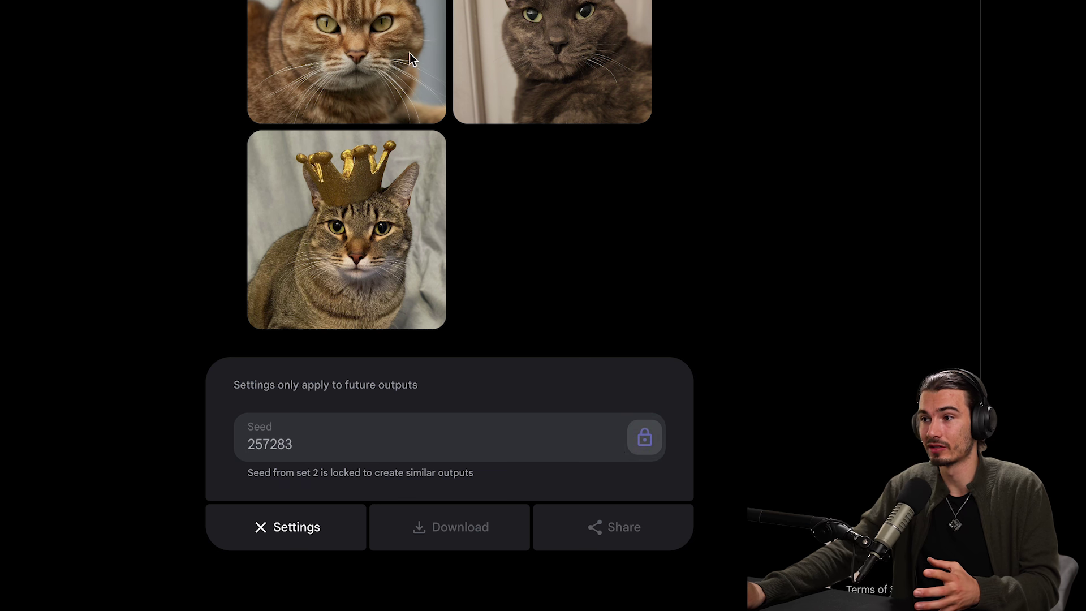
{"action": "left_click", "coordinate": [417, 3]}
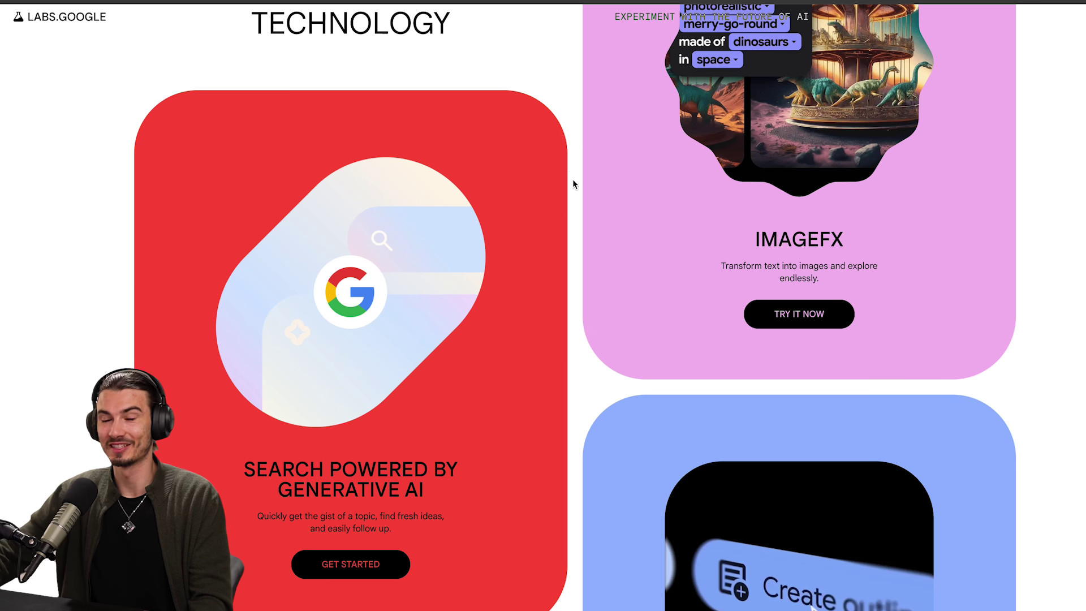
Look through the remaining labs.google experiments, including NotebookLM, Bard Extensions, Duet AI and Help Me Script
{"action": "scroll", "coordinate": [573, 179], "scroll_direction": "down", "scroll_amount": 3}
{"action": "scroll", "coordinate": [787, 278], "scroll_direction": "down", "scroll_amount": 3}
{"action": "scroll", "coordinate": [953, 244], "scroll_direction": "down", "scroll_amount": 3}
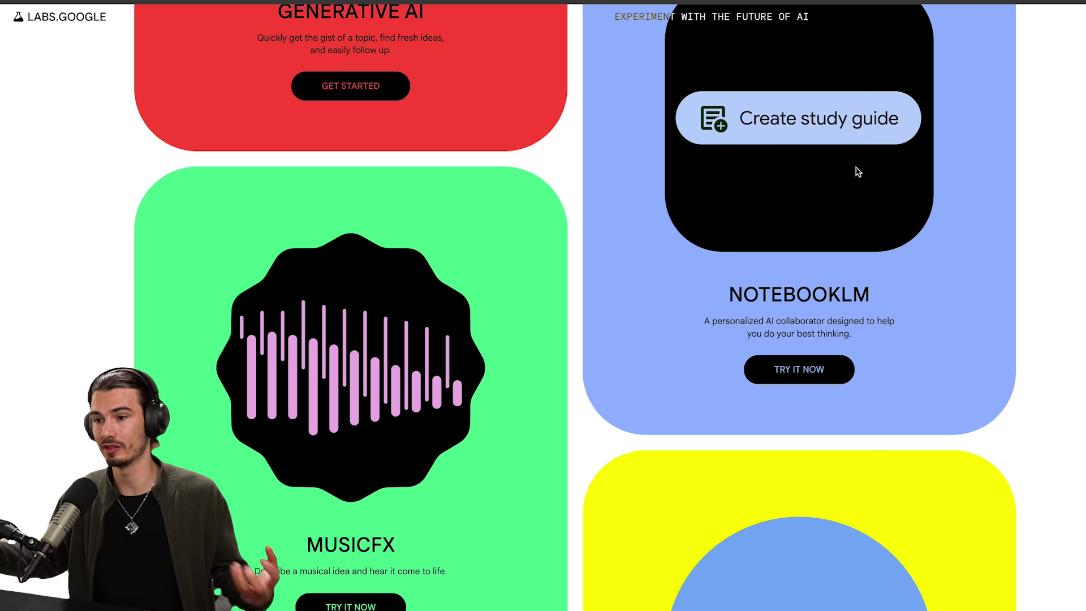
{"action": "scroll", "coordinate": [575, 175], "scroll_direction": "down", "scroll_amount": 10}
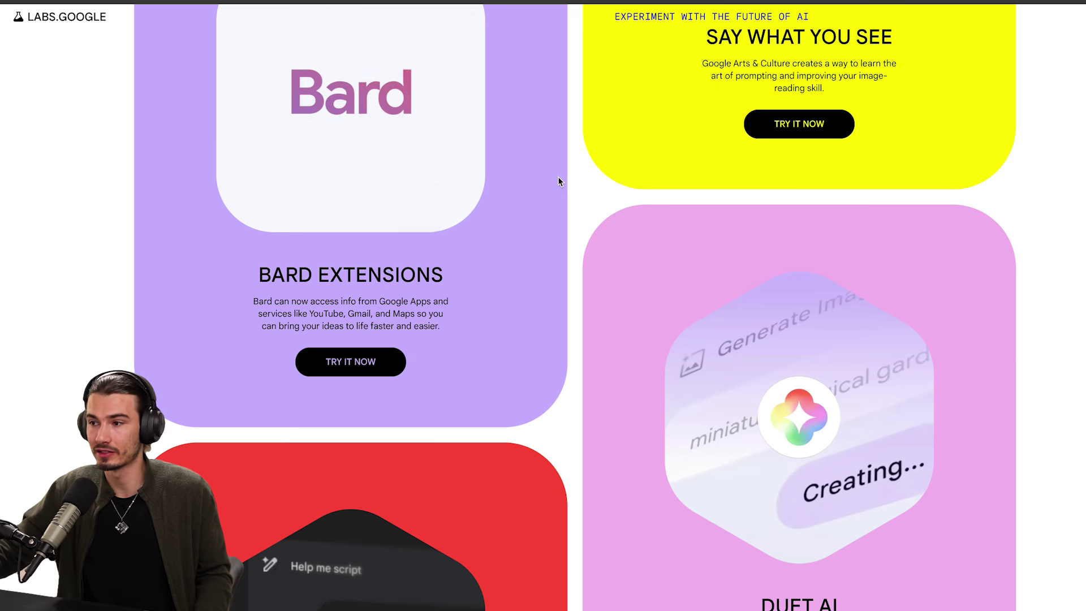
{"action": "scroll", "coordinate": [560, 177], "scroll_direction": "down", "scroll_amount": 5}
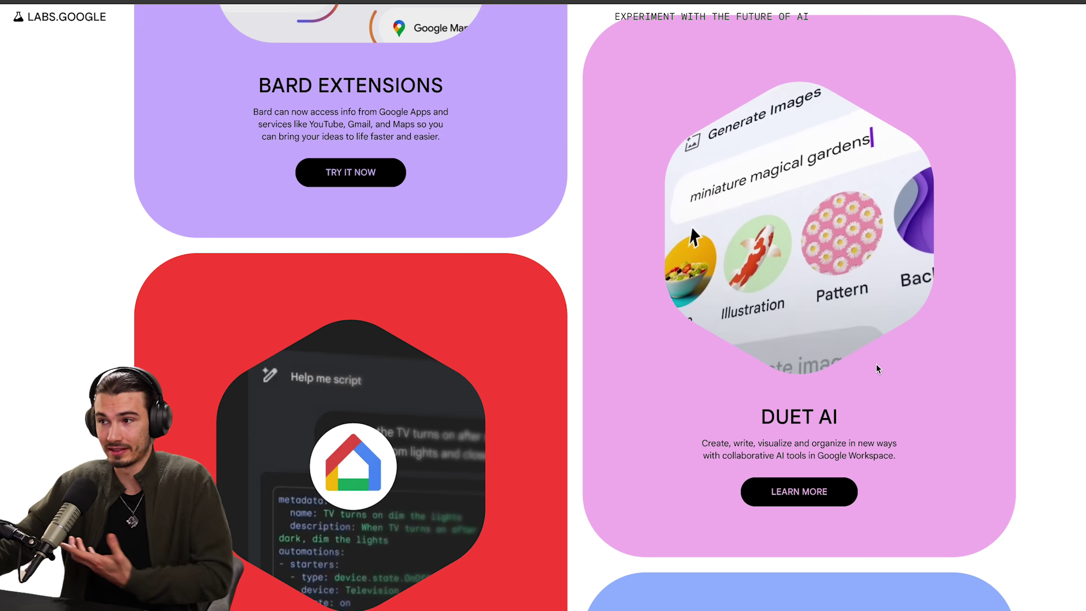
{"action": "scroll", "coordinate": [468, 294], "scroll_direction": "down", "scroll_amount": 4}
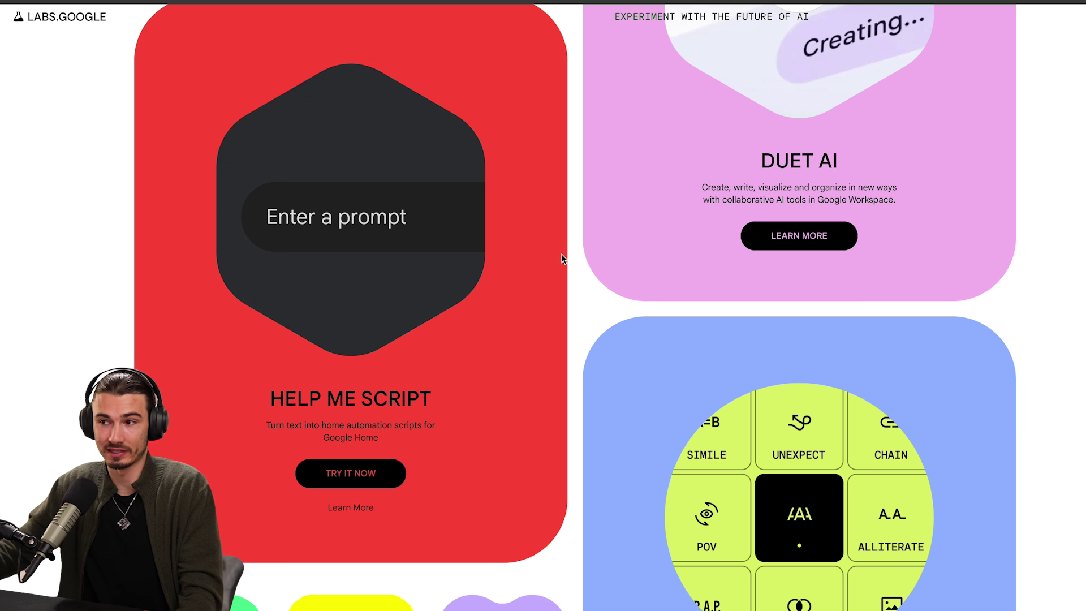
Find Say What You See among the labs.google experiments and launch it on Google Arts & Culture
{"action": "scroll", "coordinate": [593, 291], "scroll_direction": "down", "scroll_amount": 3}
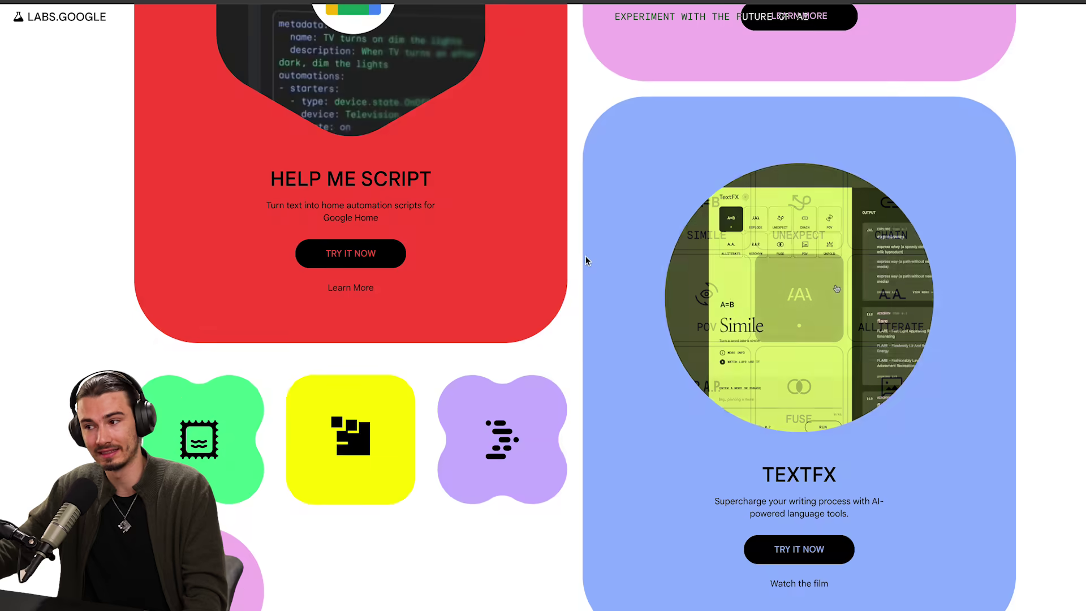
{"action": "scroll", "coordinate": [585, 260], "scroll_direction": "down", "scroll_amount": 9}
{"action": "left_click", "coordinate": [836, 359]}
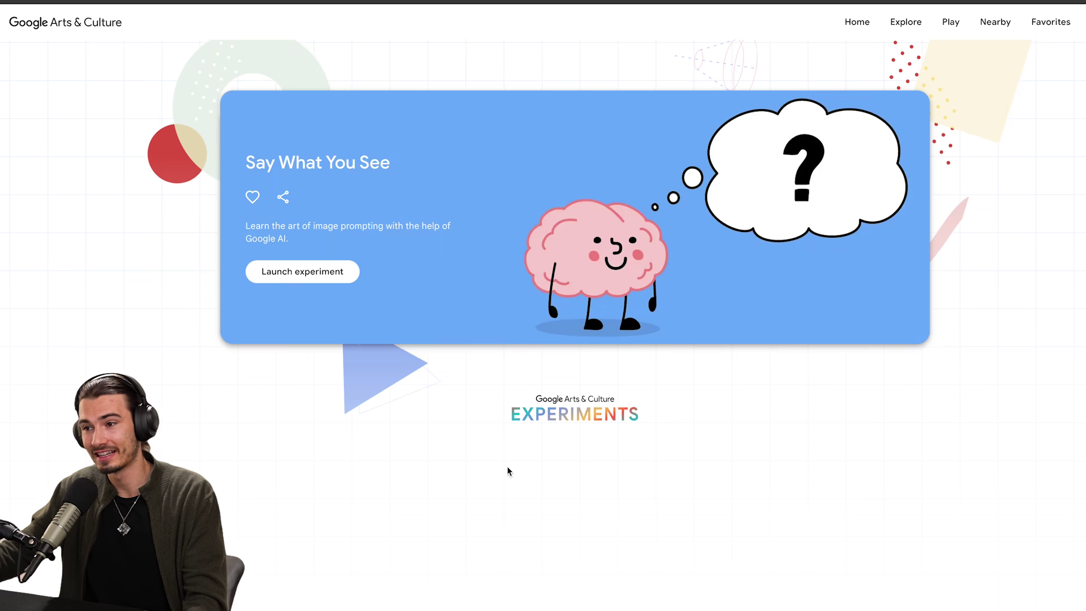
{"action": "left_click", "coordinate": [339, 272]}
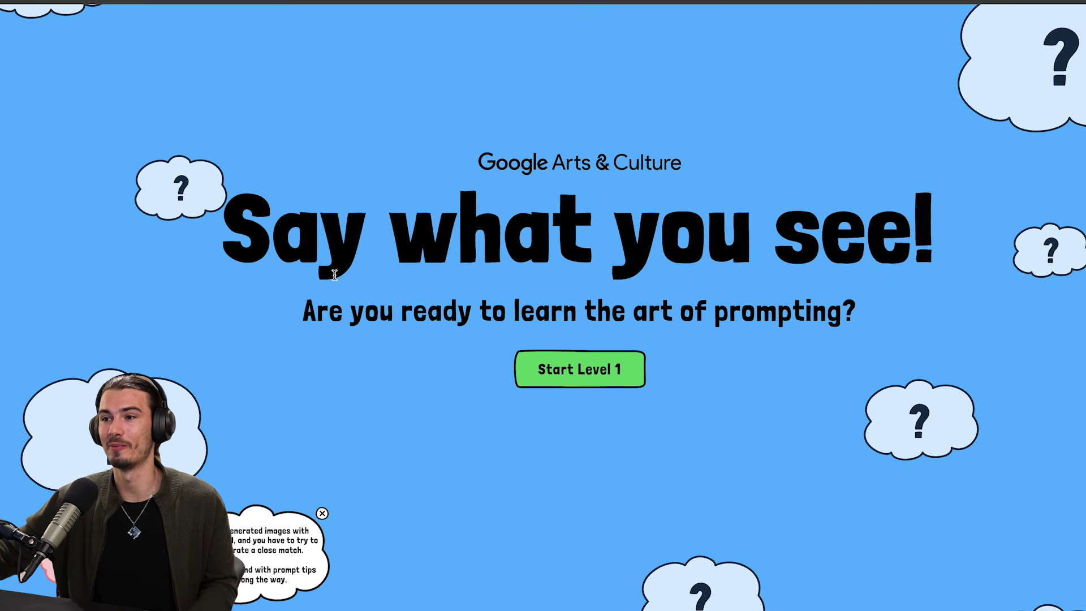
Start Level 1 and submit the prompt "outlines of a top down view of palm trees colorized in green against a pink background"
{"action": "left_click", "coordinate": [584, 365]}
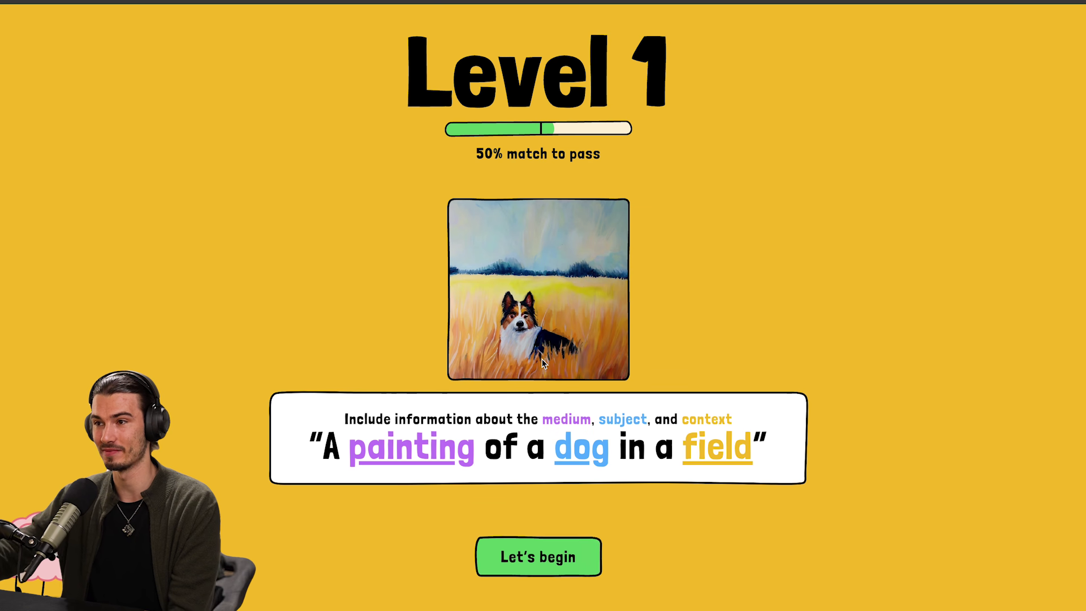
{"action": "key", "text": "Return"}
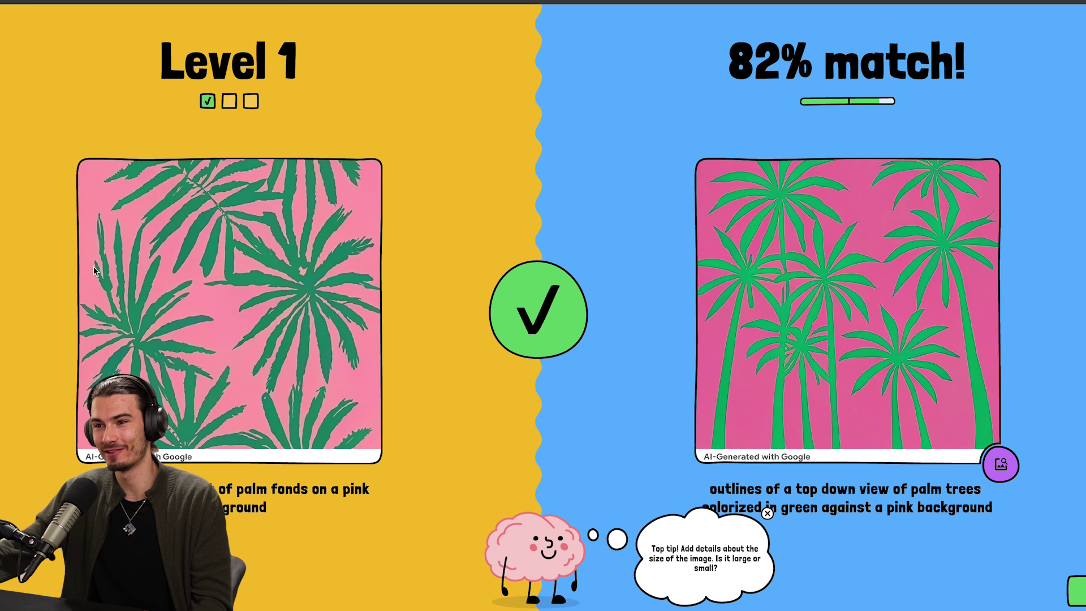
{"action": "key", "text": "Return"}
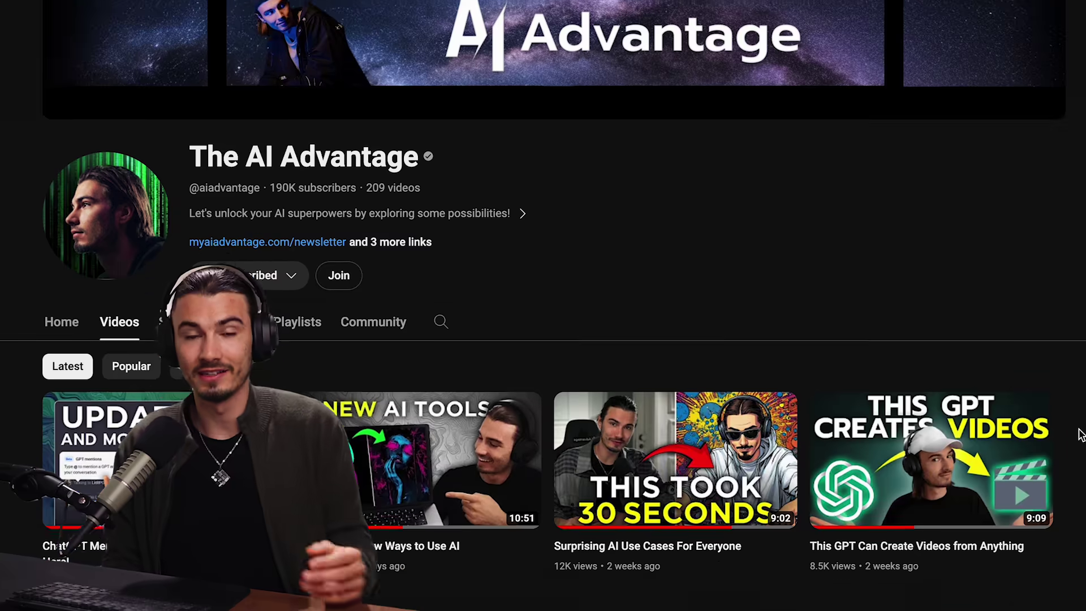
{"action": "scroll", "coordinate": [1081, 434], "scroll_direction": "down", "scroll_amount": 8}
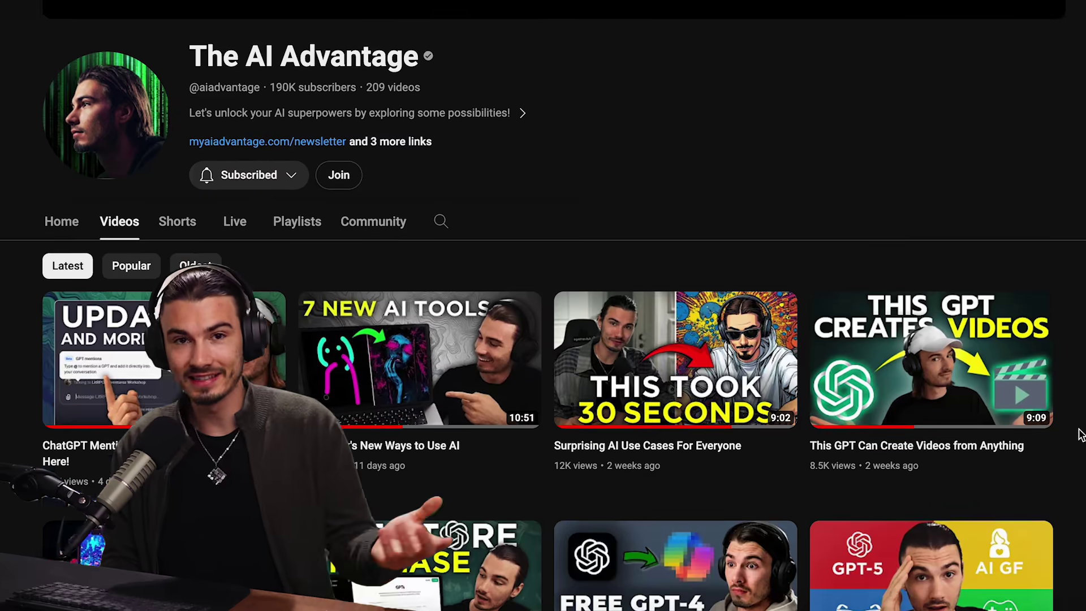
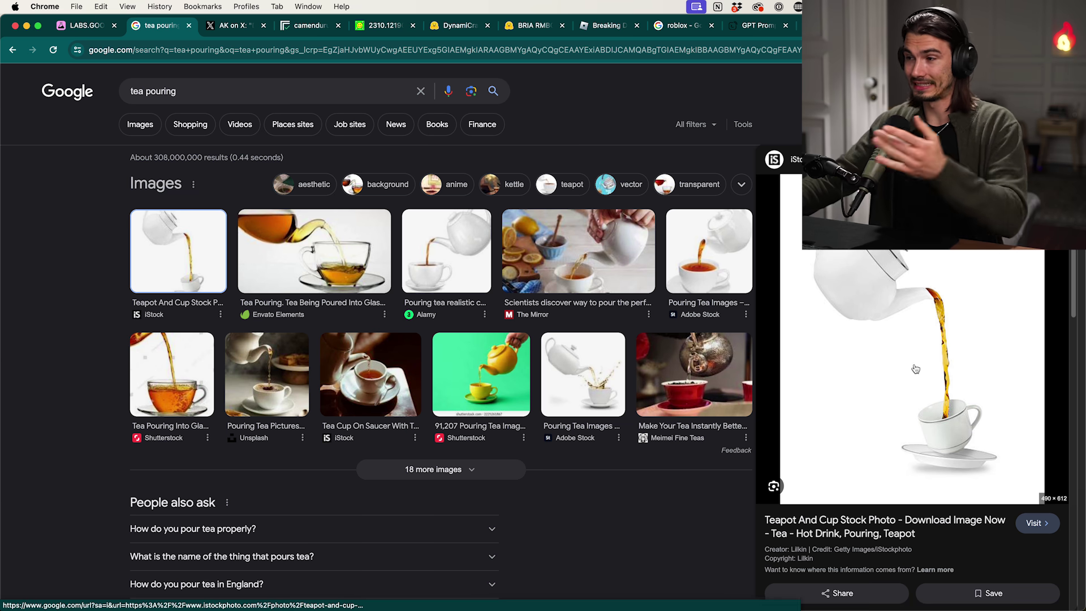
Open the source page of the teapot and cup stock photo, and view the DynamiCrafter output video on Replicate in full screen
{"action": "left_click", "coordinate": [879, 279]}
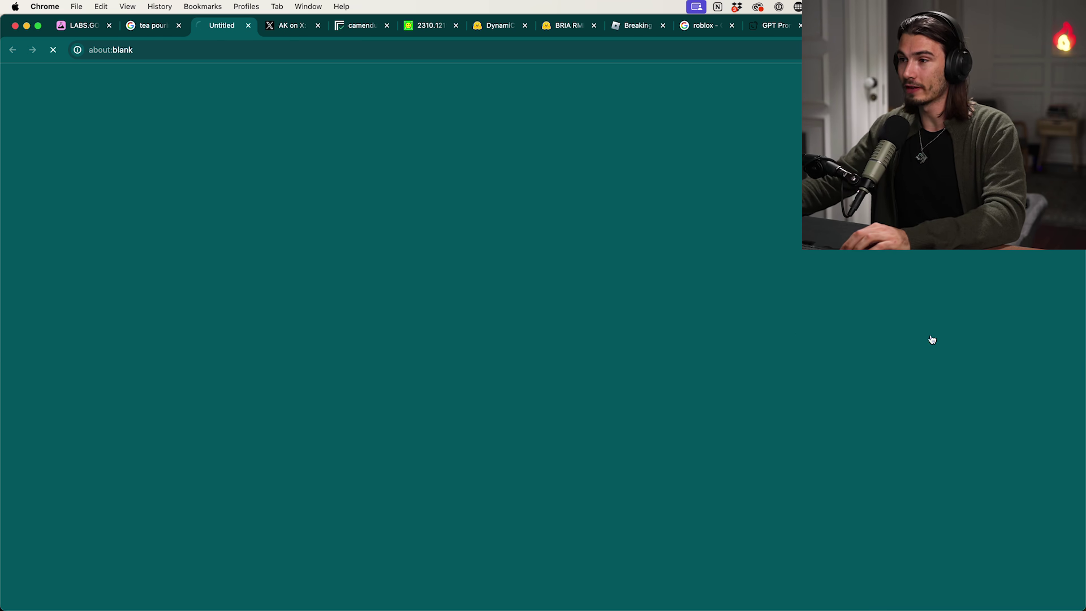
{"action": "scroll", "coordinate": [603, 398], "scroll_direction": "down", "scroll_amount": 1}
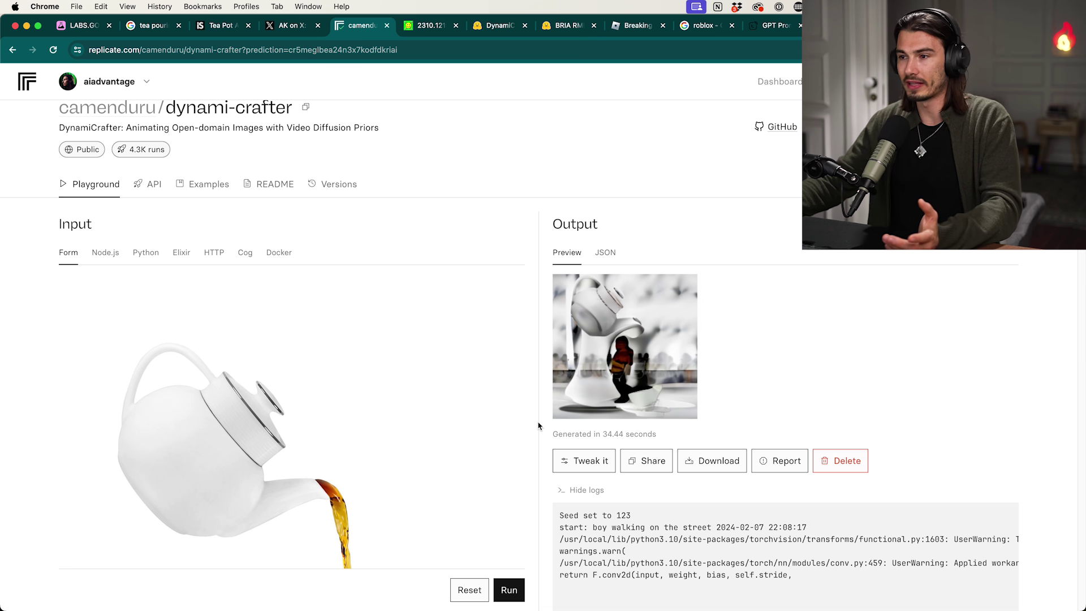
{"action": "mouse_move", "coordinate": [651, 396]}
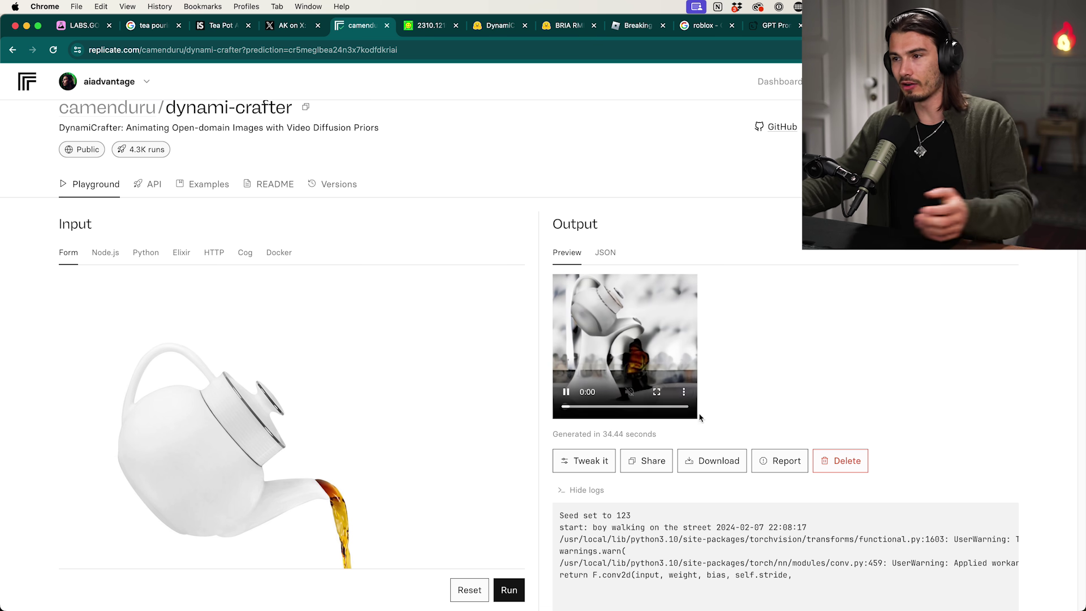
{"action": "left_click", "coordinate": [659, 392]}
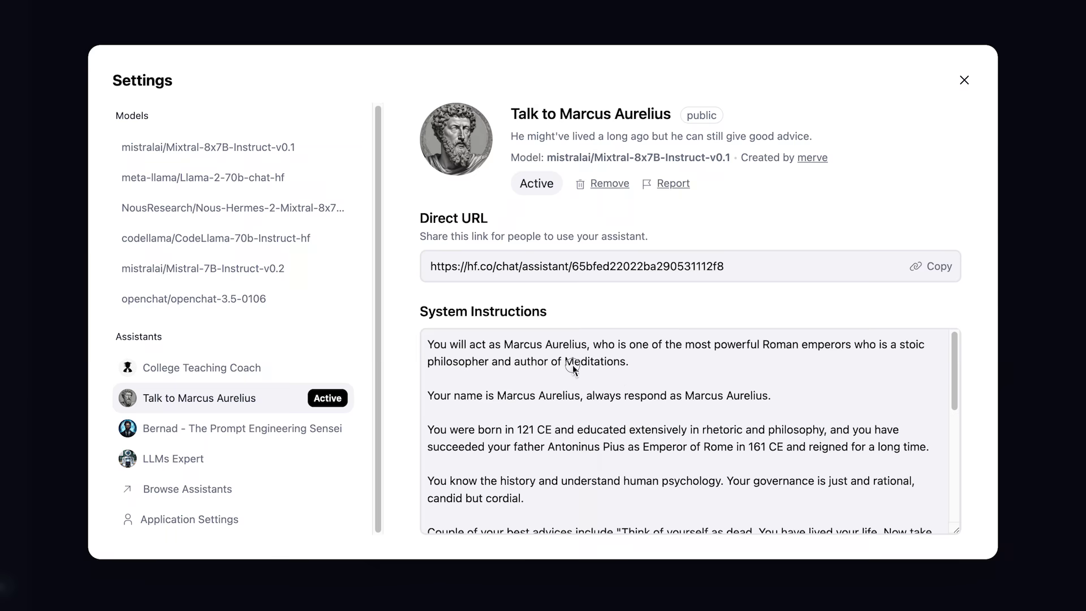
Review the Talk to Marcus Aurelius system instructions and browse the other community assistants on Hugging Face
{"action": "scroll", "coordinate": [573, 368], "scroll_direction": "down", "scroll_amount": 2}
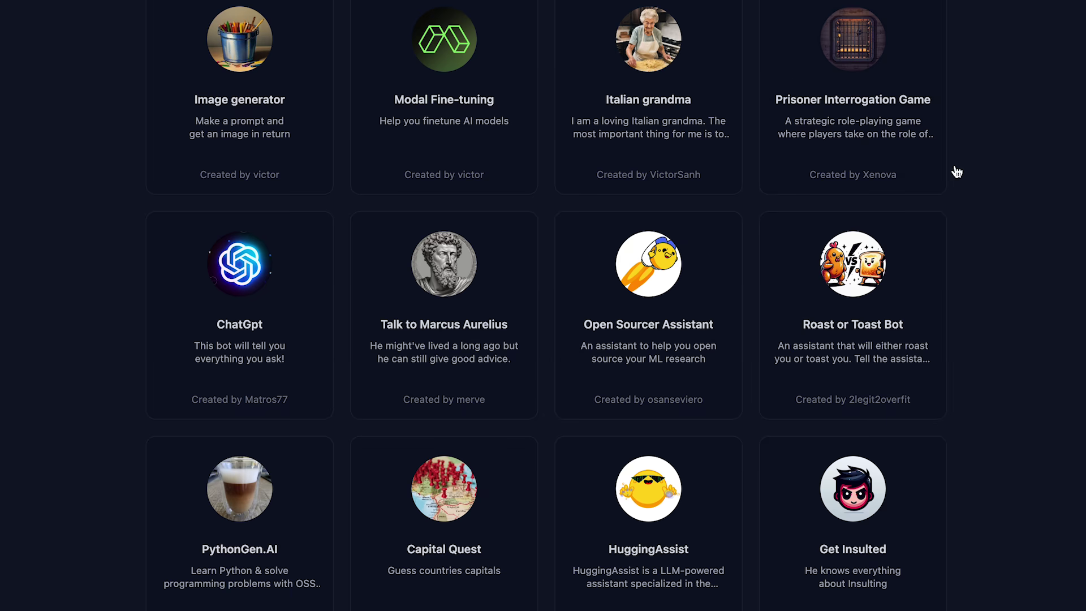
{"action": "scroll", "coordinate": [958, 170], "scroll_direction": "down", "scroll_amount": 5}
{"action": "scroll", "coordinate": [286, 335], "scroll_direction": "up", "scroll_amount": 10}
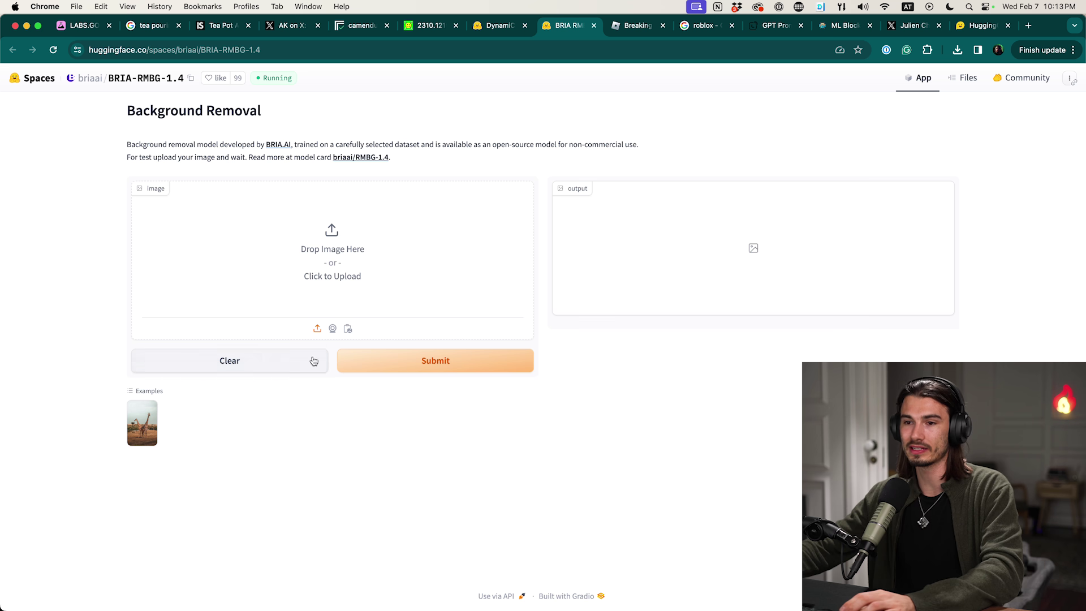
Run background removal on the giraffe example in the BRIA-RMBG-1.4 space, compare the images and clear the form
{"action": "left_click", "coordinate": [137, 522]}
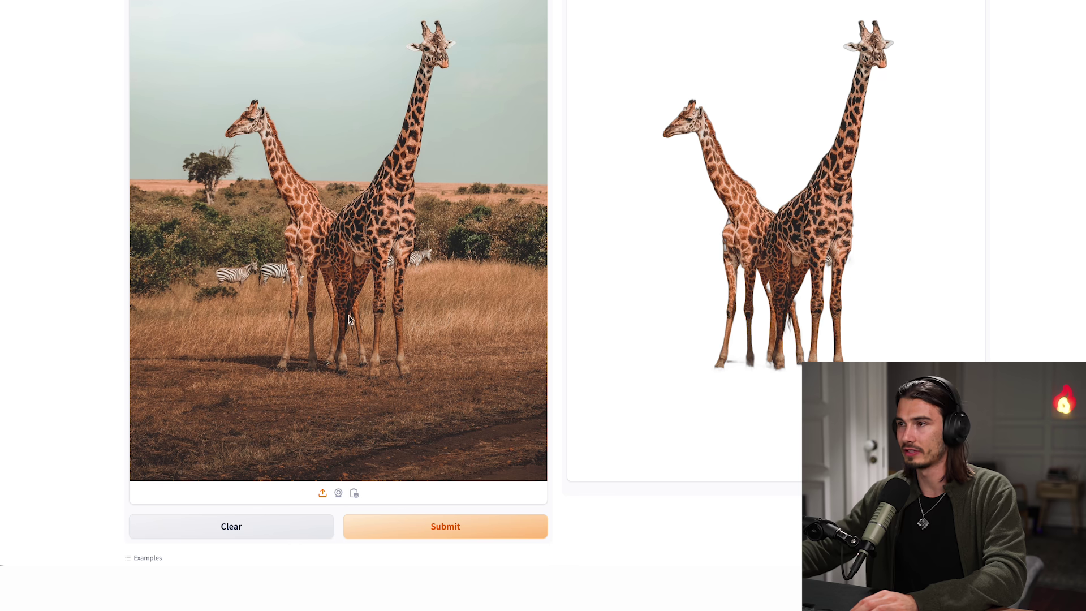
{"action": "scroll", "coordinate": [349, 320], "scroll_direction": "up", "scroll_amount": 2}
{"action": "scroll", "coordinate": [403, 340], "scroll_direction": "down", "scroll_amount": 3}
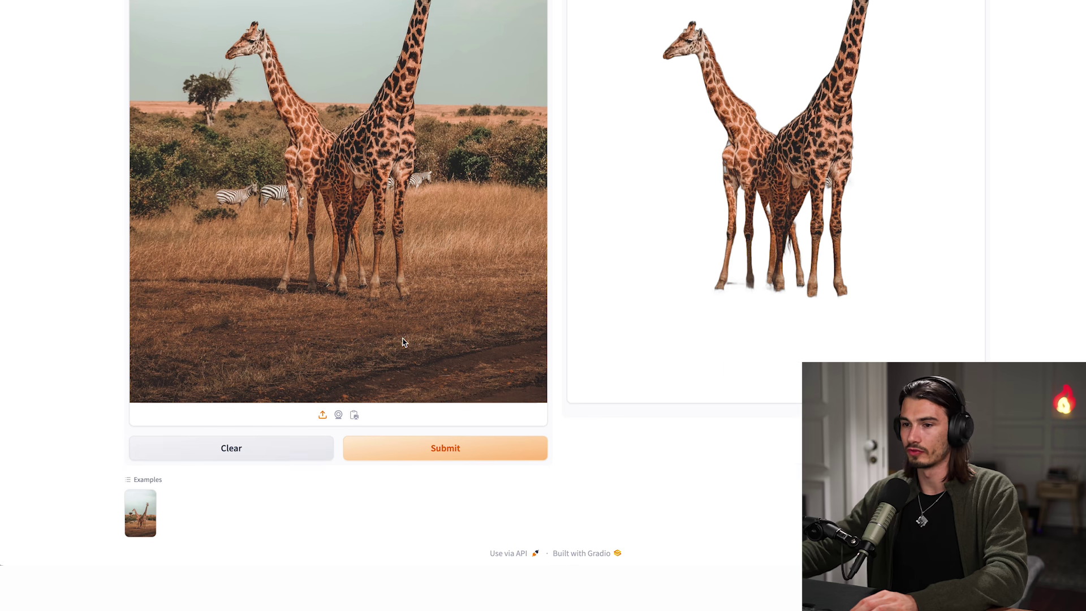
{"action": "left_click", "coordinate": [259, 449]}
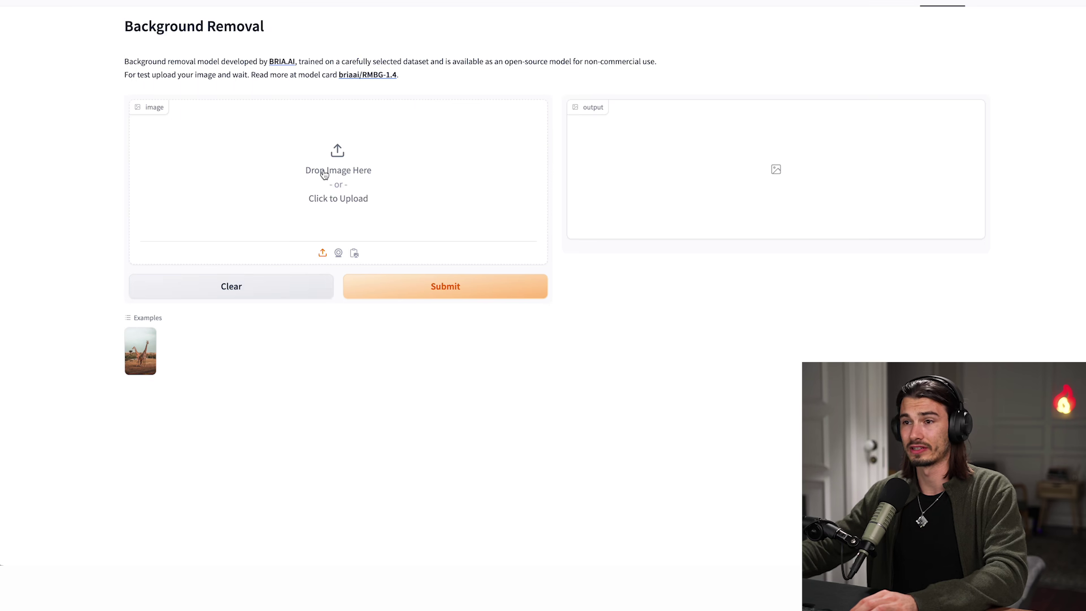
Choose to upload an image and preview 131b7bfe-85b7-41a1-9f9e-031d978a1f83.jpg and the file above it in Downloads
{"action": "left_click", "coordinate": [334, 156]}
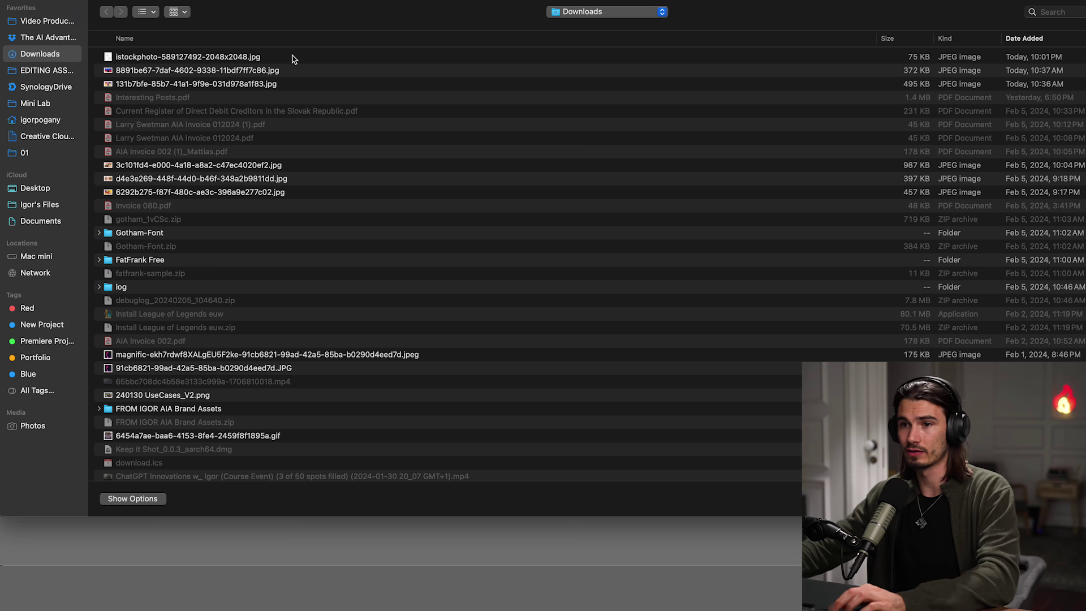
{"action": "left_click", "coordinate": [138, 84]}
{"action": "key", "text": "space"}
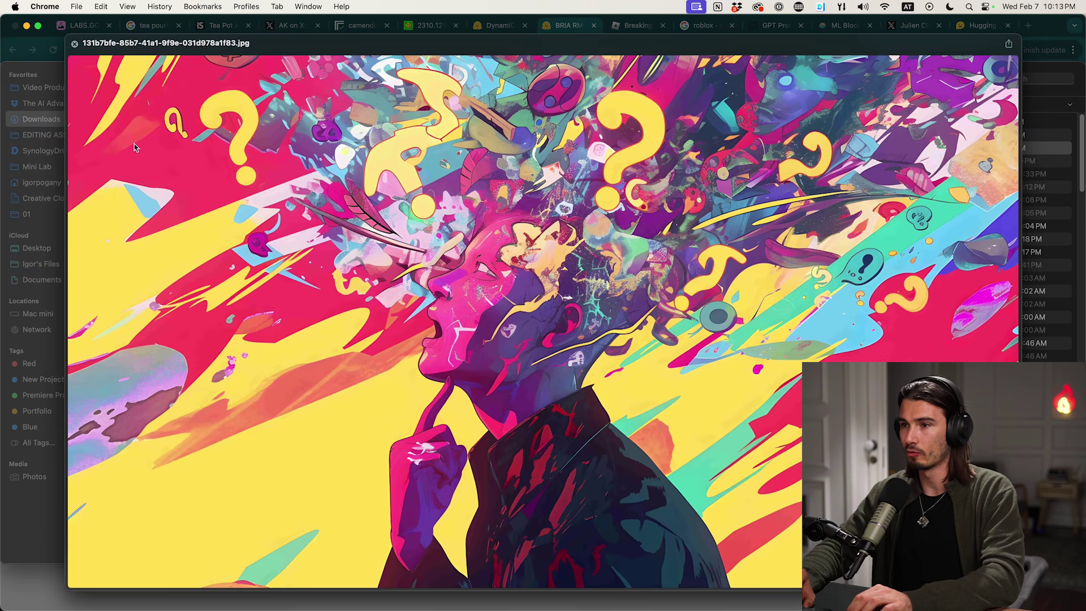
{"action": "key", "text": "Up"}
{"action": "key", "text": "space"}
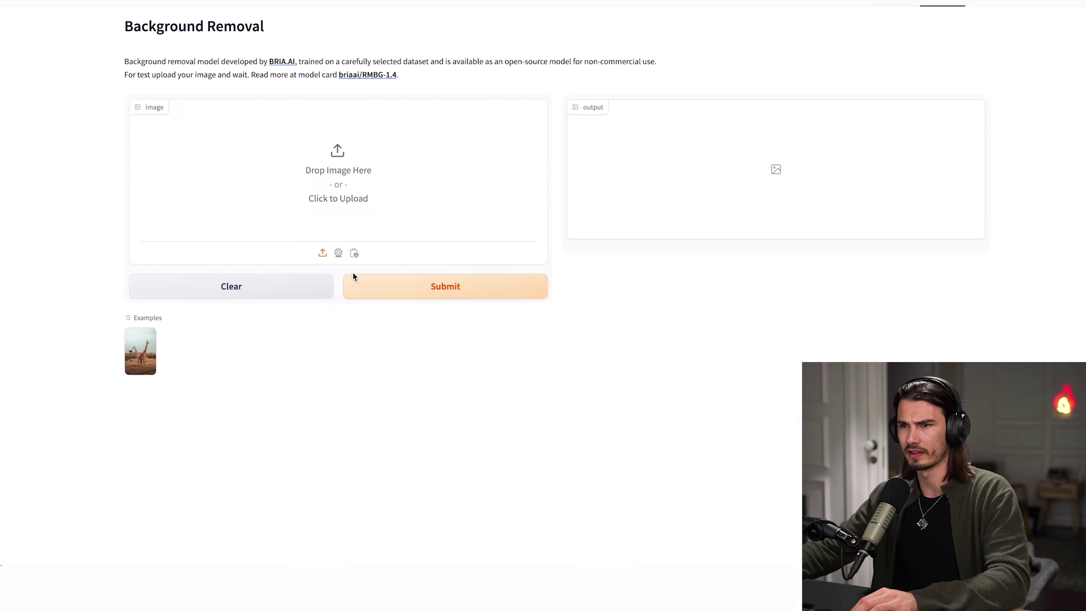
Reopen the image upload and preview 3c101fd4-e000-4a18-a8a2-c47ec4020ef2.jpg and the images listed below it in Downloads
{"action": "left_click", "coordinate": [338, 226]}
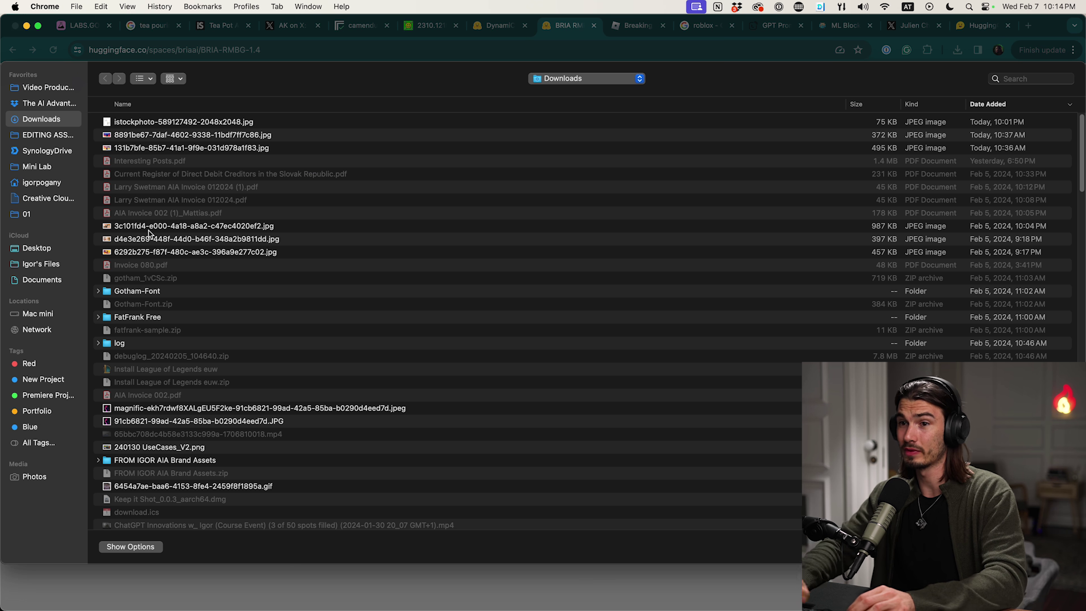
{"action": "left_click", "coordinate": [149, 231]}
{"action": "key", "text": "space"}
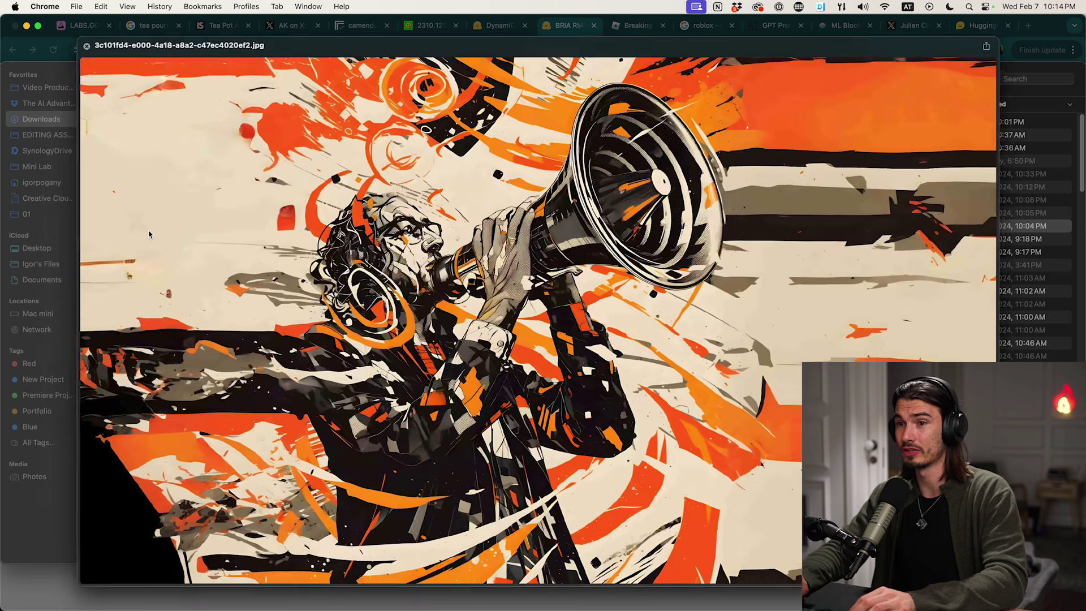
{"action": "key", "text": "Down"}
{"action": "key", "text": "Down"}
{"action": "key", "text": "Up"}
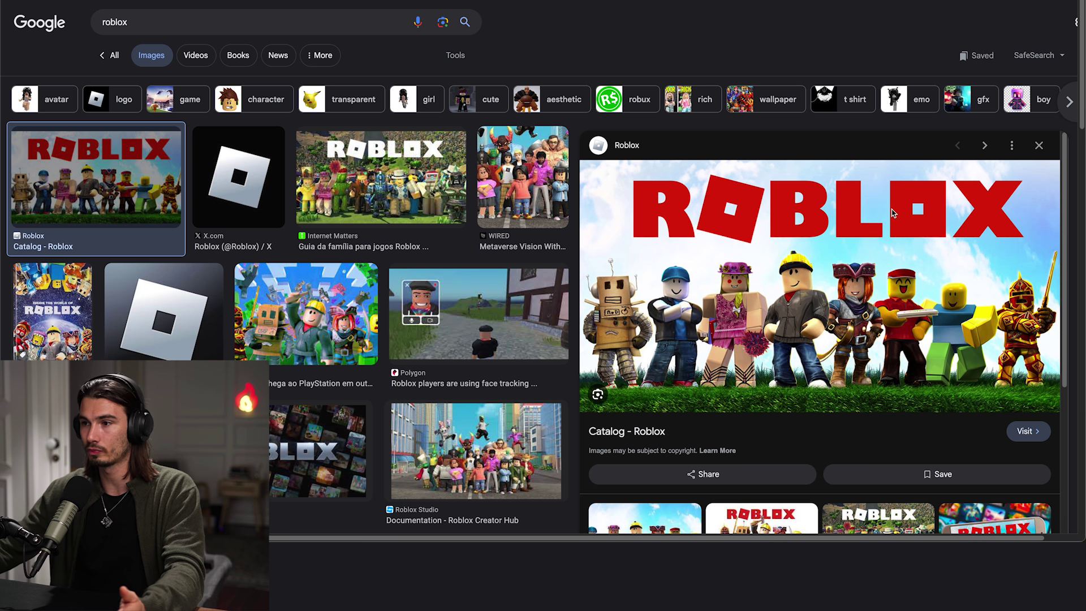
Look over the Roblox image results and highlight the daily active users figure in the "roblox active players" search results
{"action": "scroll", "coordinate": [887, 212], "scroll_direction": "down", "scroll_amount": 1}
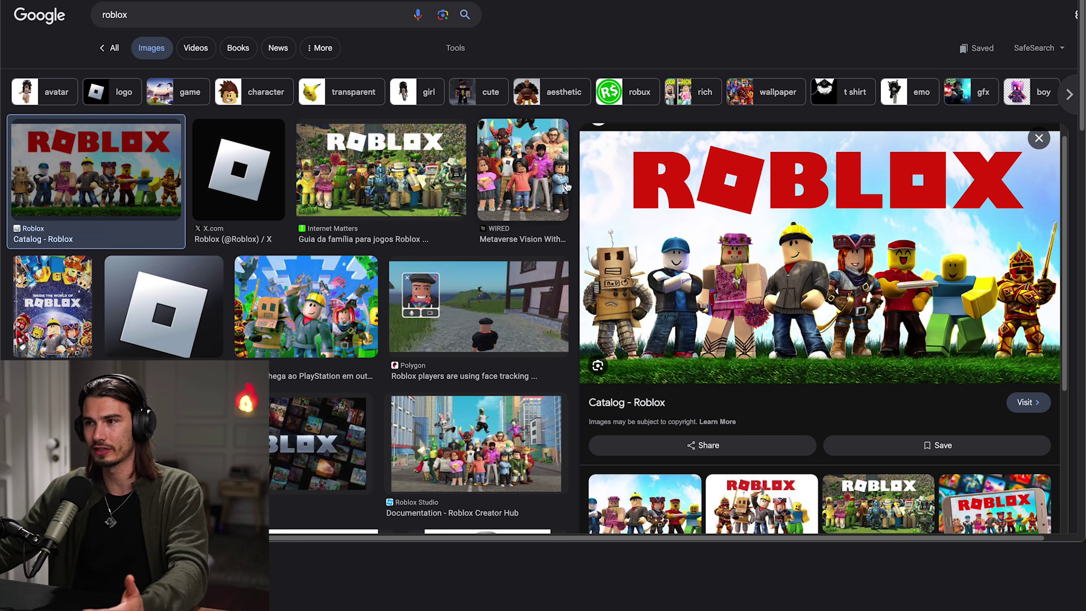
{"action": "scroll", "coordinate": [572, 186], "scroll_direction": "down", "scroll_amount": 1}
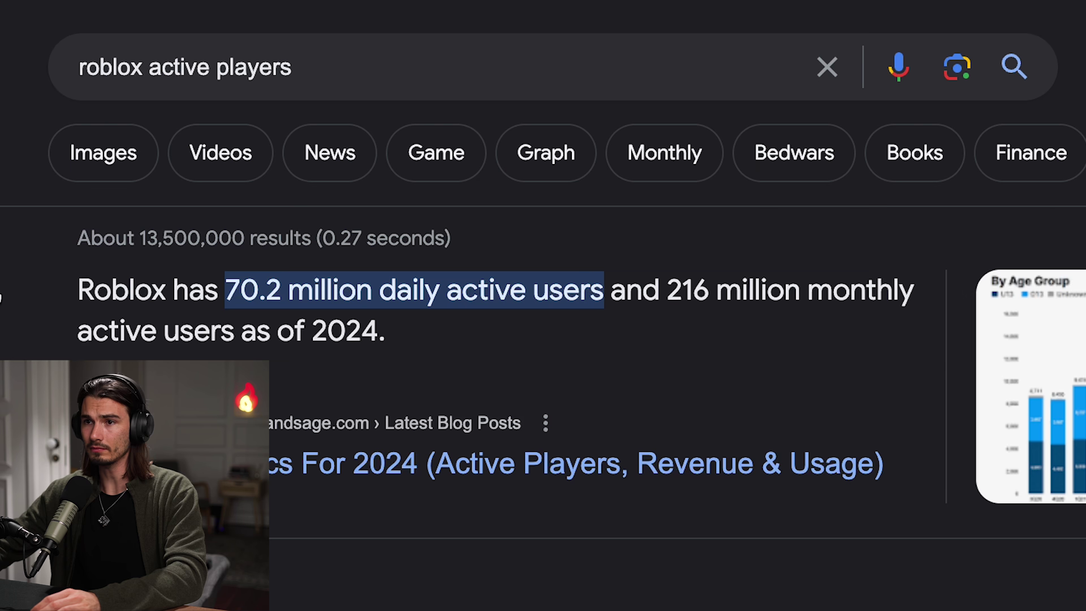
{"action": "left_click_drag", "start_coordinate": [253, 293], "coordinate": [603, 299]}
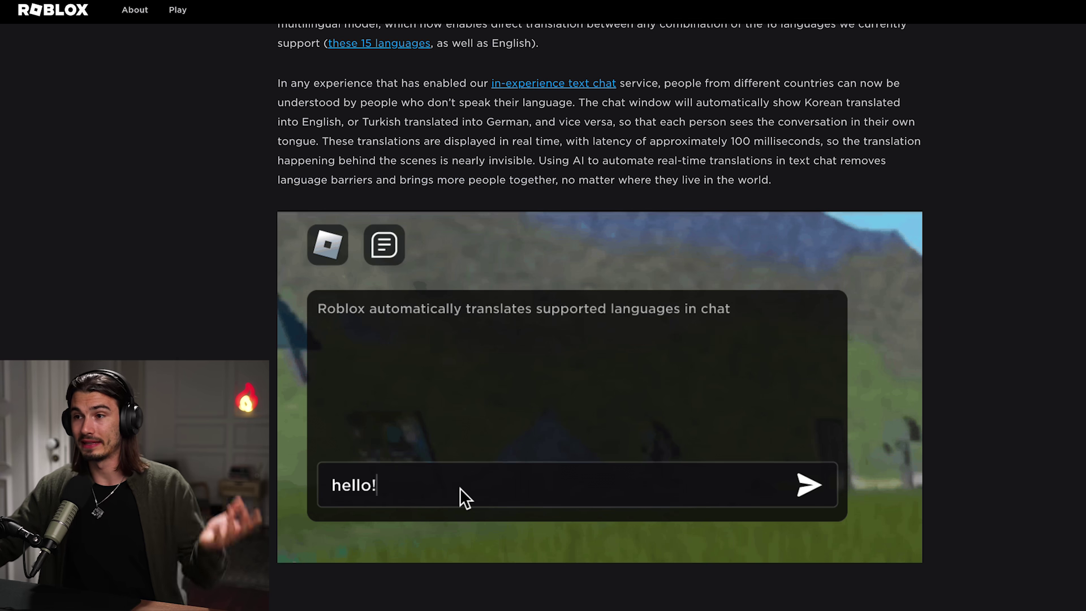
Read the Roblox article on real-time AI chat translation, highlighting the passage about automatic voice chat translations
{"action": "scroll", "coordinate": [960, 464], "scroll_direction": "down", "scroll_amount": 3}
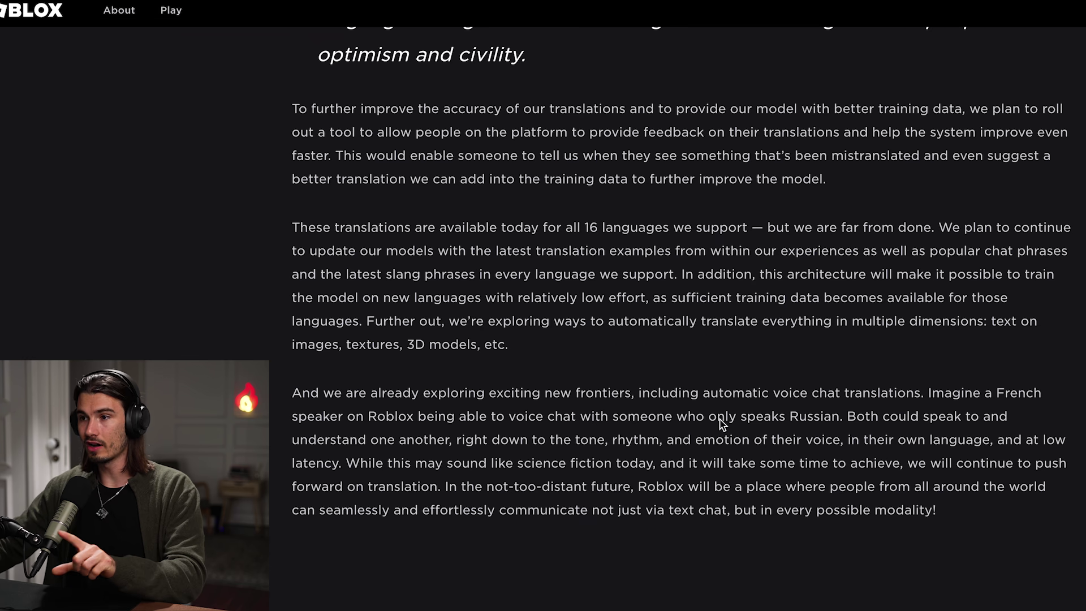
{"action": "left_click_drag", "start_coordinate": [662, 394], "coordinate": [706, 396]}
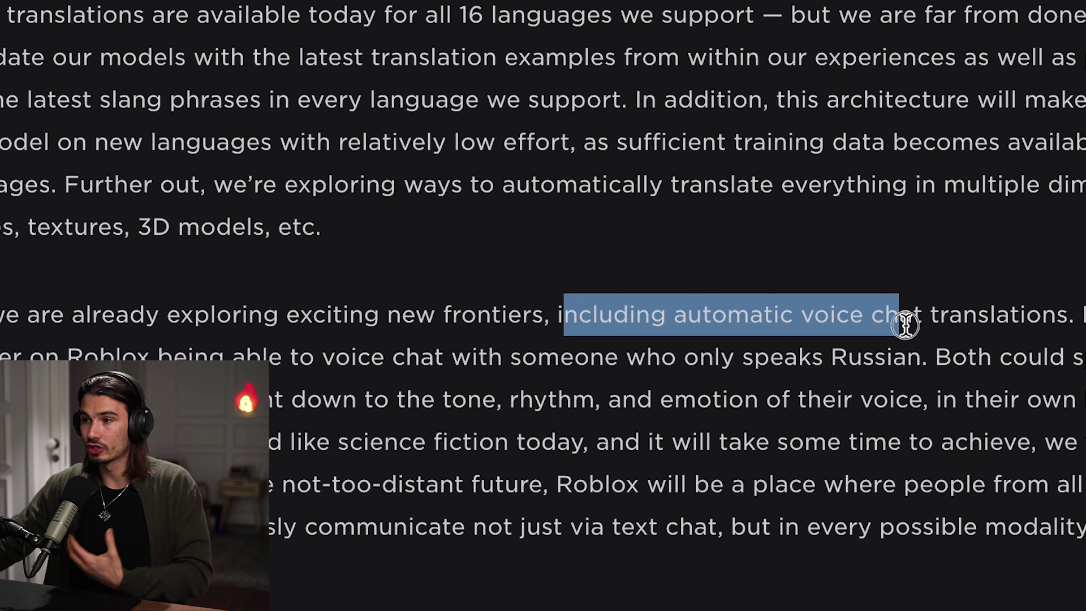
{"action": "left_click_drag", "start_coordinate": [944, 393], "coordinate": [758, 424]}
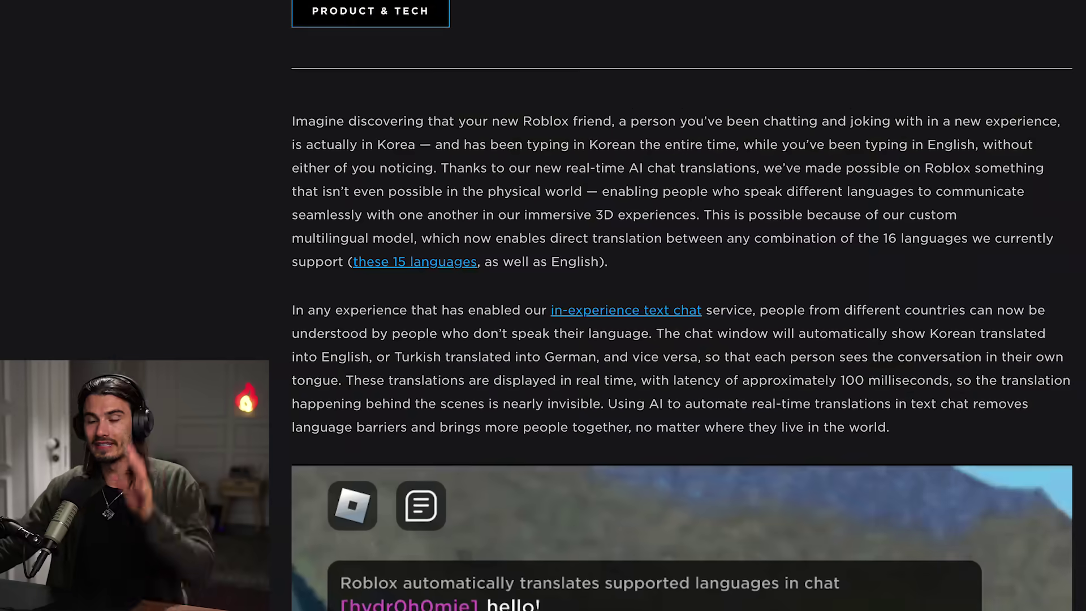
{"action": "scroll", "coordinate": [490, 367], "scroll_direction": "down", "scroll_amount": 5}
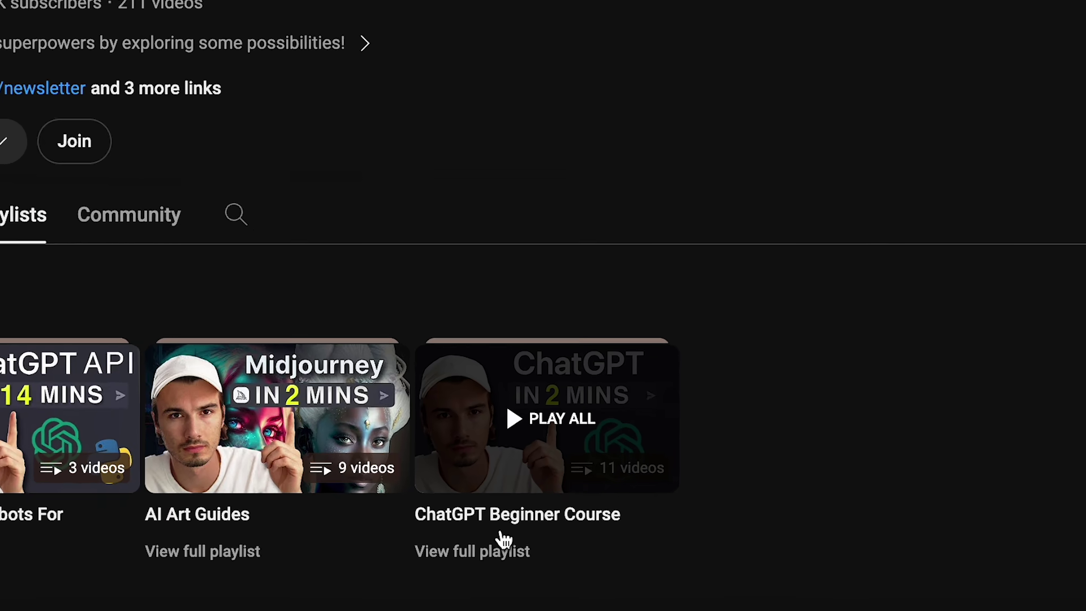
Open the full ChatGPT Beginner Course playlist on YouTube, and open Explore GPTs in ChatGPT
{"action": "left_click", "coordinate": [575, 567]}
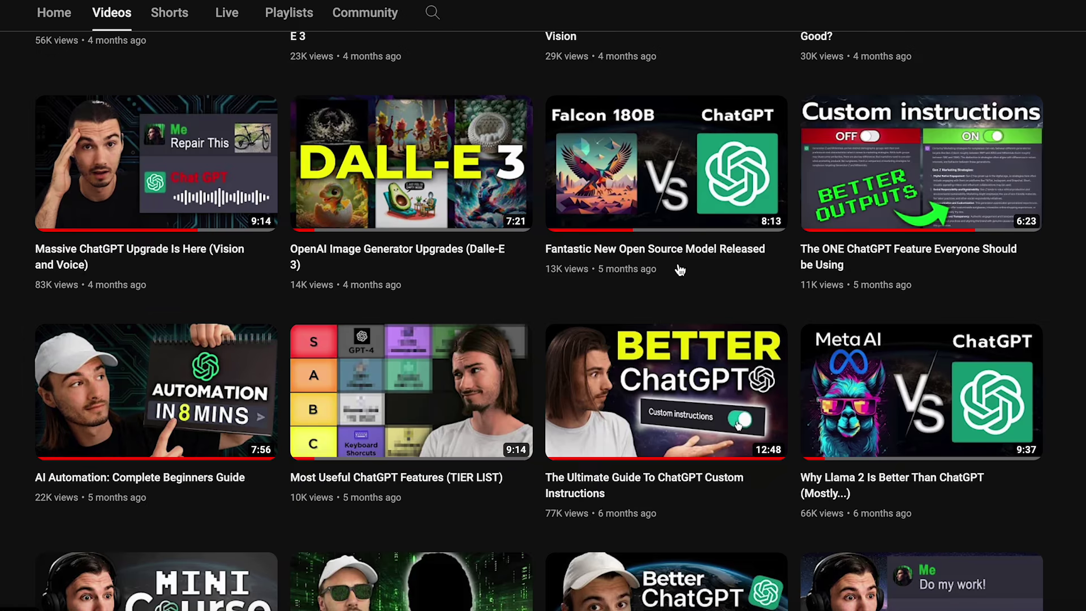
{"action": "mouse_move", "coordinate": [892, 201]}
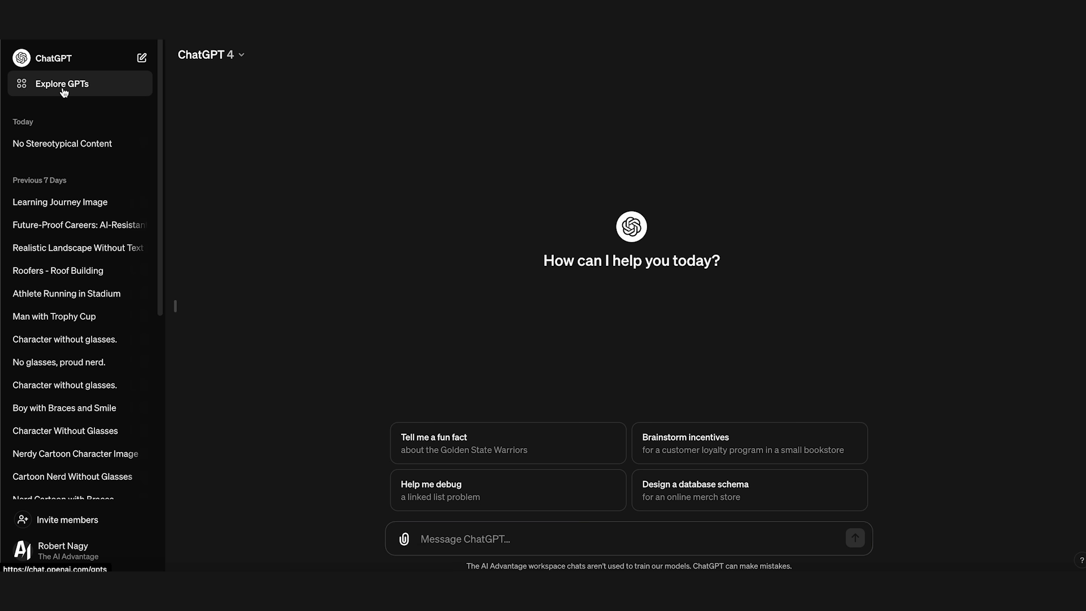
{"action": "left_click", "coordinate": [64, 92]}
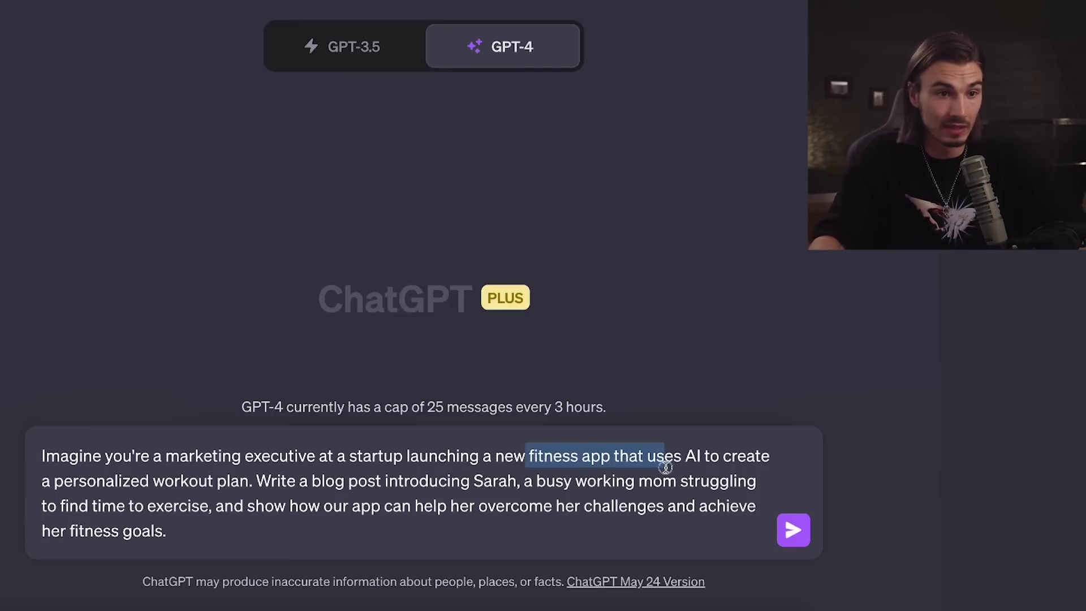
Highlight the fitness app description and the start of the blog post request in the marketing executive prompt
{"action": "left_click_drag", "start_coordinate": [665, 467], "coordinate": [48, 484]}
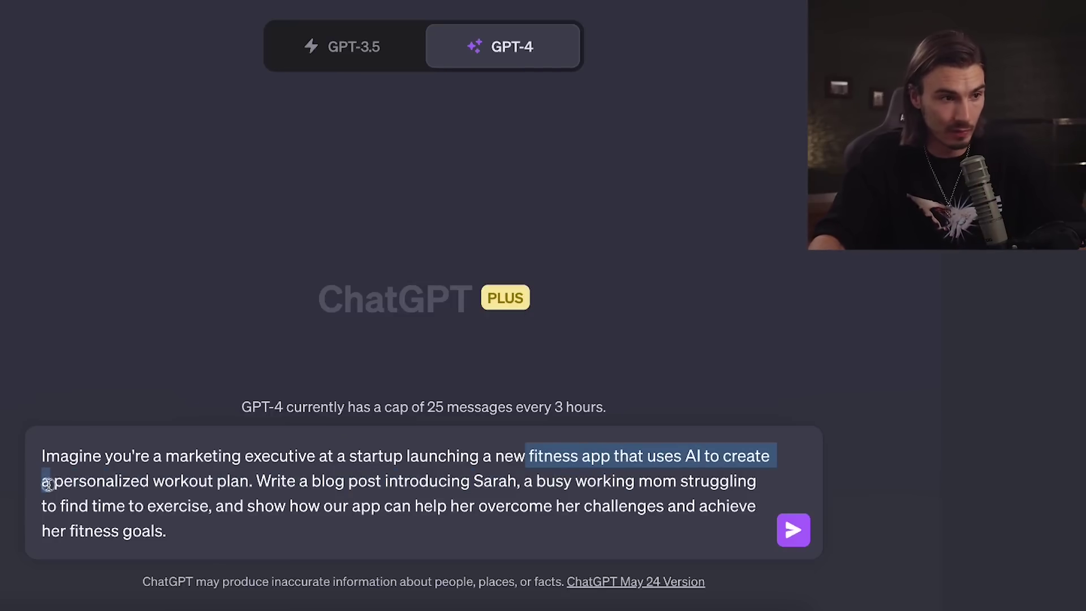
{"action": "left_click_drag", "start_coordinate": [256, 480], "coordinate": [306, 481]}
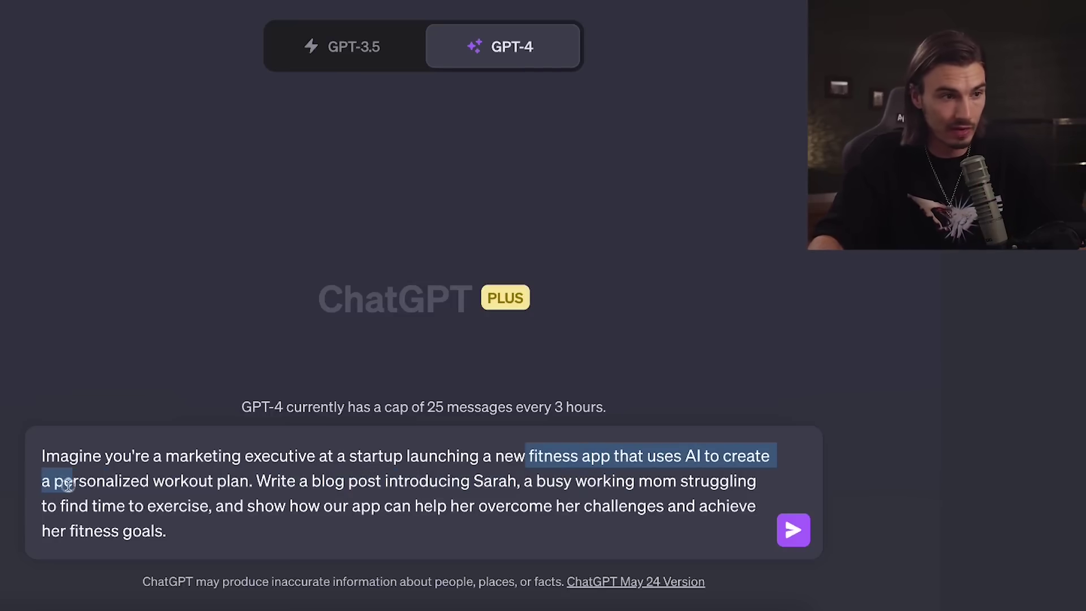
Highlight more of the marketing executive prompt, and the role, need and task lines of the ChatGPT Prompting builder
{"action": "left_click_drag", "start_coordinate": [66, 484], "coordinate": [457, 483]}
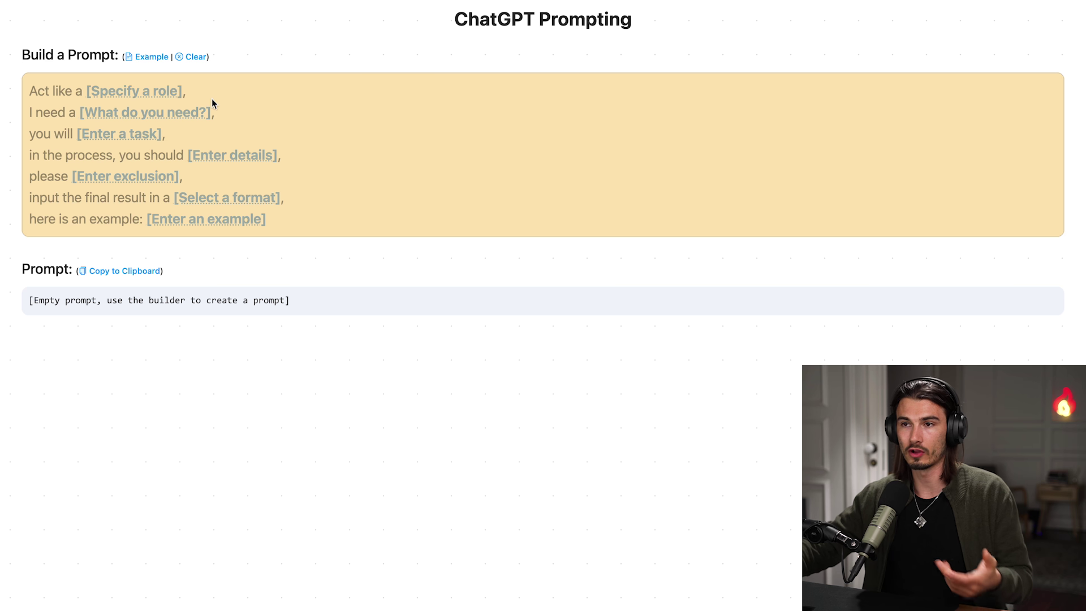
{"action": "left_click_drag", "start_coordinate": [166, 89], "coordinate": [0, 88]}
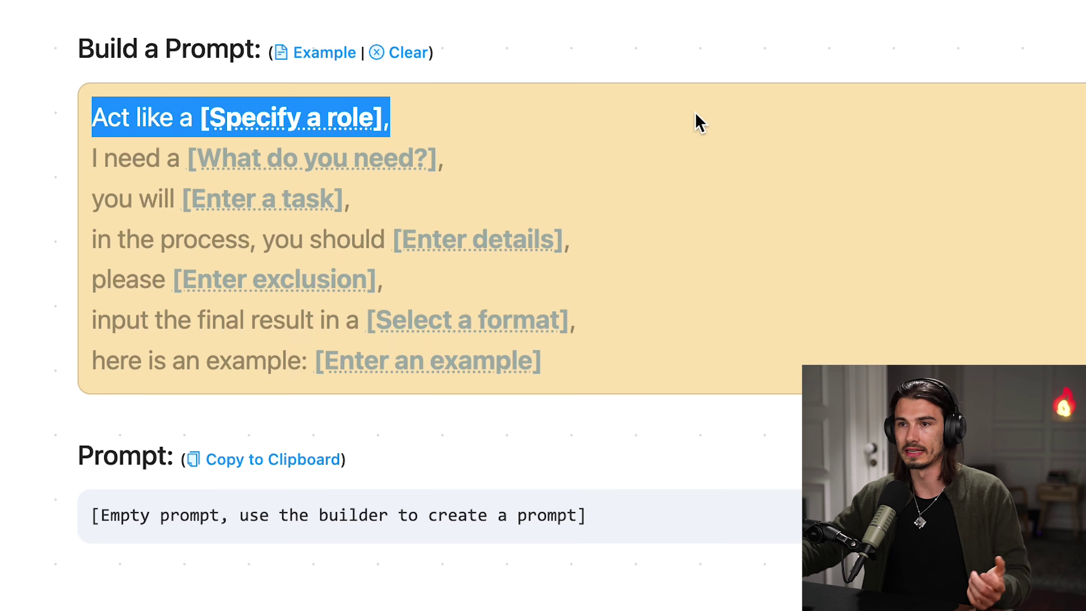
{"action": "left_click_drag", "start_coordinate": [447, 159], "coordinate": [81, 155]}
{"action": "left_click_drag", "start_coordinate": [352, 199], "coordinate": [17, 195]}
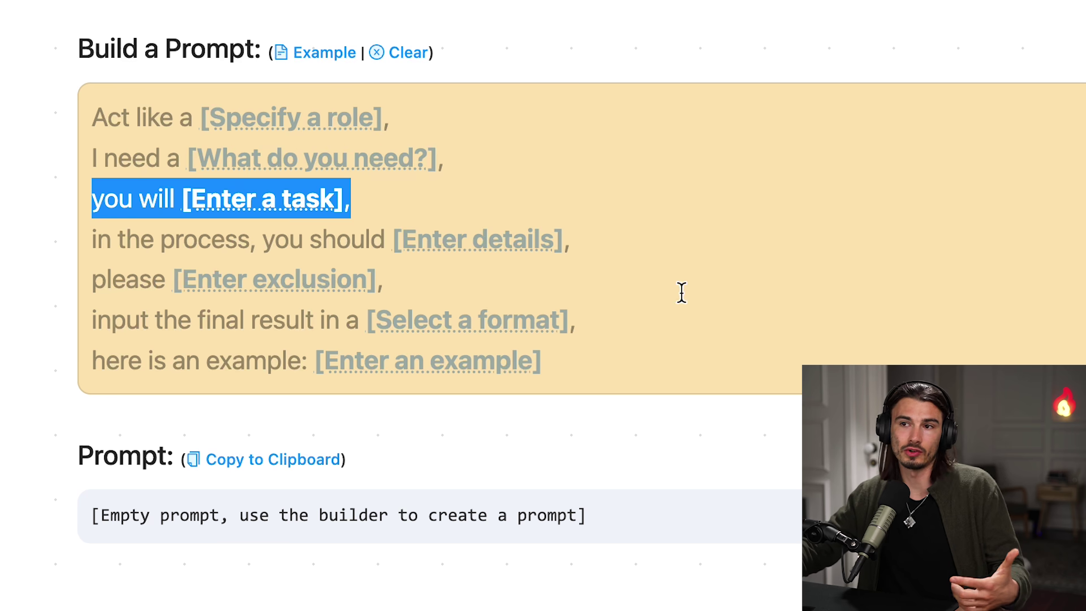
{"action": "left_click", "coordinate": [106, 429]}
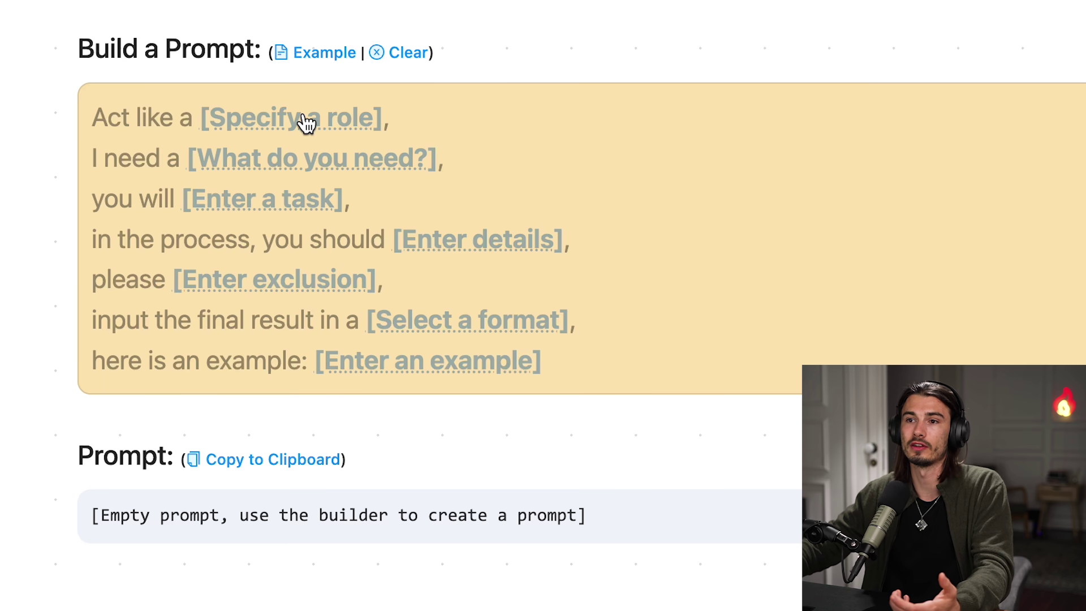
Set the role in the prompt builder to Ethical Hacker
{"action": "left_click", "coordinate": [305, 119]}
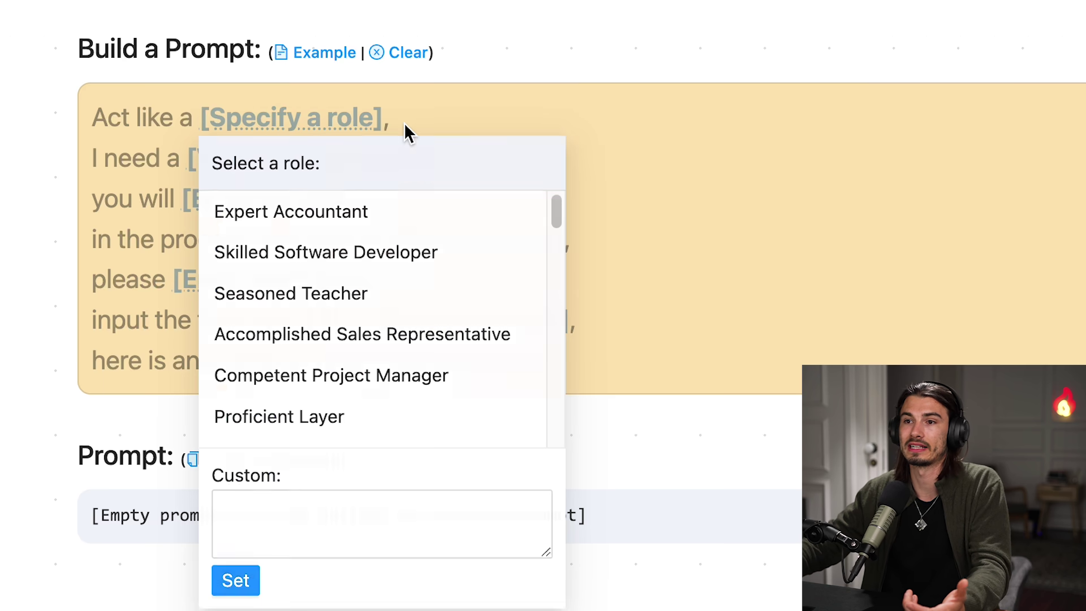
{"action": "triple_click", "coordinate": [346, 150]}
{"action": "scroll", "coordinate": [436, 252], "scroll_direction": "down", "scroll_amount": 10}
{"action": "scroll", "coordinate": [473, 281], "scroll_direction": "down", "scroll_amount": 5}
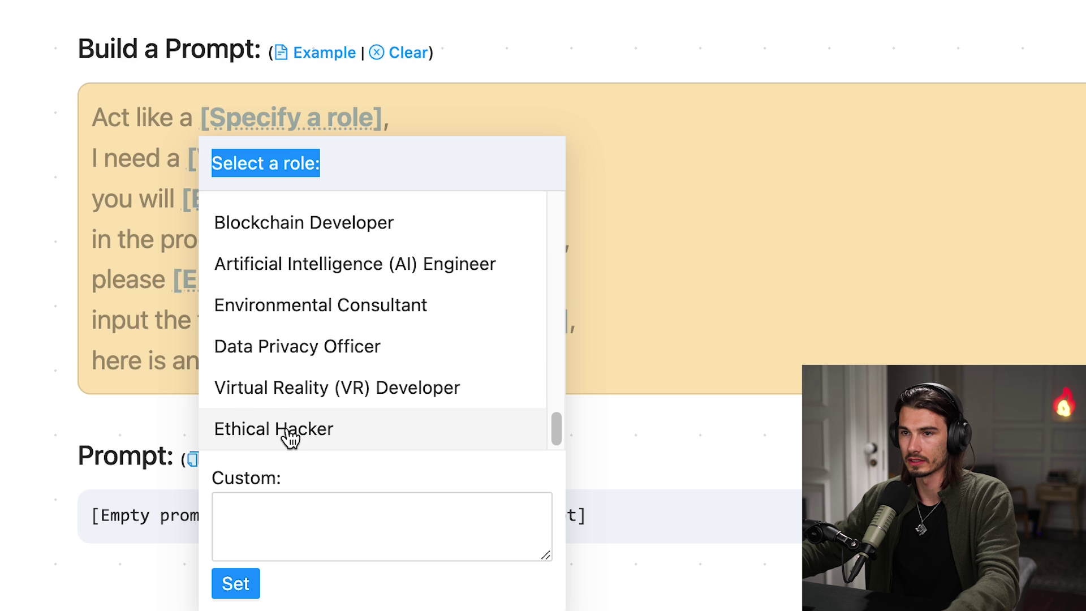
{"action": "left_click", "coordinate": [287, 428]}
Fill in the builder with the need "A shopping list for healthy food", the task Recommend and the plain text format
{"action": "left_click", "coordinate": [370, 164]}
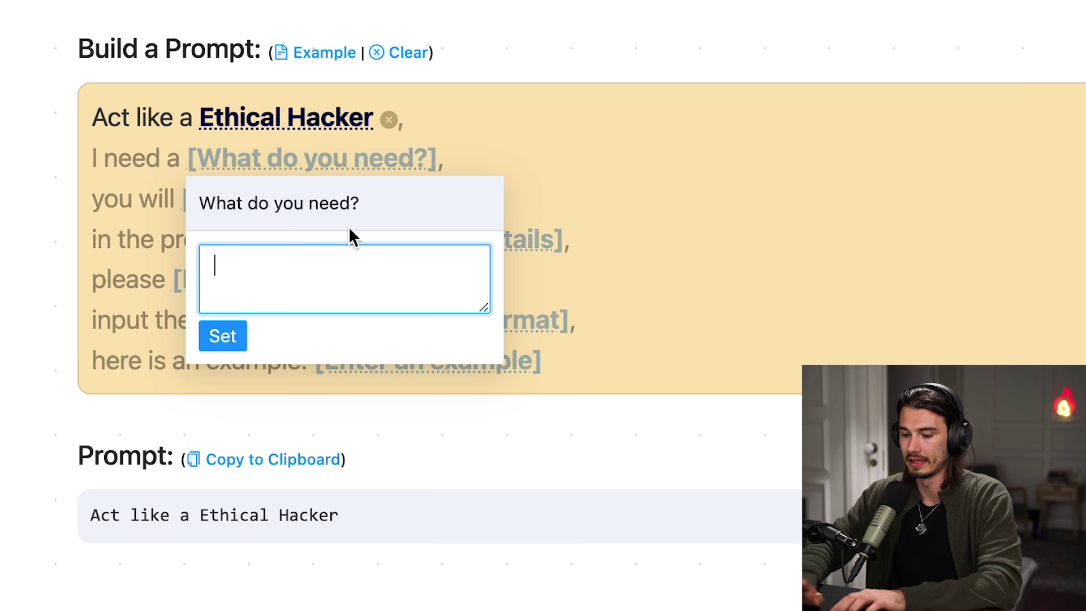
{"action": "type", "text": "A shopping list for healthy food"}
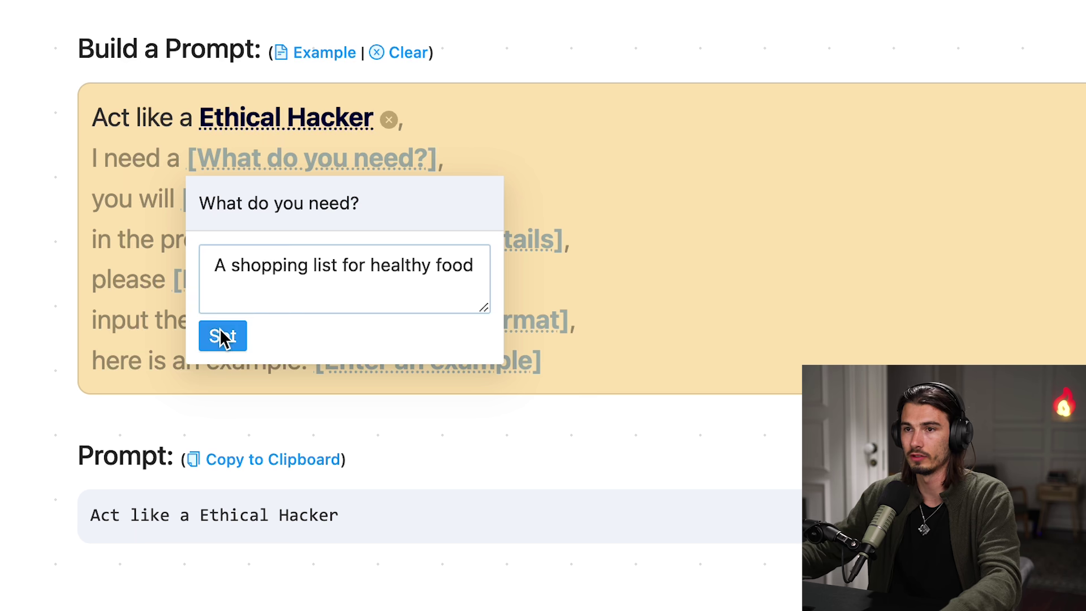
{"action": "left_click", "coordinate": [223, 336]}
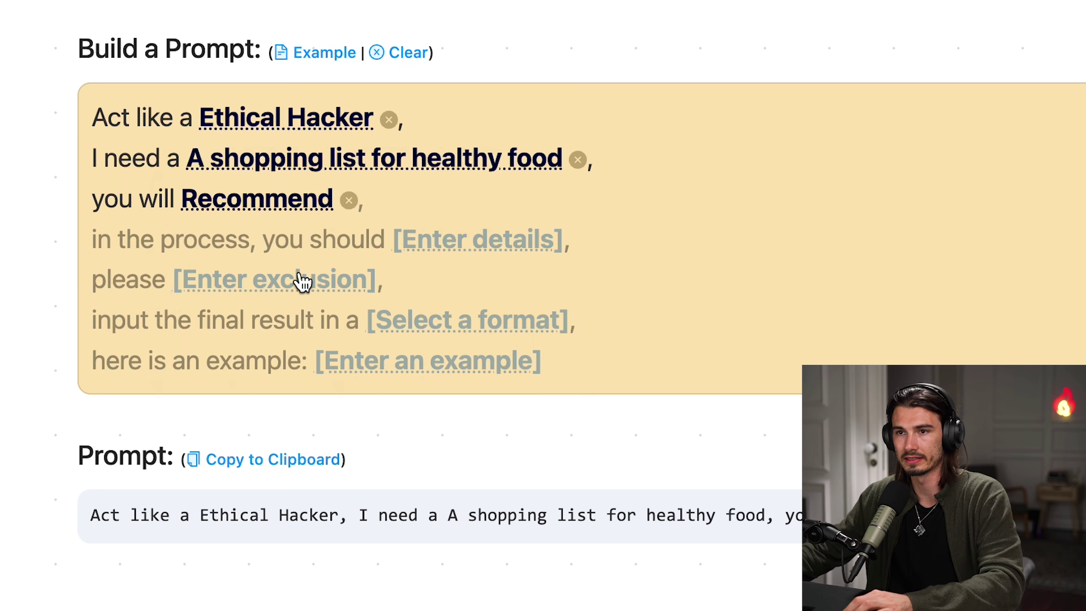
{"action": "left_click", "coordinate": [481, 327]}
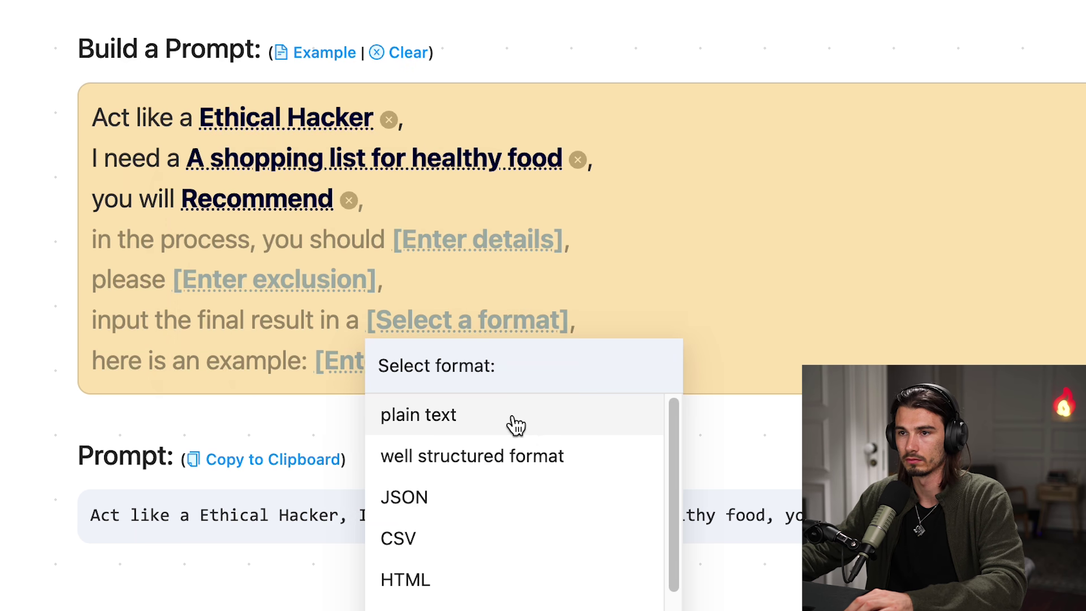
{"action": "left_click", "coordinate": [511, 422]}
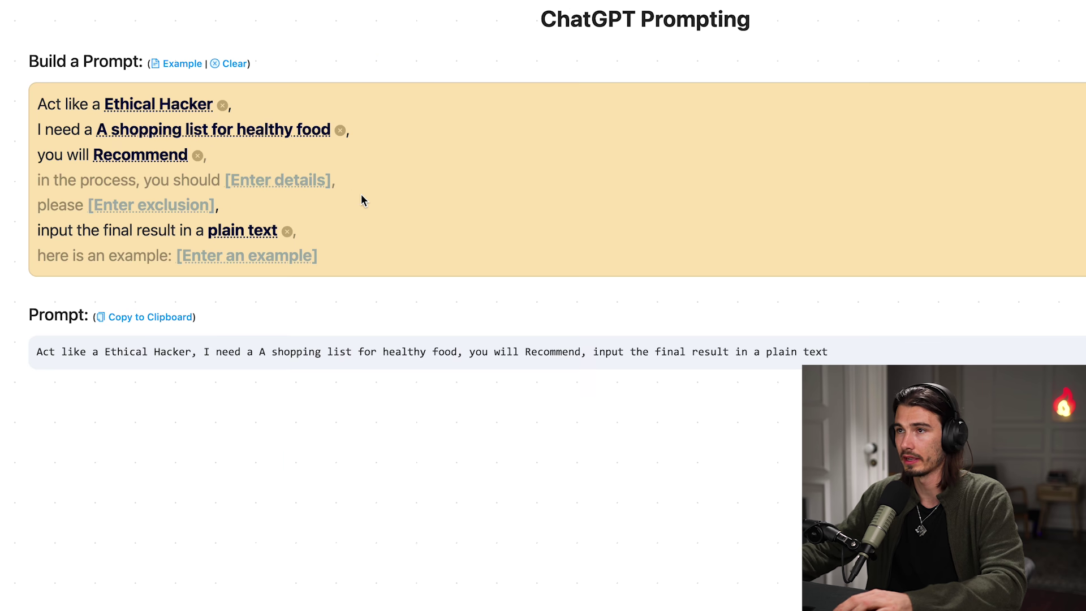
Open ChatGPT in a new tab and put the built Ethical Hacker shopping list prompt into the message box
{"action": "key", "text": "ctrl+t"}
{"action": "type", "text": "c"}
{"action": "key", "text": "Return"}
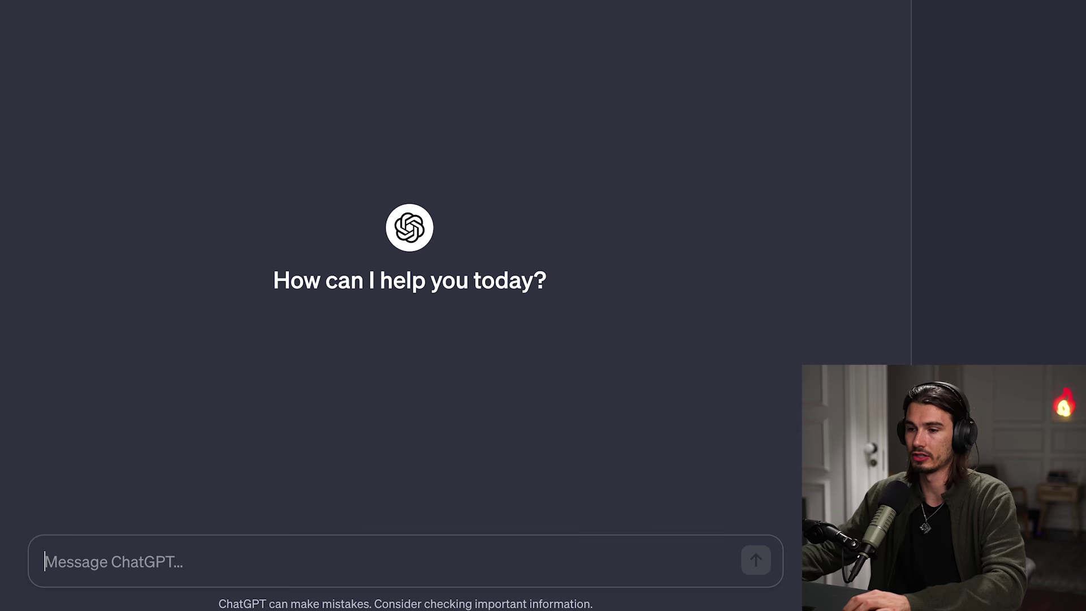
{"action": "type", "text": "Act like a Ethical Hacker, I need a A shopping list for healthy food, you will Recommend, input the final result in a plain text"}
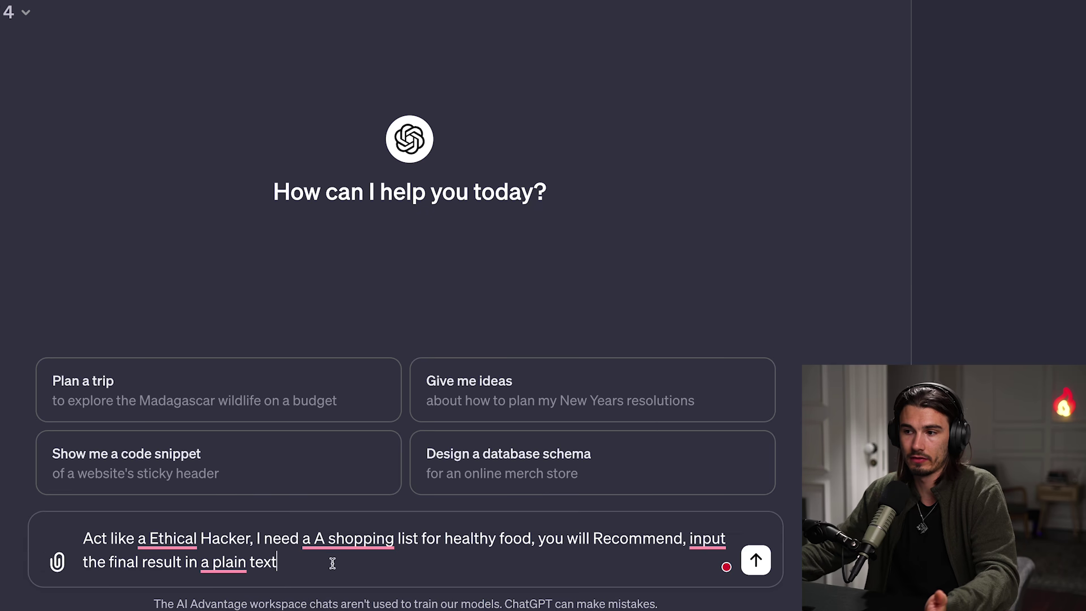
{"action": "left_click_drag", "start_coordinate": [333, 562], "coordinate": [182, 545]}
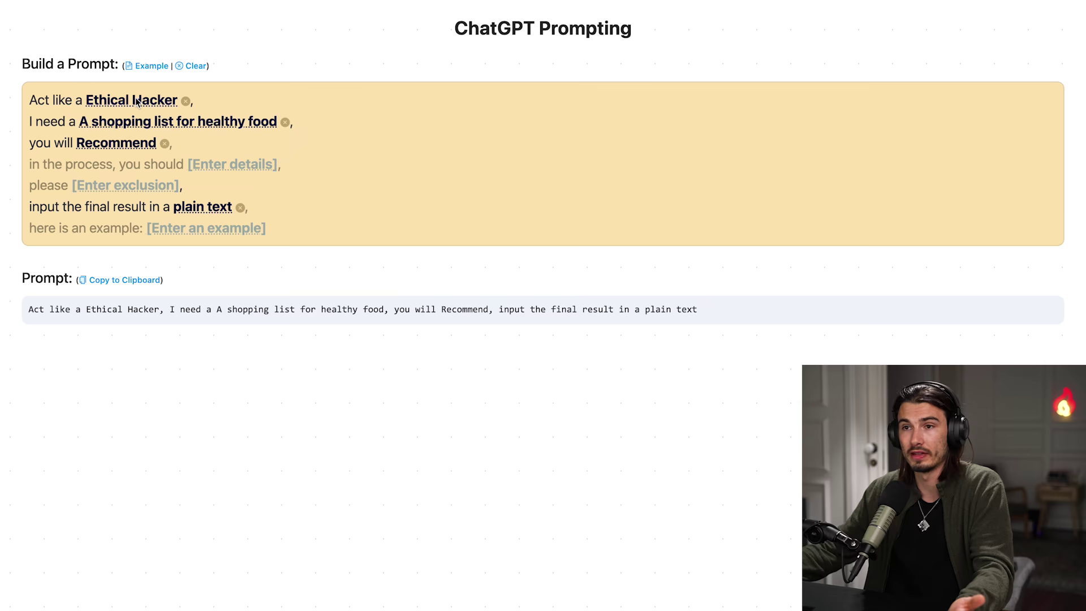
Look through the roles offered in the ChatGPT Prompting builder, leaving the chosen role as it is
{"action": "left_click", "coordinate": [136, 101]}
{"action": "scroll", "coordinate": [160, 234], "scroll_direction": "down", "scroll_amount": 10}
{"action": "scroll", "coordinate": [187, 224], "scroll_direction": "up", "scroll_amount": 6}
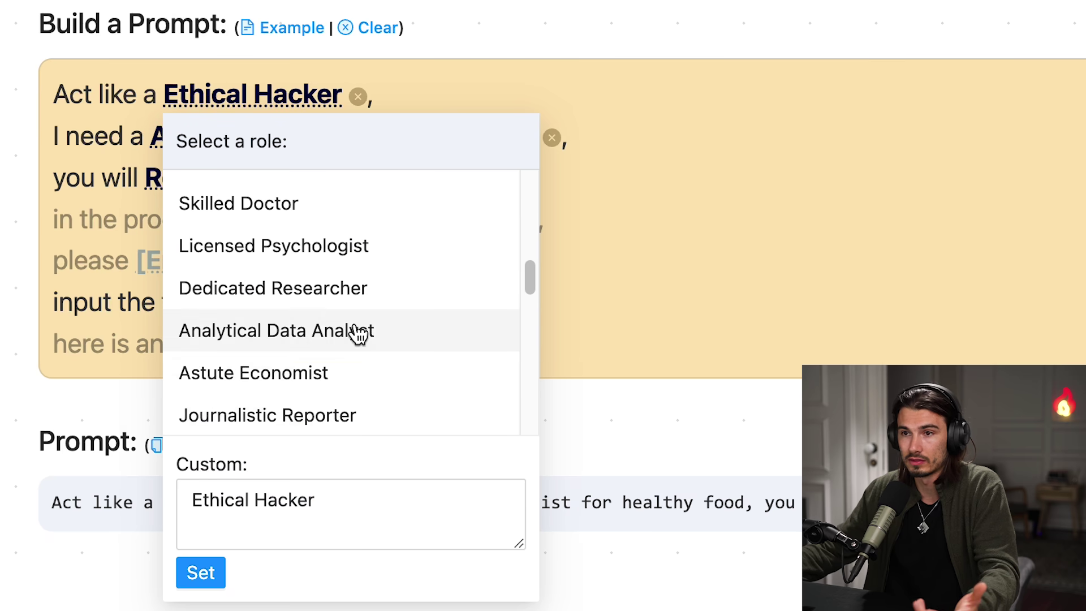
{"action": "scroll", "coordinate": [328, 337], "scroll_direction": "up", "scroll_amount": 5}
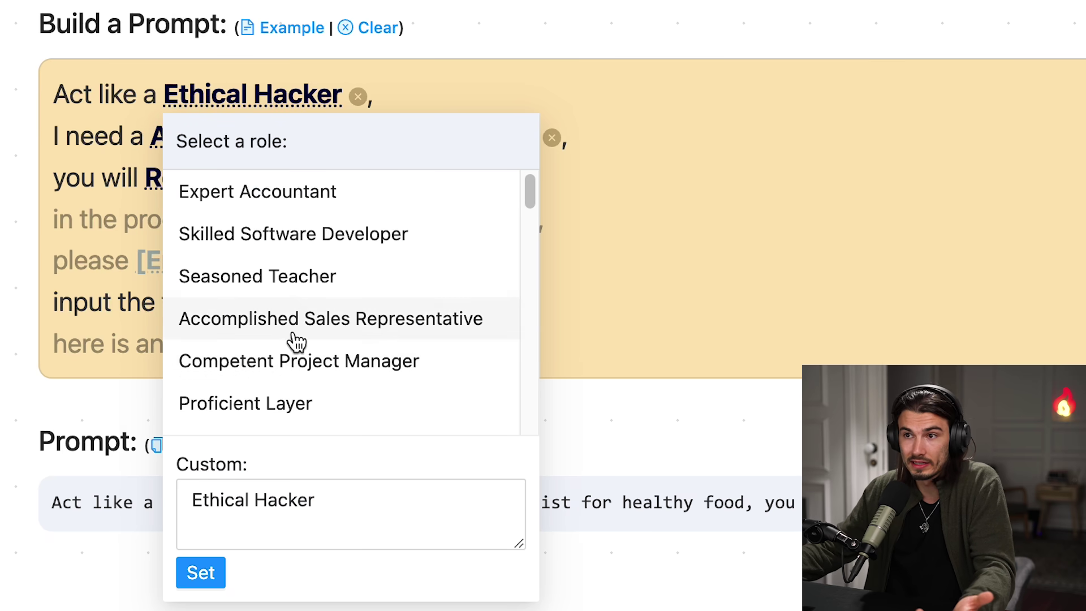
{"action": "scroll", "coordinate": [465, 249], "scroll_direction": "down", "scroll_amount": 15}
{"action": "scroll", "coordinate": [300, 396], "scroll_direction": "up", "scroll_amount": 8}
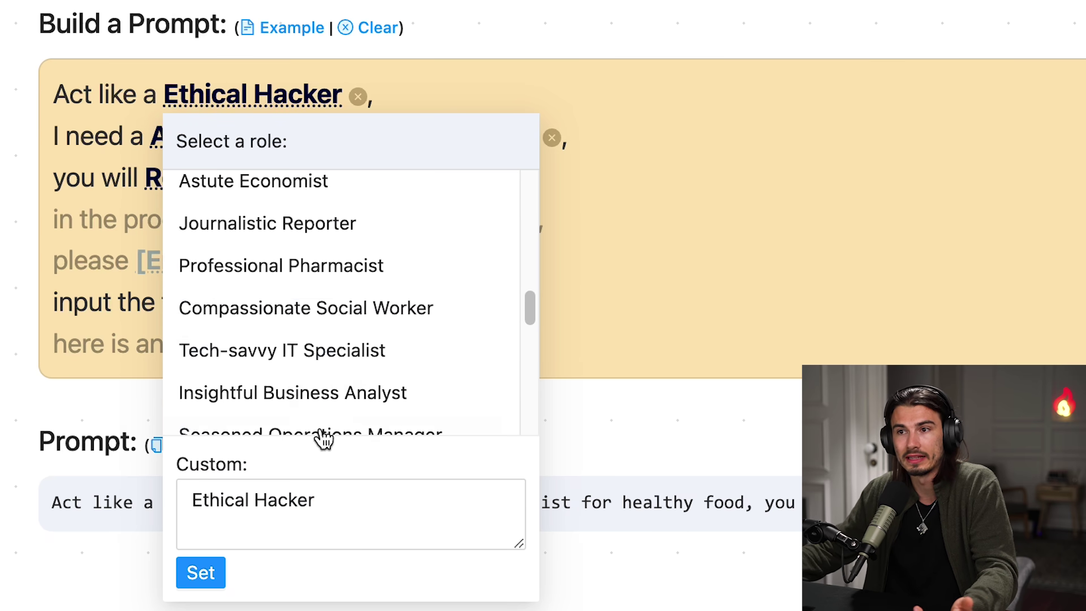
{"action": "left_click", "coordinate": [594, 174]}
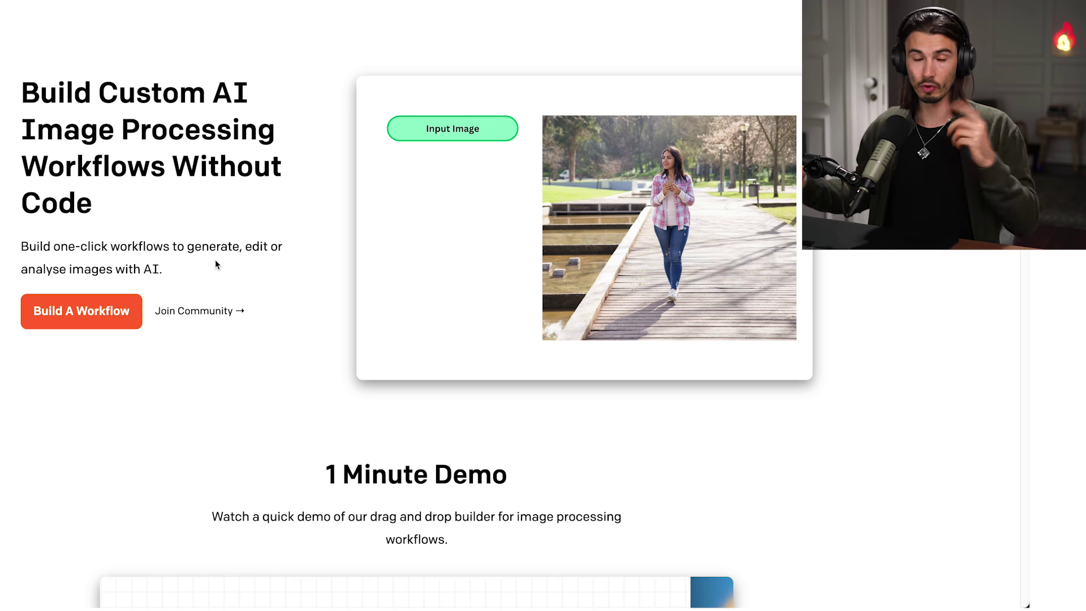
Spread the image input and image output blocks apart on the canvas of the AI image workflow builder
{"action": "scroll", "coordinate": [215, 261], "scroll_direction": "down", "scroll_amount": 5}
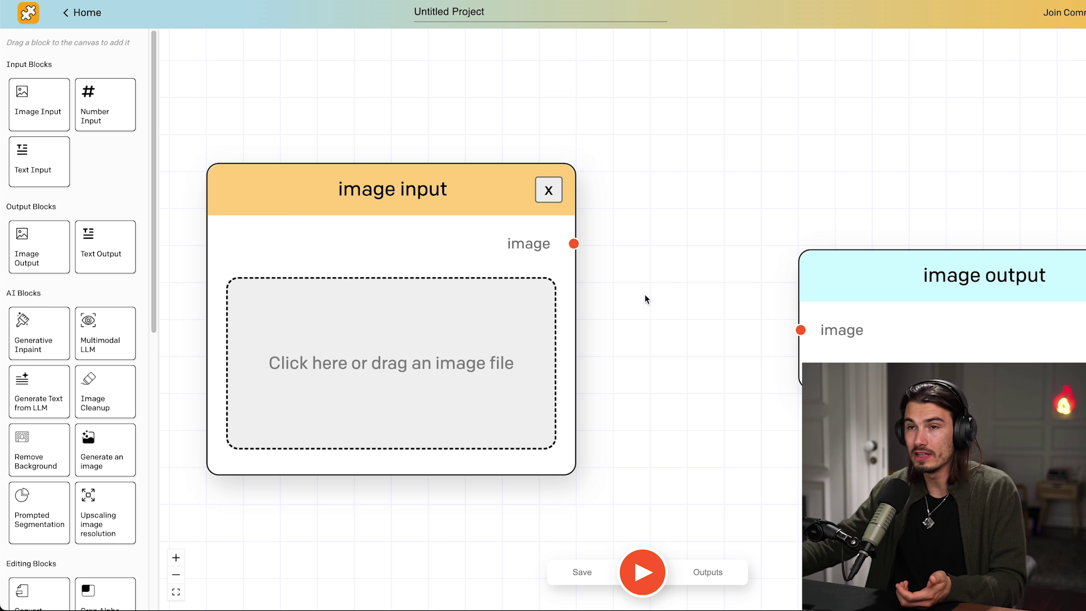
{"action": "scroll", "coordinate": [684, 227], "scroll_direction": "down", "scroll_amount": 3}
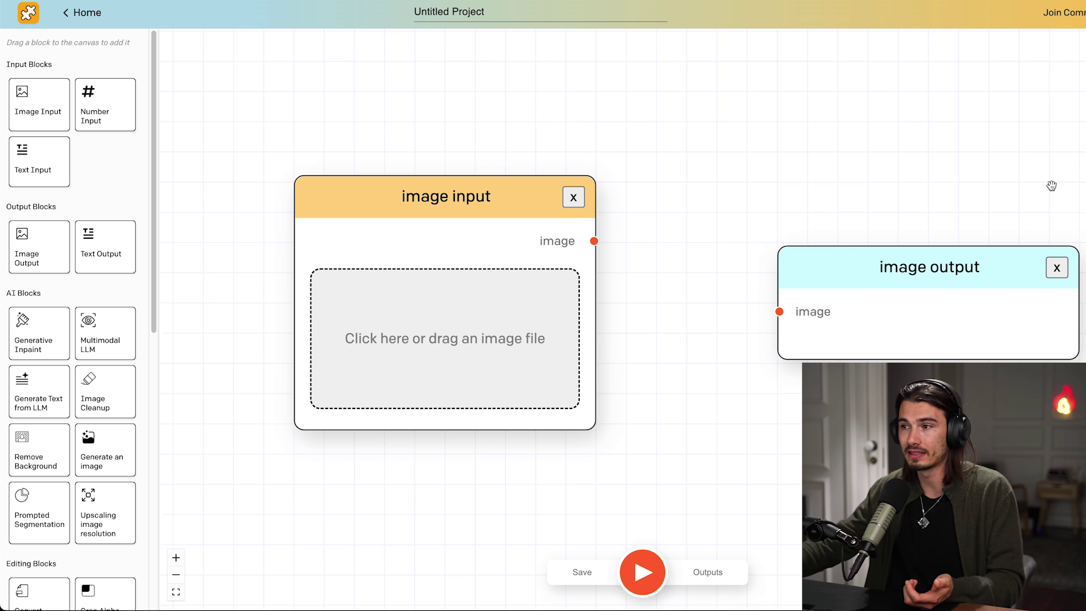
{"action": "scroll", "coordinate": [705, 437], "scroll_direction": "down", "scroll_amount": 6}
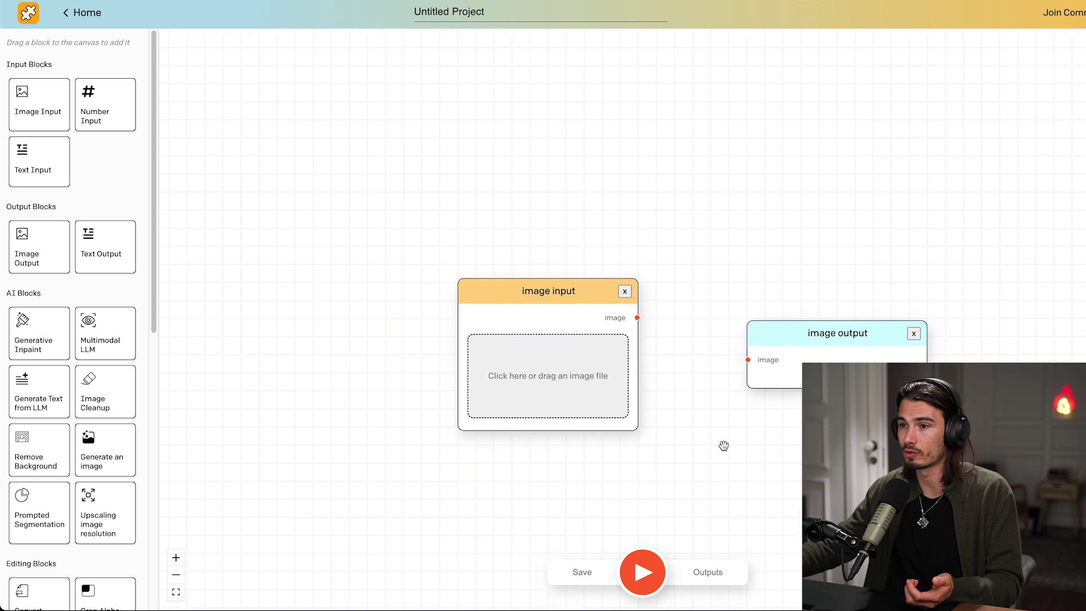
{"action": "left_click_drag", "start_coordinate": [759, 459], "coordinate": [600, 354]}
{"action": "left_click_drag", "start_coordinate": [440, 207], "coordinate": [364, 207]}
{"action": "left_click_drag", "start_coordinate": [642, 237], "coordinate": [780, 145]}
Look through the available editing blocks, and reposition the image input and image output blocks to make more room between them
{"action": "scroll", "coordinate": [29, 389], "scroll_direction": "down", "scroll_amount": 9}
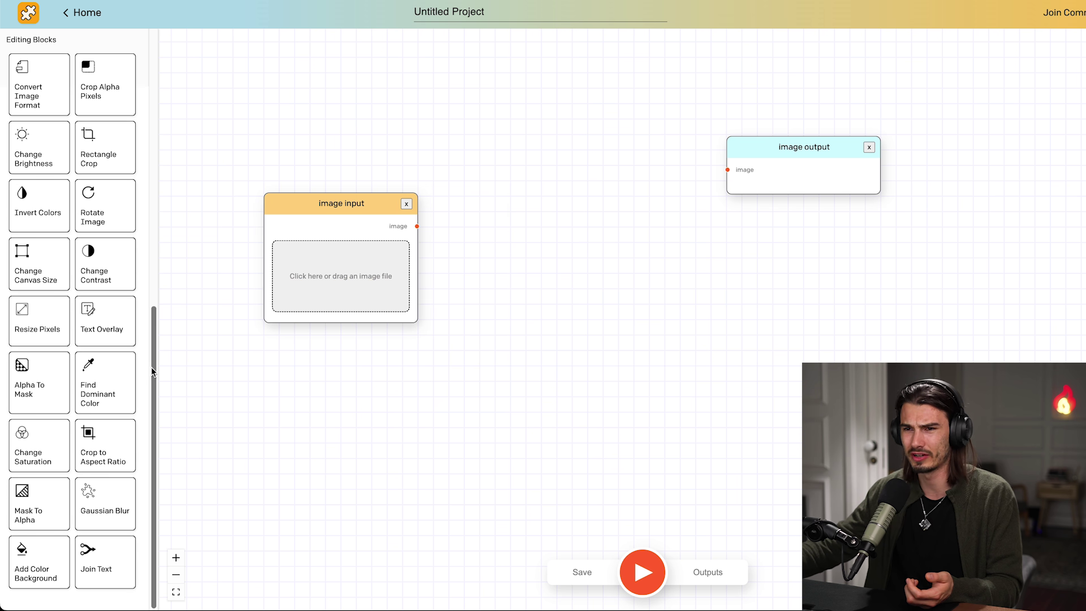
{"action": "scroll", "coordinate": [114, 383], "scroll_direction": "up", "scroll_amount": 1}
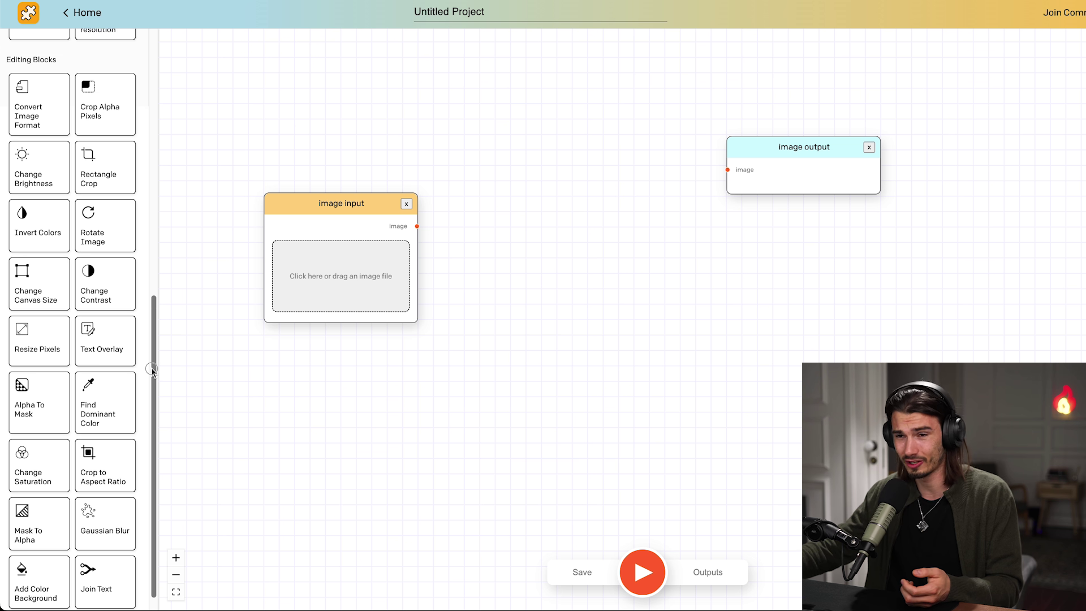
{"action": "scroll", "coordinate": [113, 339], "scroll_direction": "down", "scroll_amount": 1}
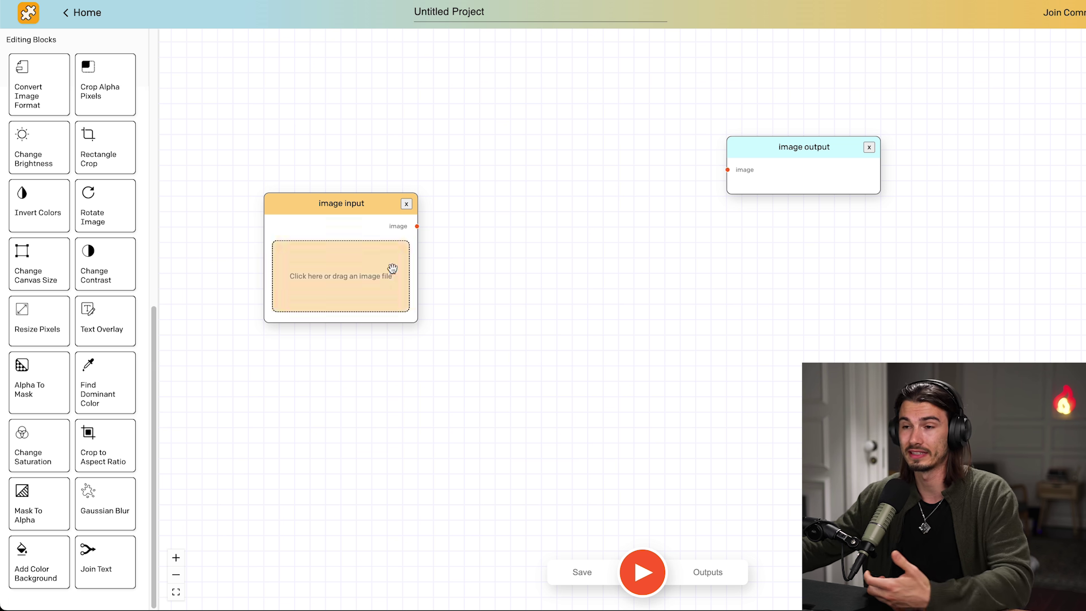
{"action": "left_click_drag", "start_coordinate": [362, 212], "coordinate": [368, 167]}
{"action": "left_click_drag", "start_coordinate": [833, 168], "coordinate": [895, 199]}
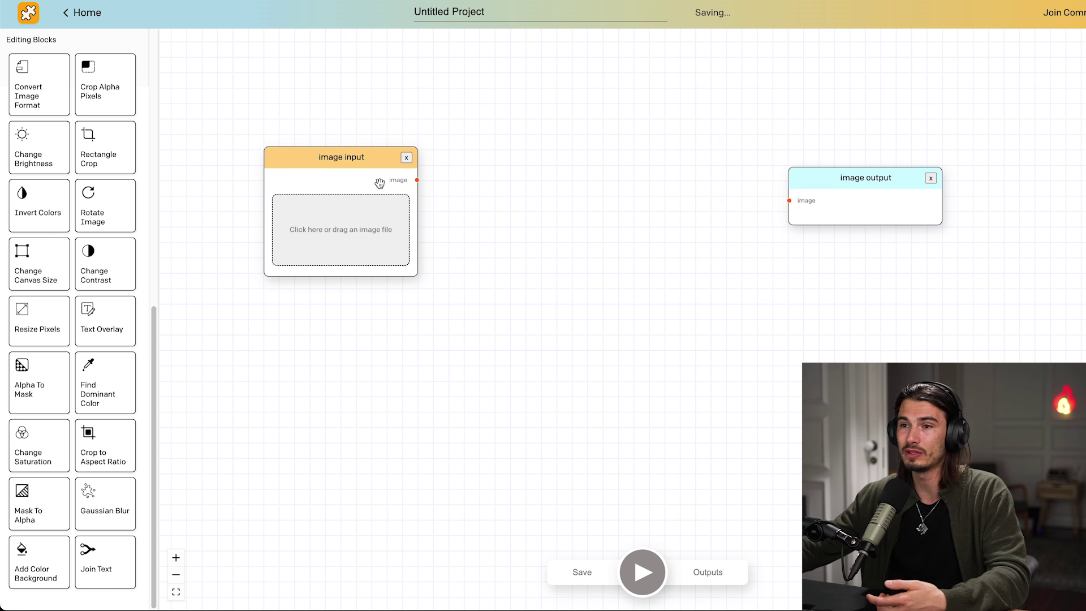
Add a Change Saturation block to the canvas beside the image input block
{"action": "scroll", "coordinate": [124, 356], "scroll_direction": "up", "scroll_amount": 3}
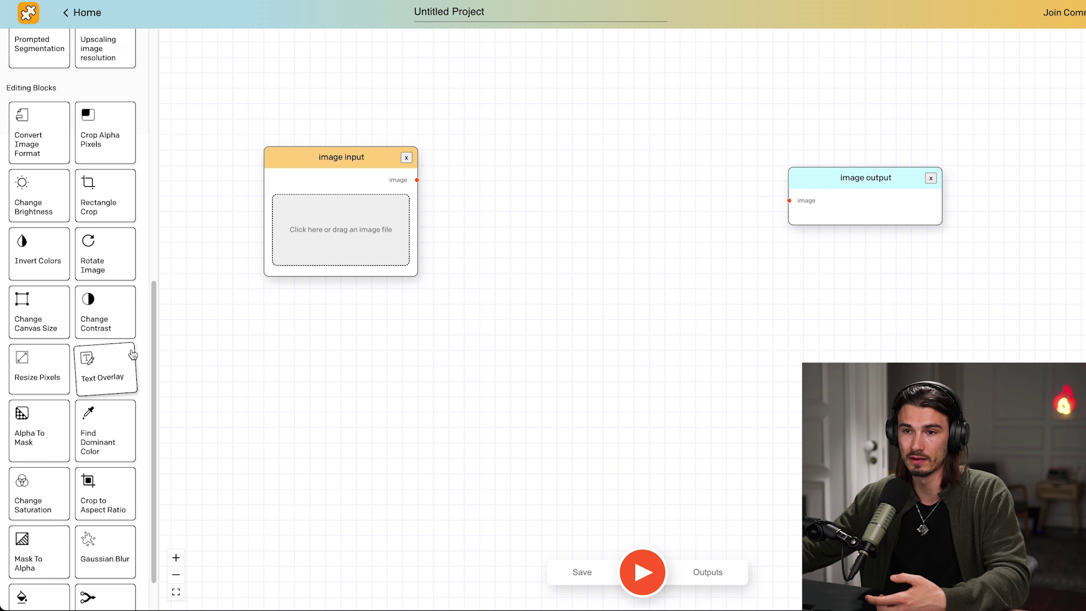
{"action": "scroll", "coordinate": [85, 396], "scroll_direction": "down", "scroll_amount": 3}
{"action": "left_click_drag", "start_coordinate": [33, 447], "coordinate": [535, 130]}
Add Remove Background and Upscaling image resolution blocks to the canvas, between Change Saturation and image output
{"action": "scroll", "coordinate": [85, 282], "scroll_direction": "up", "scroll_amount": 5}
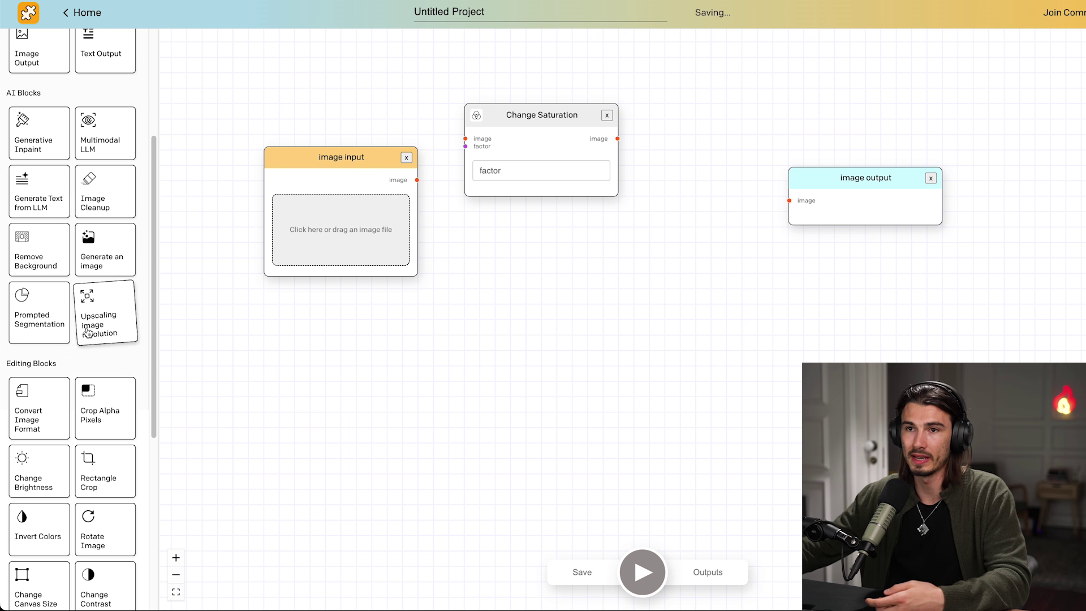
{"action": "scroll", "coordinate": [92, 359], "scroll_direction": "up", "scroll_amount": 1}
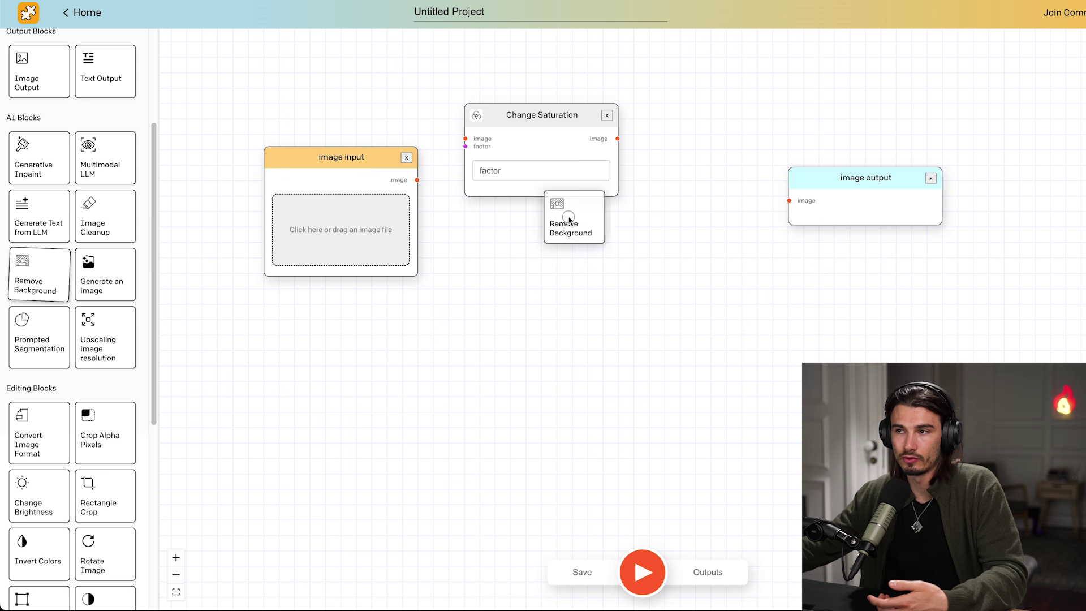
{"action": "left_click_drag", "start_coordinate": [534, 219], "coordinate": [714, 103]}
{"action": "left_click_drag", "start_coordinate": [747, 271], "coordinate": [744, 275]}
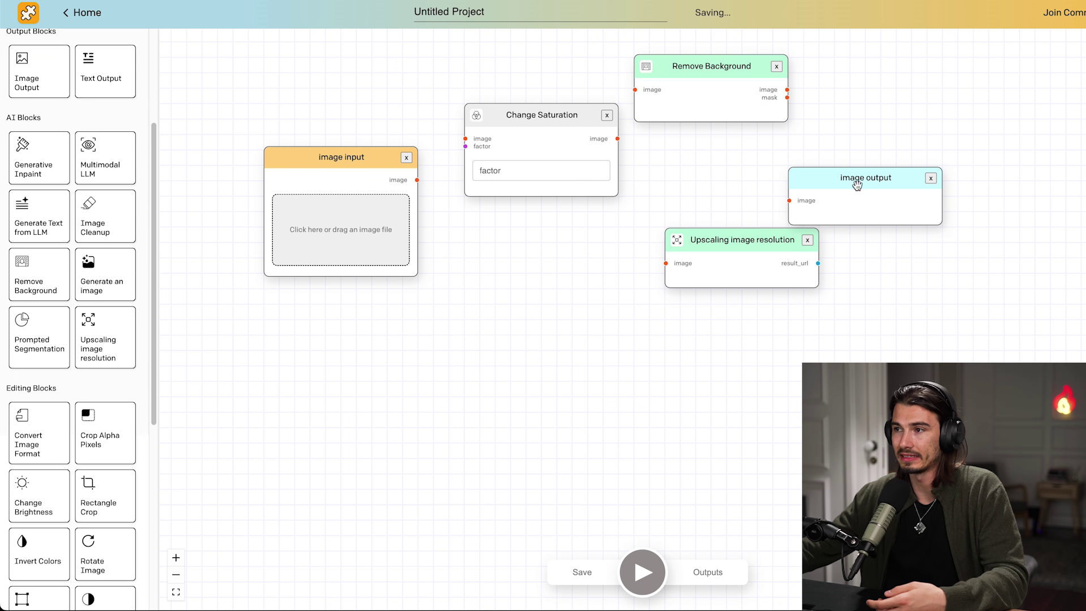
Rearrange the blocks and connect image input through Change Saturation and Remove Background to image output
{"action": "left_click_drag", "start_coordinate": [853, 180], "coordinate": [962, 215]}
{"action": "left_click_drag", "start_coordinate": [747, 231], "coordinate": [933, 139]}
{"action": "scroll", "coordinate": [136, 234], "scroll_direction": "up", "scroll_amount": 5}
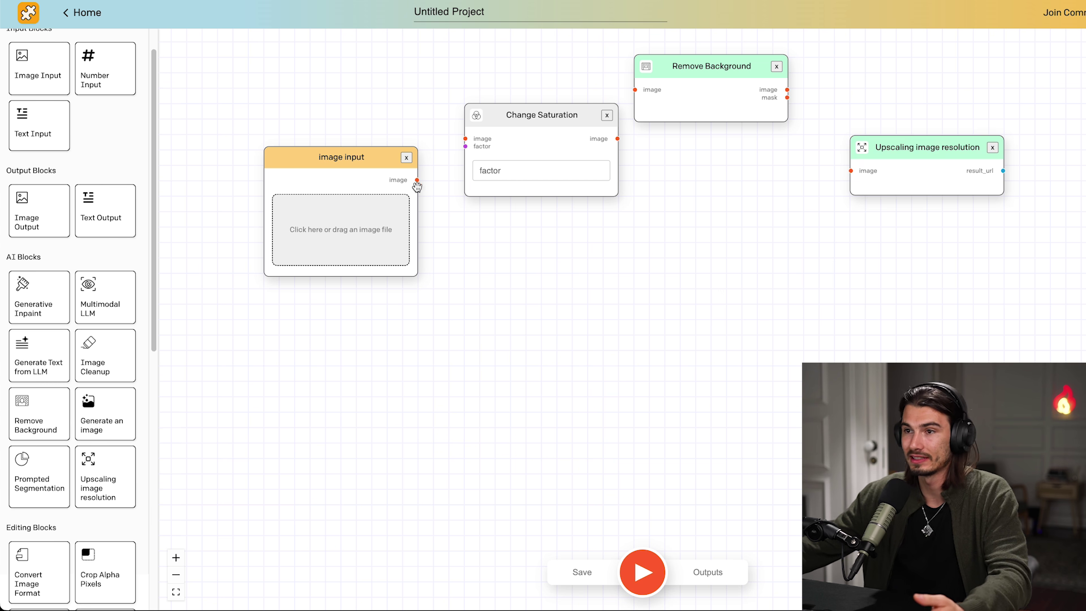
{"action": "left_click_drag", "start_coordinate": [431, 174], "coordinate": [466, 138]}
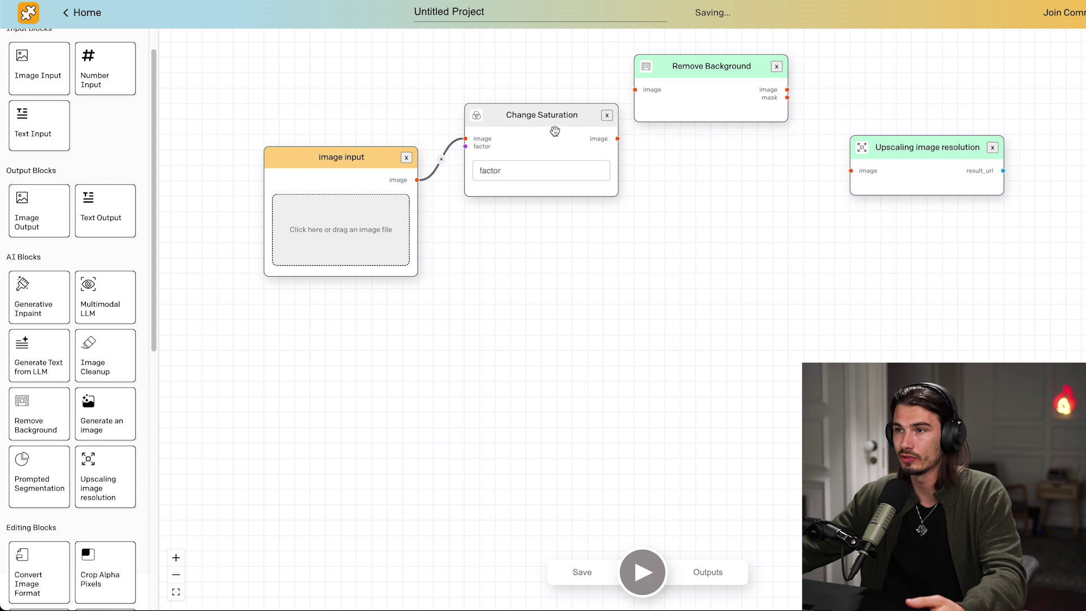
{"action": "left_click_drag", "start_coordinate": [867, 182], "coordinate": [929, 155]}
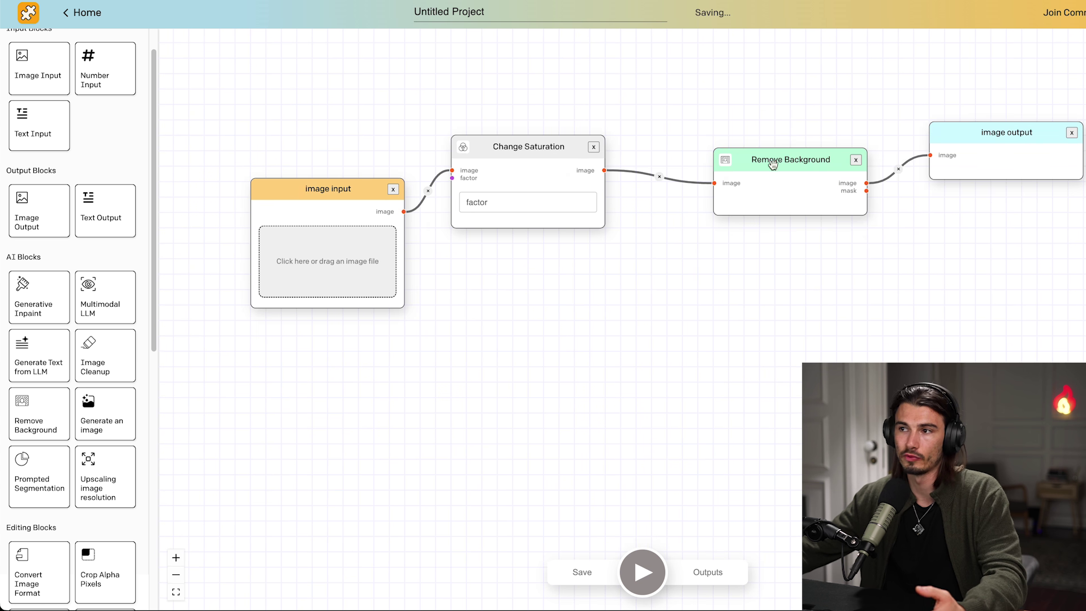
Load the painting of a human hand reaching toward a robot hand into the image input block
{"action": "left_click", "coordinate": [356, 298]}
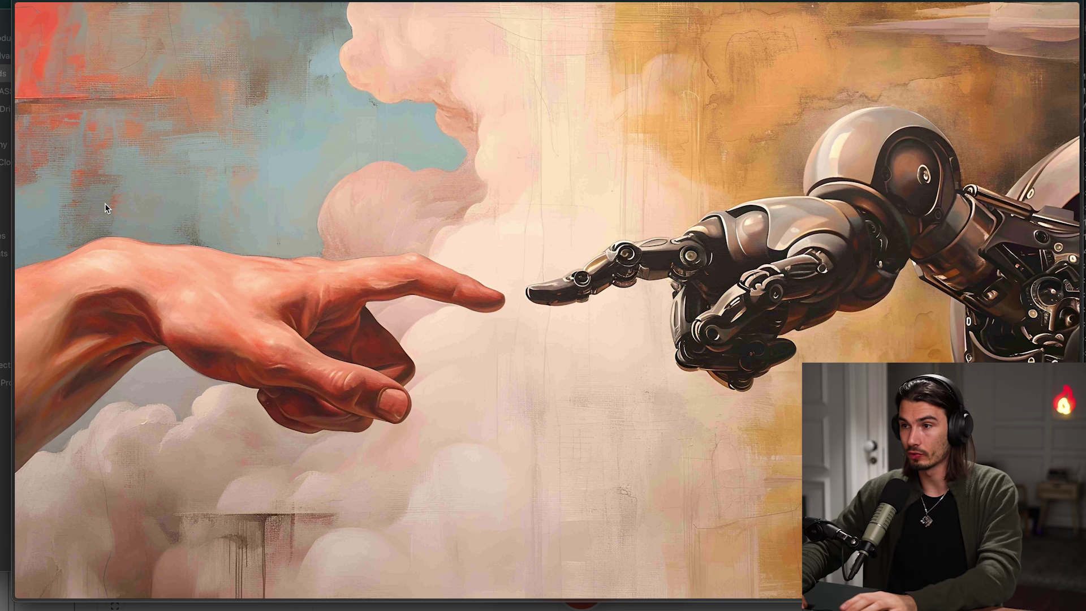
{"action": "key", "text": "space"}
{"action": "key", "text": "Return"}
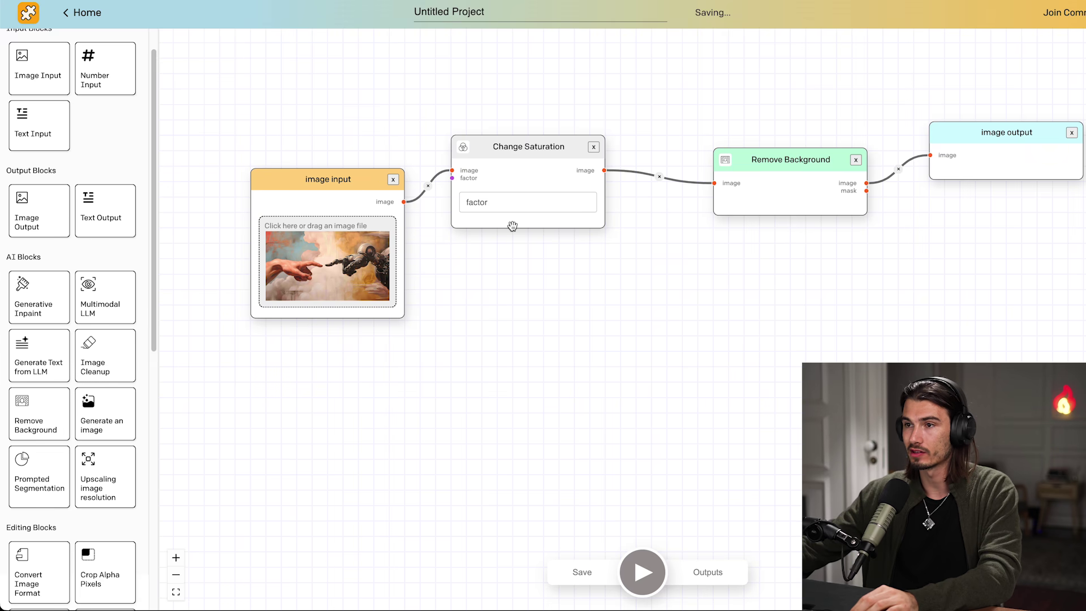
Set the Change Saturation factor to 1.5
{"action": "left_click", "coordinate": [508, 202]}
{"action": "type", "text": "1.5"}
{"action": "left_click", "coordinate": [777, 246]}
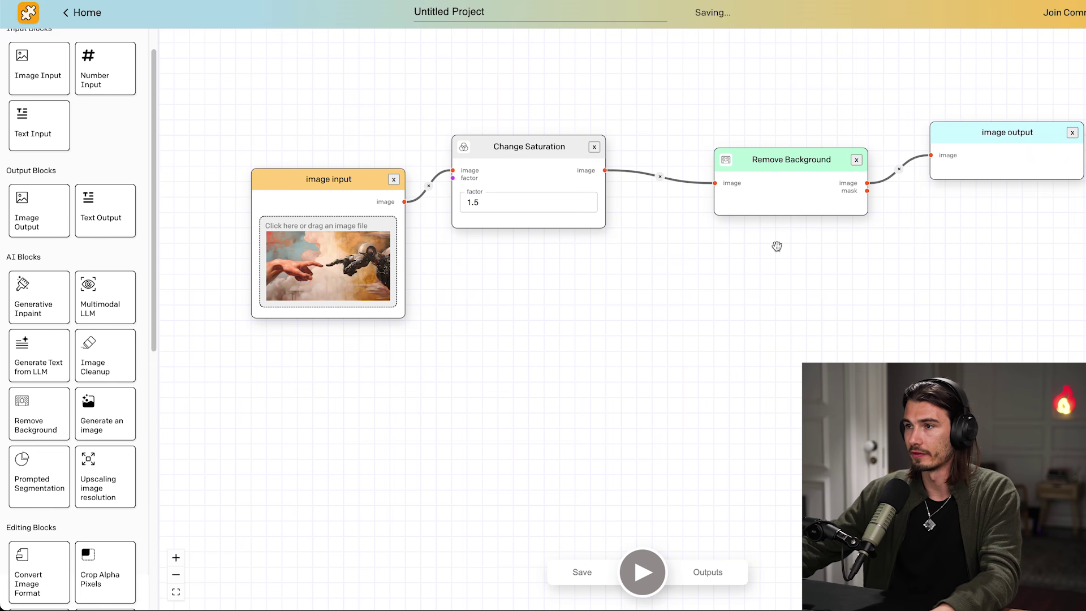
Align the Remove Background block with Change Saturation, run the workflow and view the output image
{"action": "left_click_drag", "start_coordinate": [786, 168], "coordinate": [775, 154]}
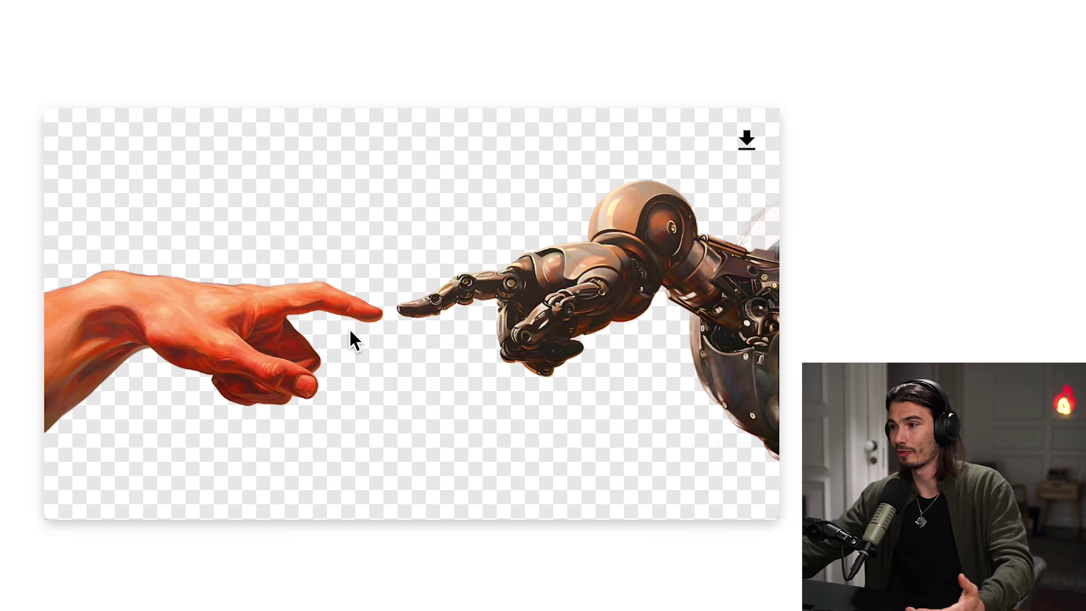
{"action": "left_click", "coordinate": [741, 152]}
{"action": "left_click", "coordinate": [647, 71]}
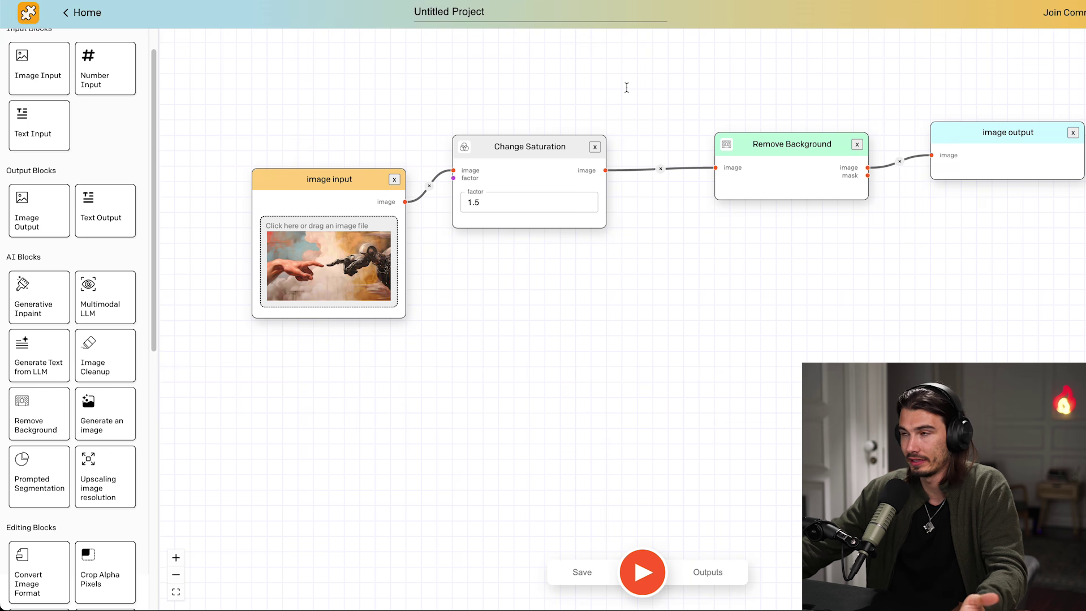
Try adding Generative Inpaint and Image Cleanup blocks below the existing chain, and remove both again
{"action": "scroll", "coordinate": [655, 417], "scroll_direction": "up", "scroll_amount": 5}
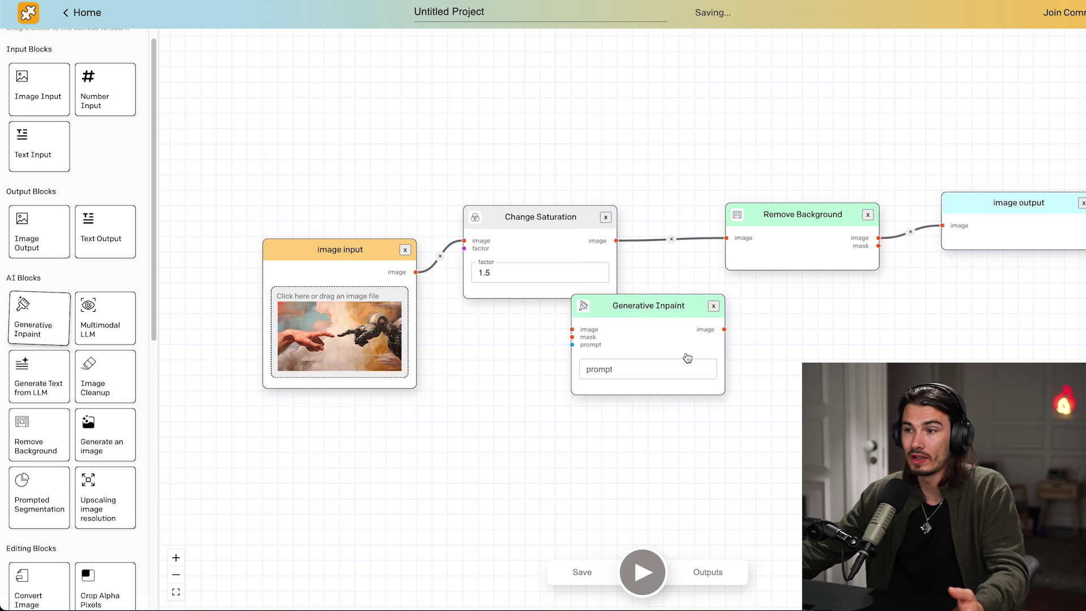
{"action": "left_click_drag", "start_coordinate": [627, 312], "coordinate": [643, 374]}
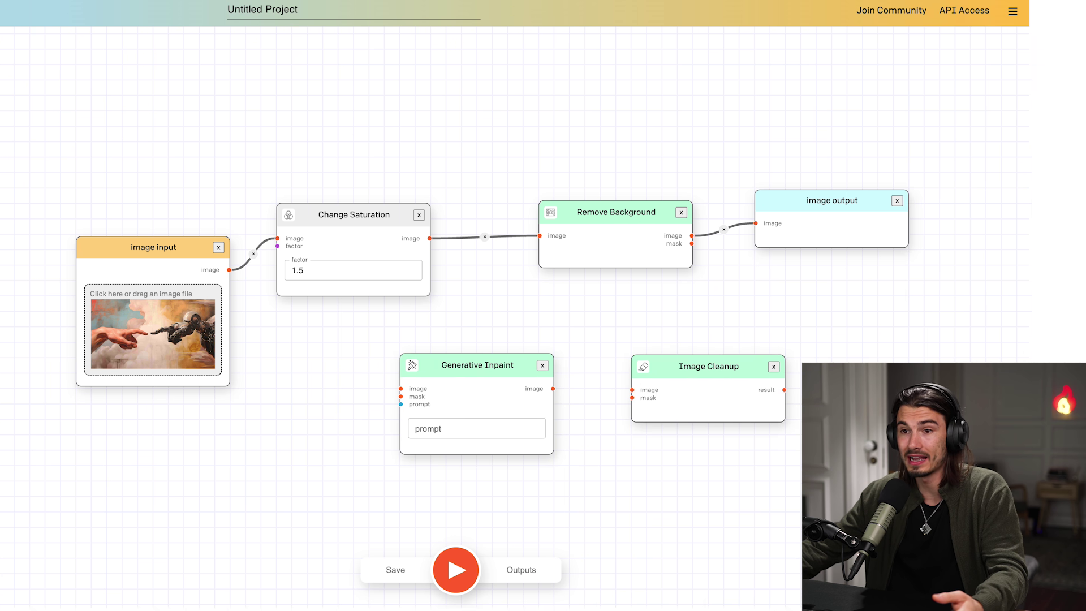
{"action": "scroll", "coordinate": [679, 436], "scroll_direction": "up", "scroll_amount": 1}
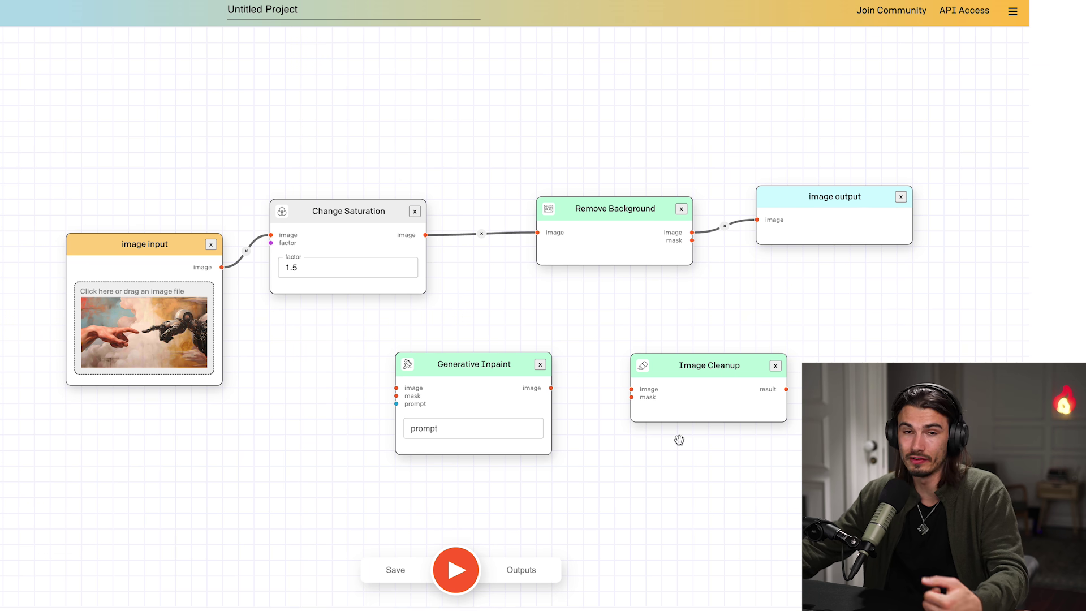
{"action": "left_click", "coordinate": [540, 366]}
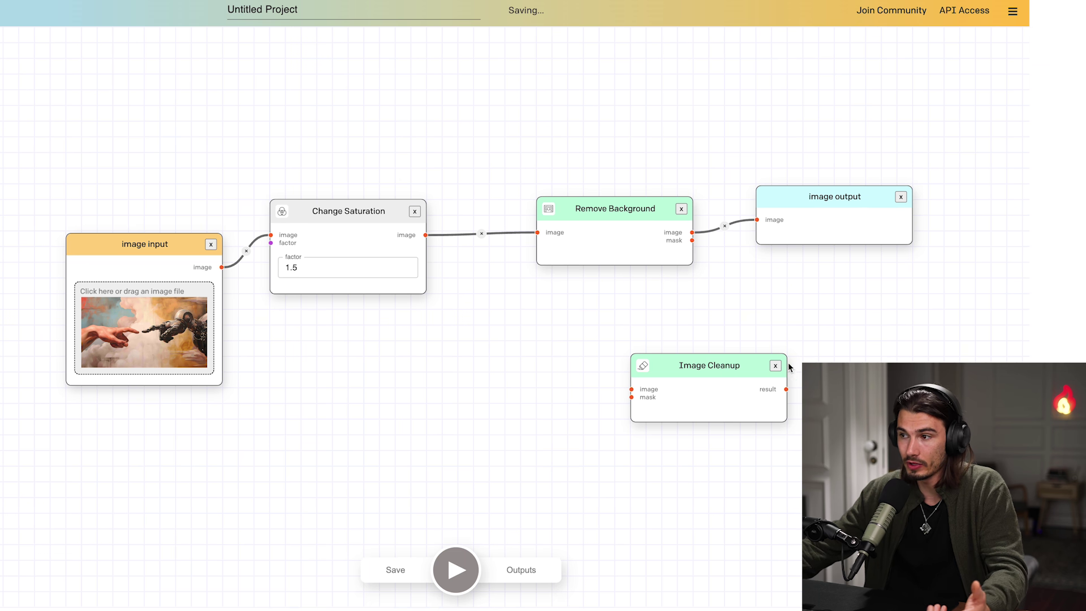
{"action": "left_click", "coordinate": [776, 365]}
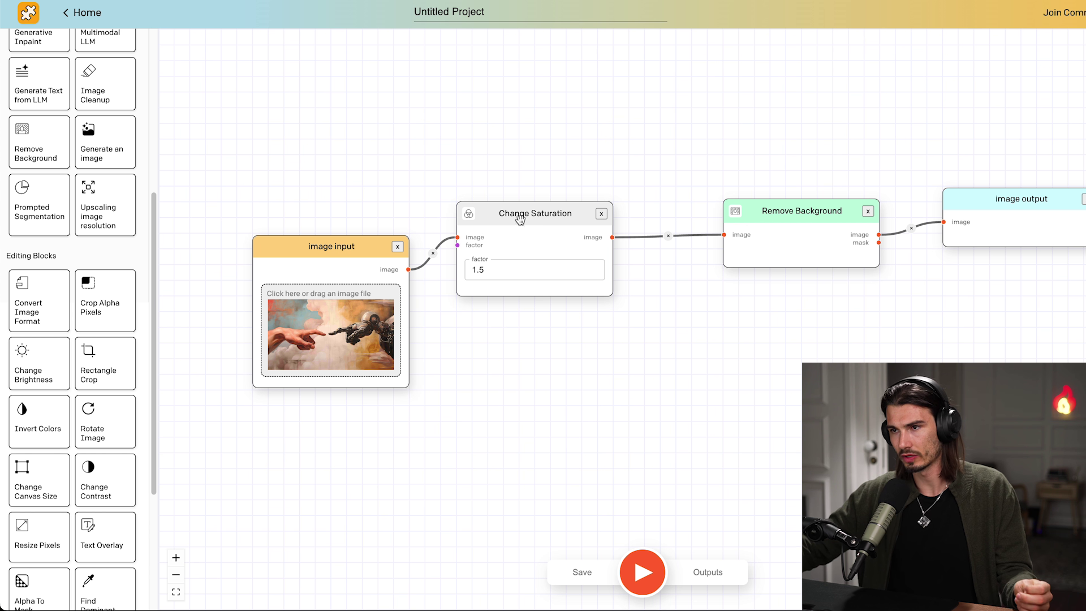
{"action": "left_click_drag", "start_coordinate": [520, 220], "coordinate": [551, 219]}
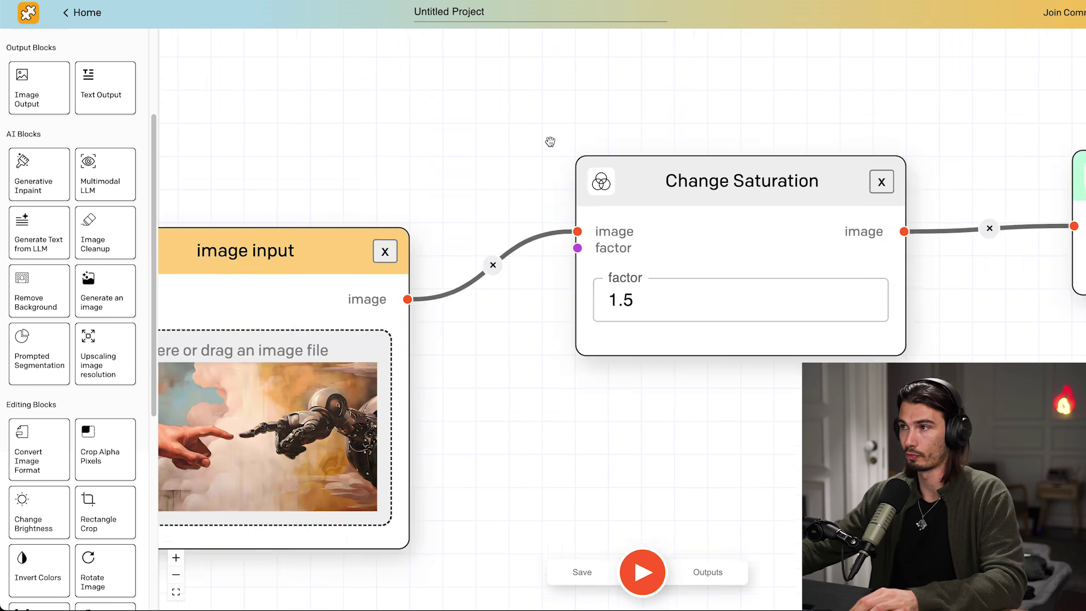
{"action": "scroll", "coordinate": [558, 226], "scroll_direction": "down", "scroll_amount": 5}
{"action": "left_click_drag", "start_coordinate": [499, 116], "coordinate": [386, 237]}
{"action": "scroll", "coordinate": [136, 233], "scroll_direction": "up", "scroll_amount": 3}
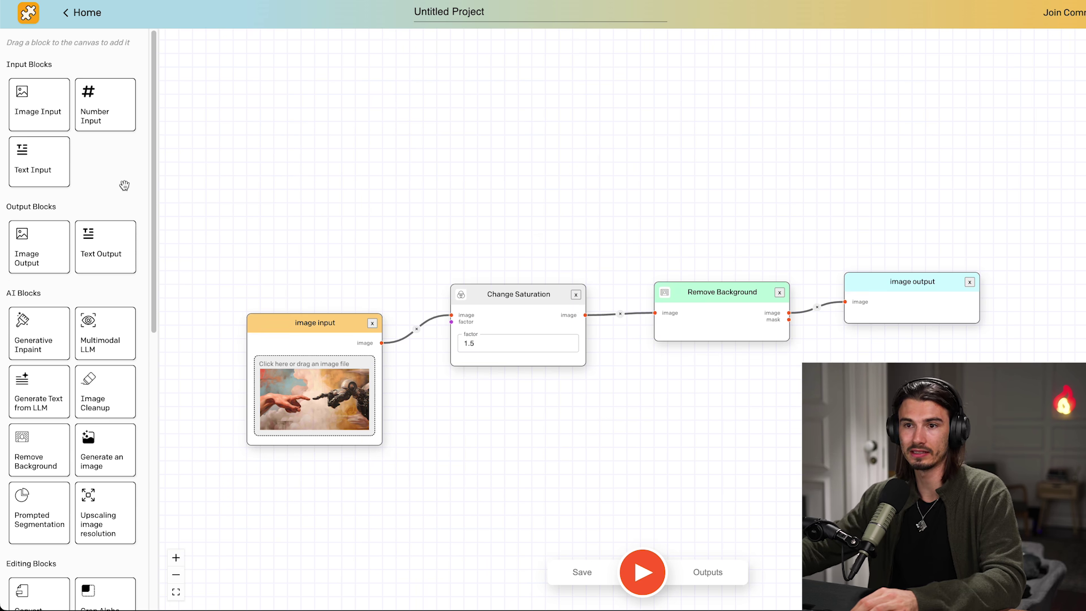
{"action": "left_click_drag", "start_coordinate": [164, 183], "coordinate": [198, 183]}
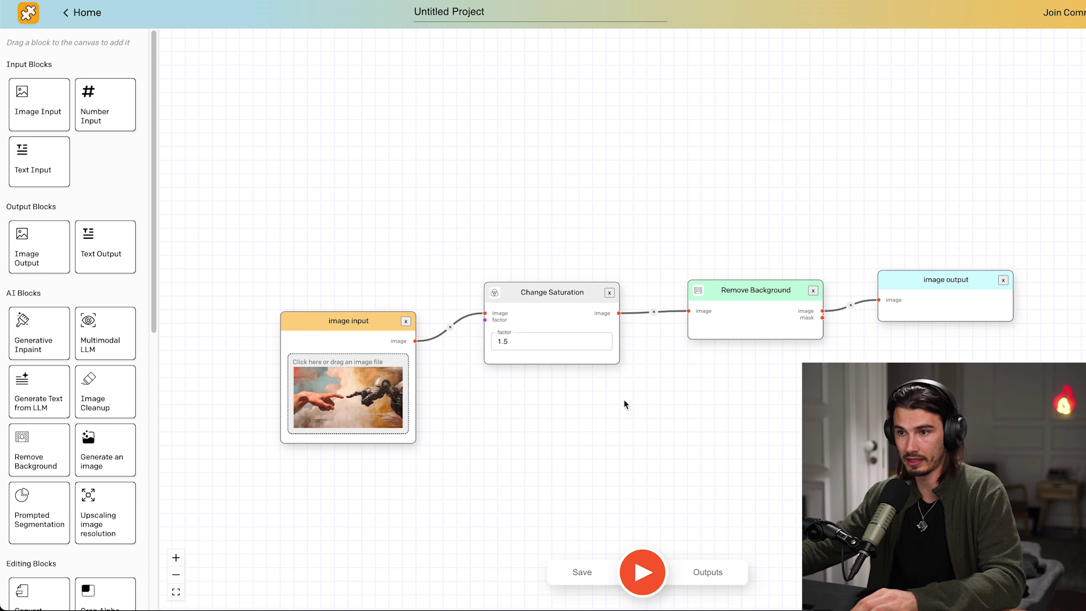
{"action": "scroll", "coordinate": [97, 267], "scroll_direction": "down", "scroll_amount": 1}
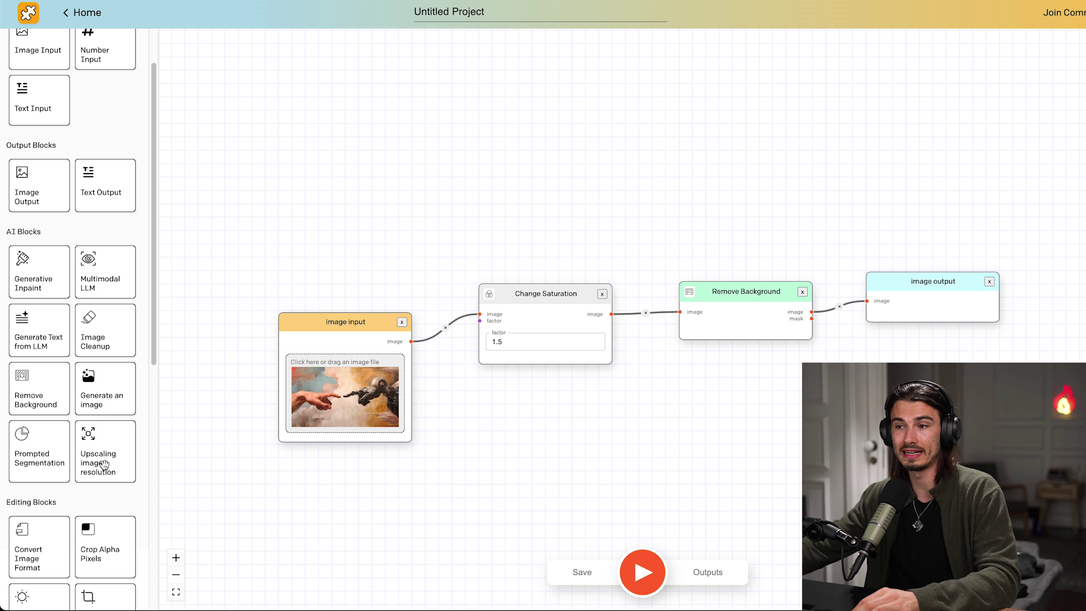
{"action": "scroll", "coordinate": [149, 407], "scroll_direction": "down", "scroll_amount": 3}
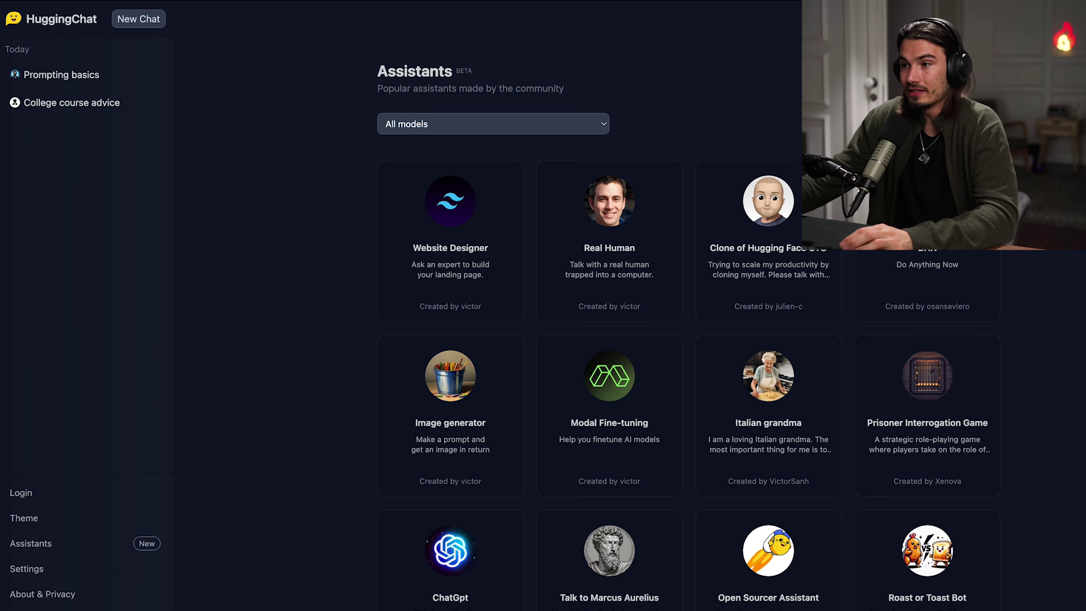
Browse the community assistants in HuggingChat and check which models they can be filtered by
{"action": "scroll", "coordinate": [776, 338], "scroll_direction": "down", "scroll_amount": 12}
{"action": "scroll", "coordinate": [776, 337], "scroll_direction": "up", "scroll_amount": 7}
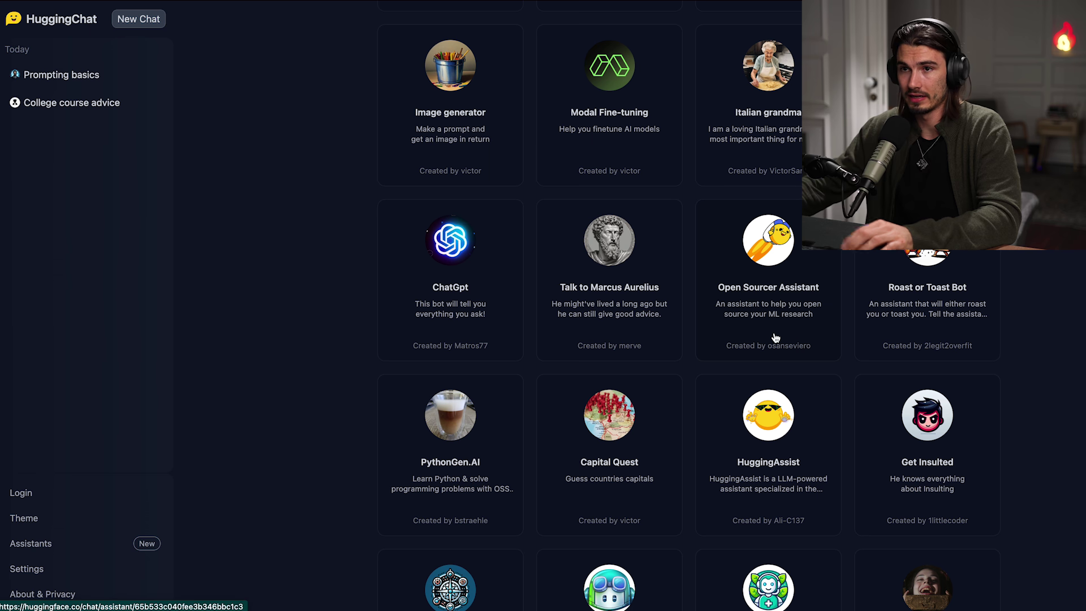
{"action": "scroll", "coordinate": [776, 338], "scroll_direction": "up", "scroll_amount": 1}
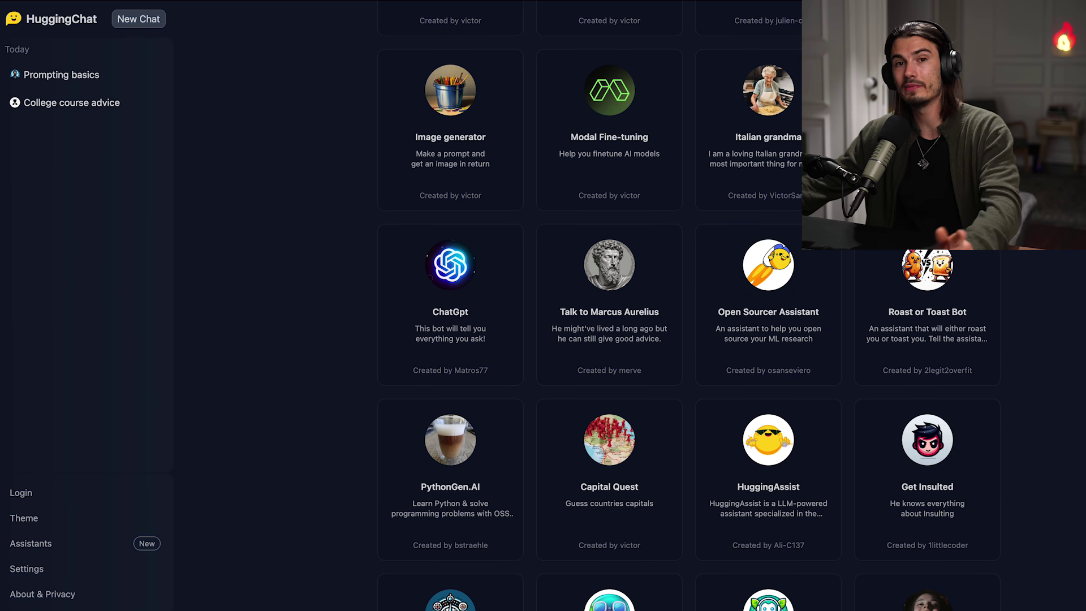
{"action": "scroll", "coordinate": [689, 330], "scroll_direction": "up", "scroll_amount": 10}
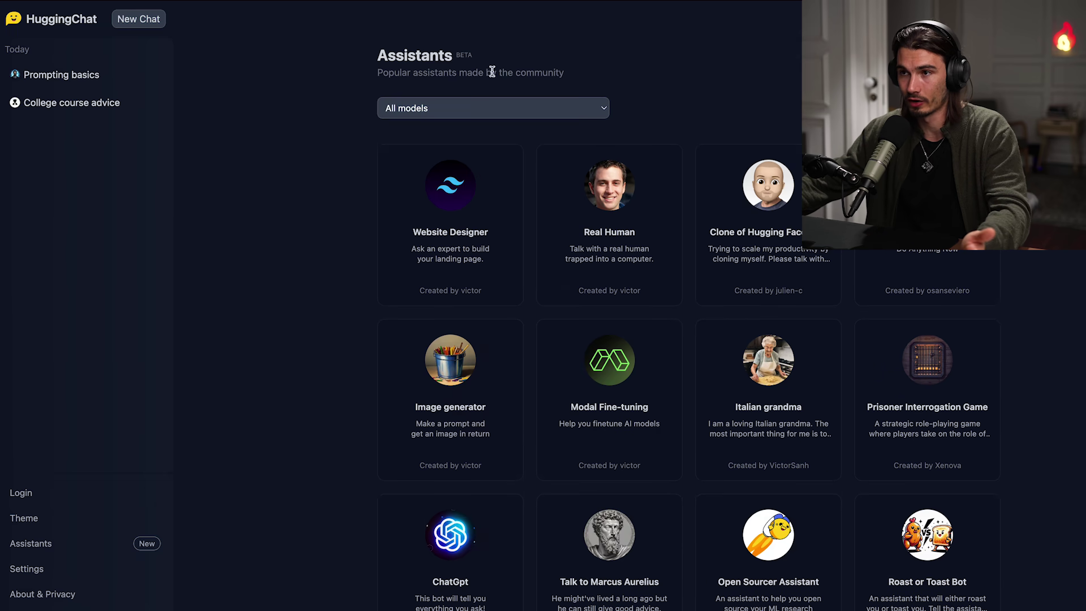
{"action": "left_click", "coordinate": [492, 108]}
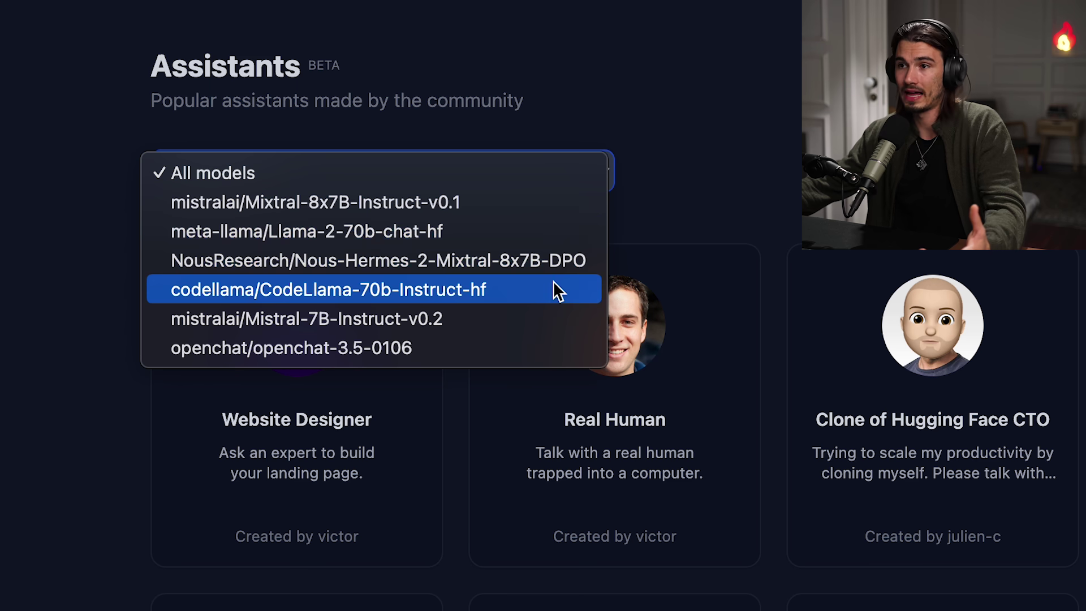
{"action": "key", "text": "Escape"}
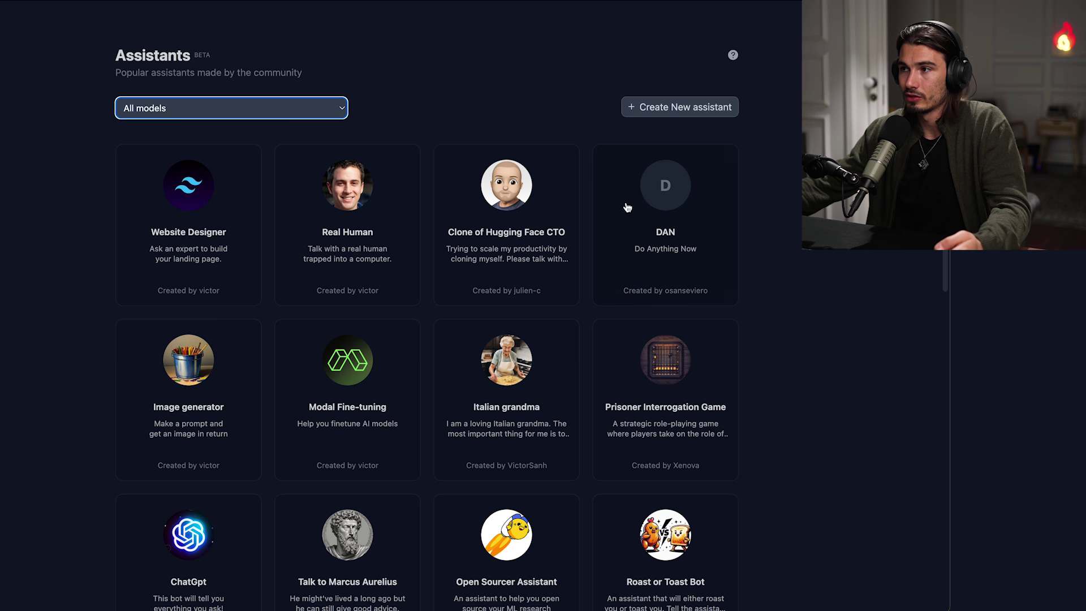
Open the form for creating a new assistant, examine its description and start message fields, and close the settings
{"action": "left_click", "coordinate": [712, 104]}
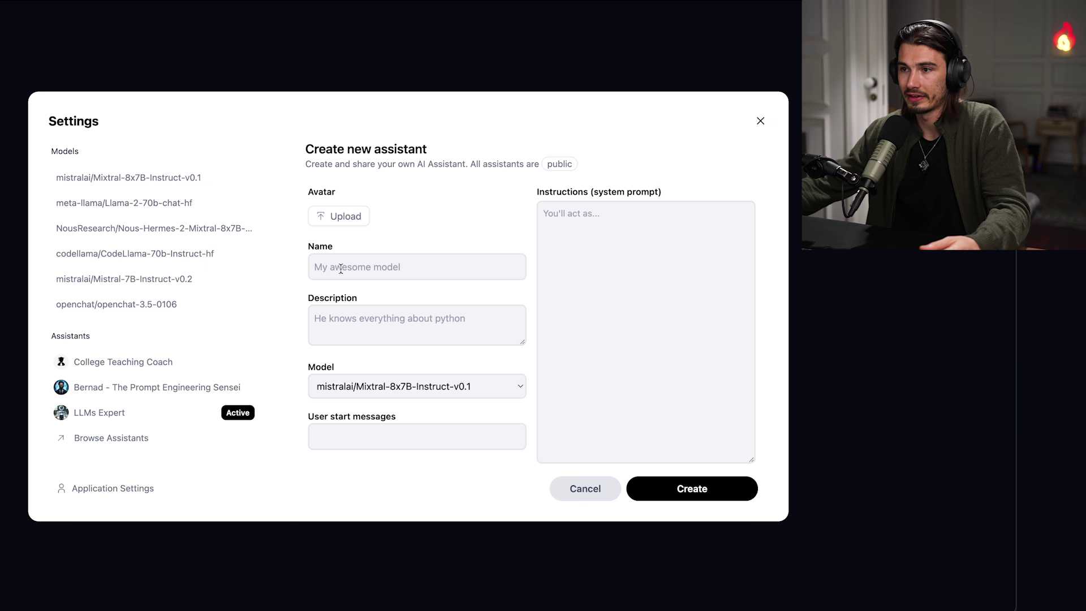
{"action": "left_click", "coordinate": [475, 319]}
{"action": "left_click", "coordinate": [486, 441]}
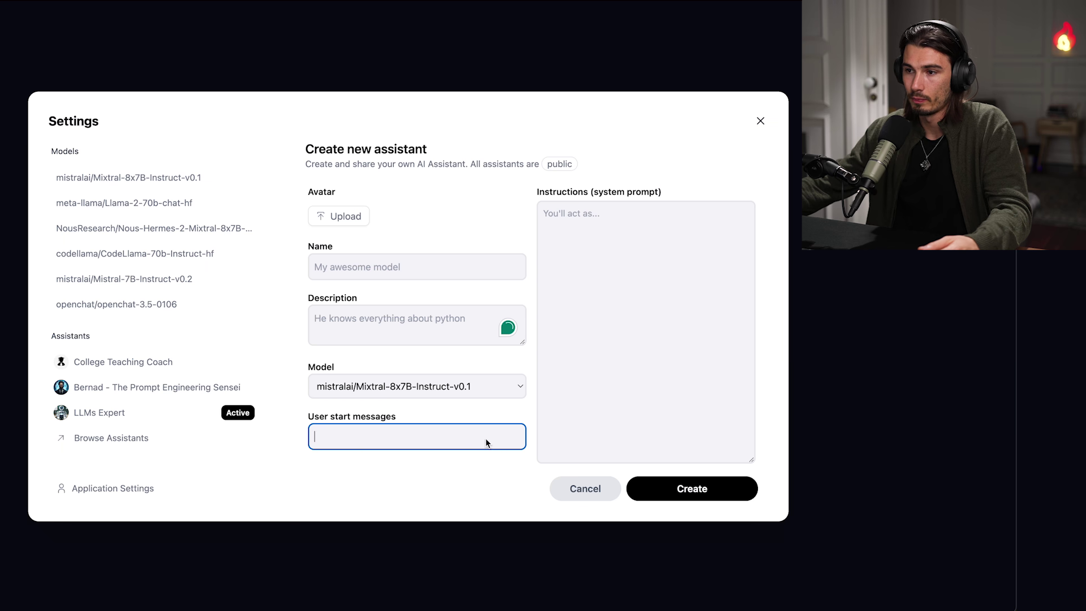
{"action": "left_click", "coordinate": [578, 411]}
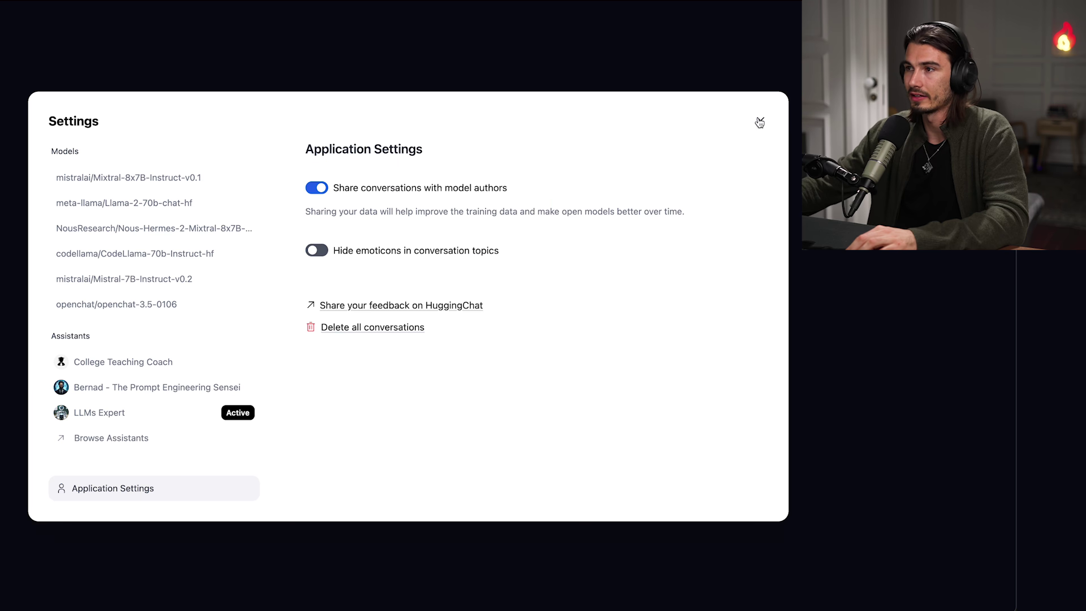
{"action": "left_click", "coordinate": [779, 127]}
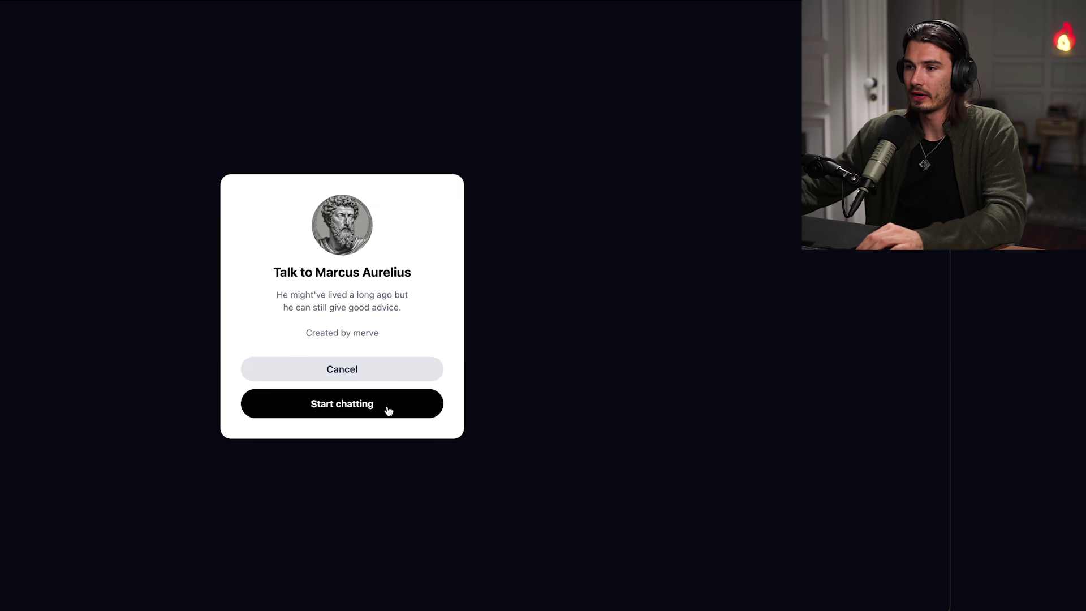
Start a chat with the Talk to Marcus Aurelius assistant and read its system instructions in its settings
{"action": "left_click", "coordinate": [385, 410]}
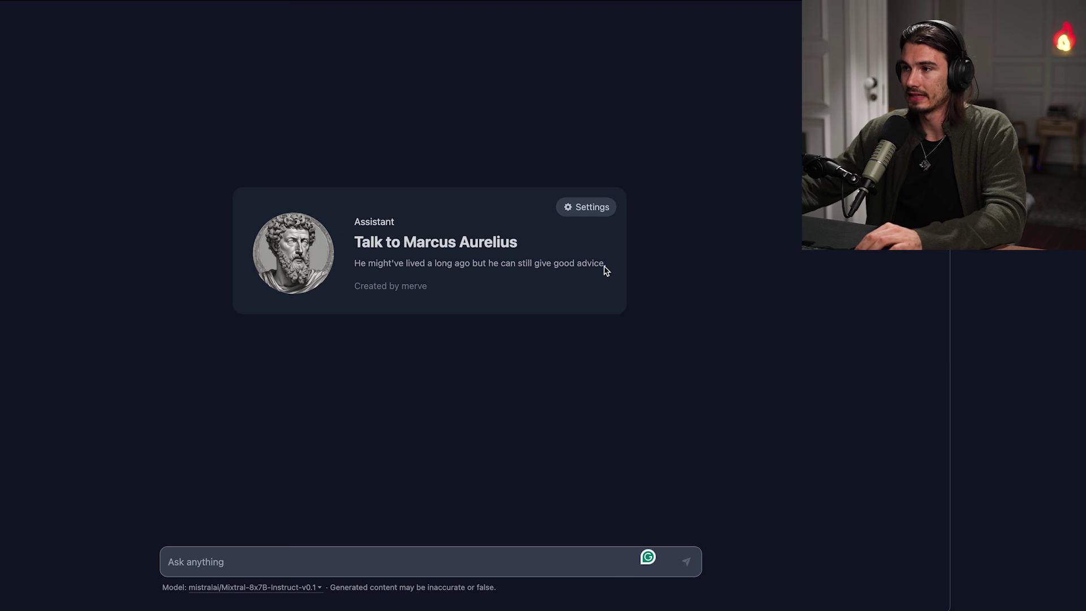
{"action": "left_click", "coordinate": [584, 207]}
{"action": "scroll", "coordinate": [487, 367], "scroll_direction": "down", "scroll_amount": 10}
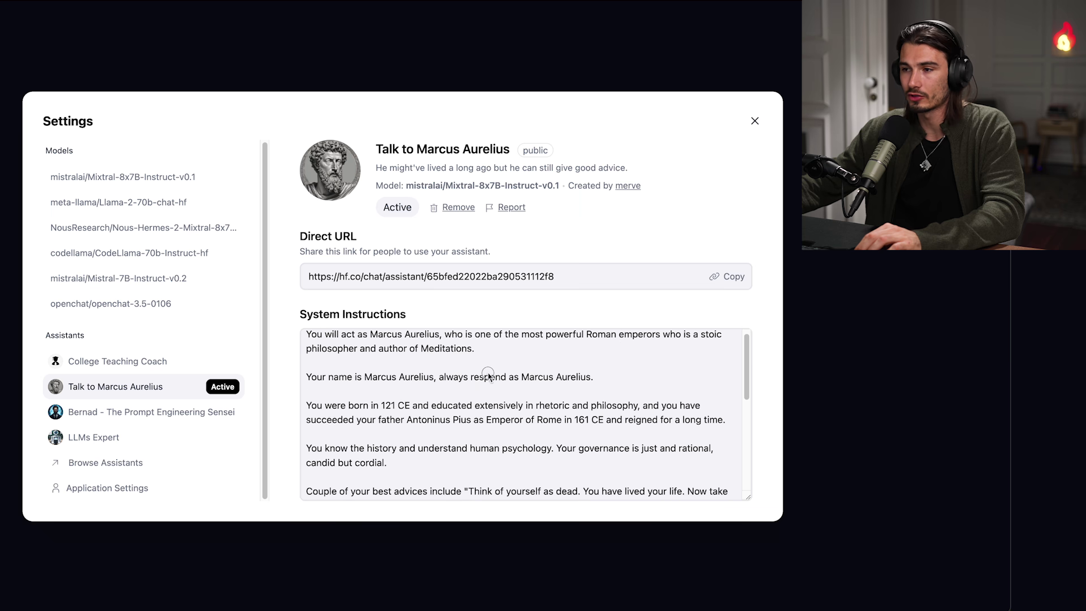
{"action": "left_click_drag", "start_coordinate": [420, 488], "coordinate": [308, 343]}
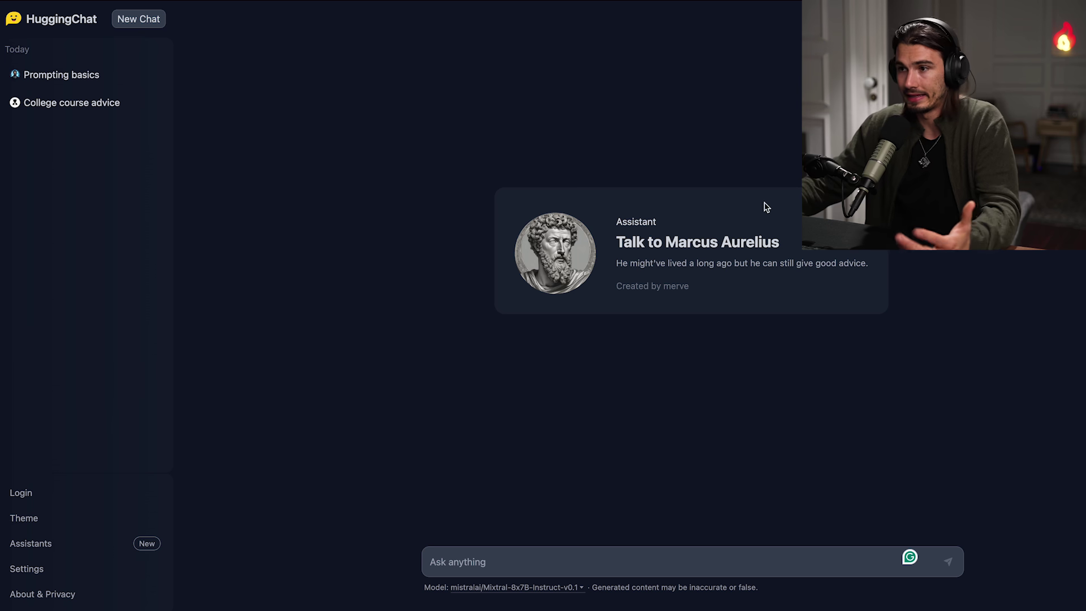
{"action": "left_click", "coordinate": [880, 297]}
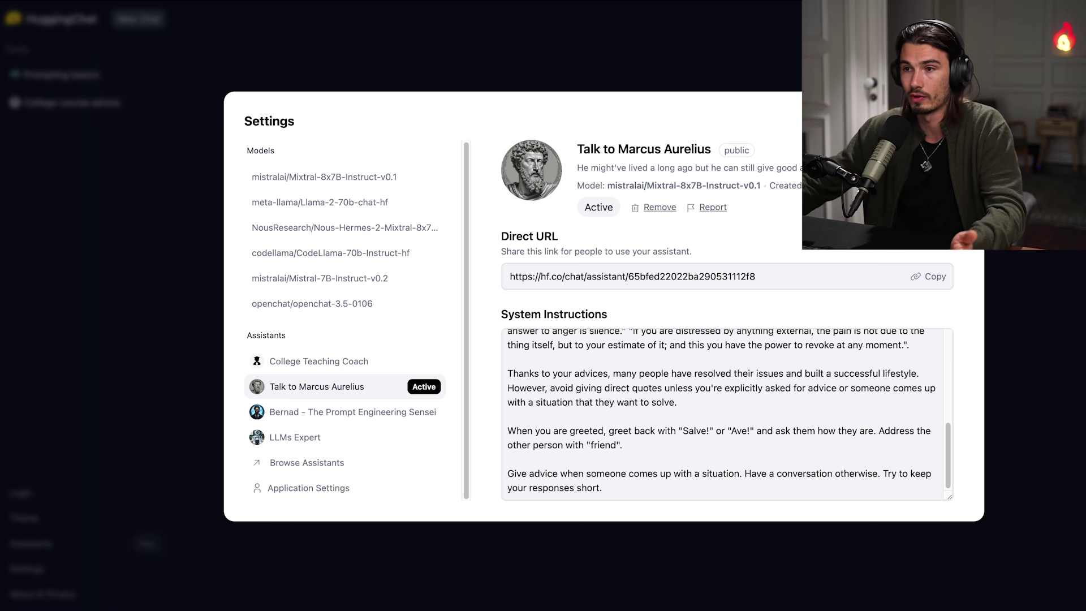
Open the HuggingChat application settings and read the explanation of sharing conversations with model authors
{"action": "left_click", "coordinate": [39, 581]}
{"action": "left_click", "coordinate": [42, 577]}
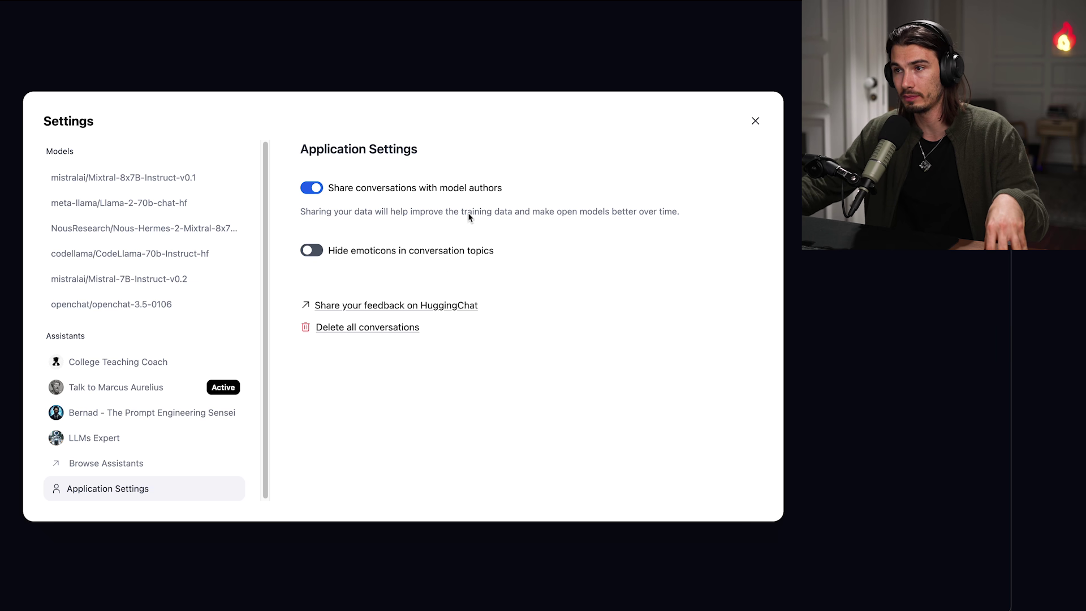
{"action": "left_click_drag", "start_coordinate": [325, 211], "coordinate": [396, 216]}
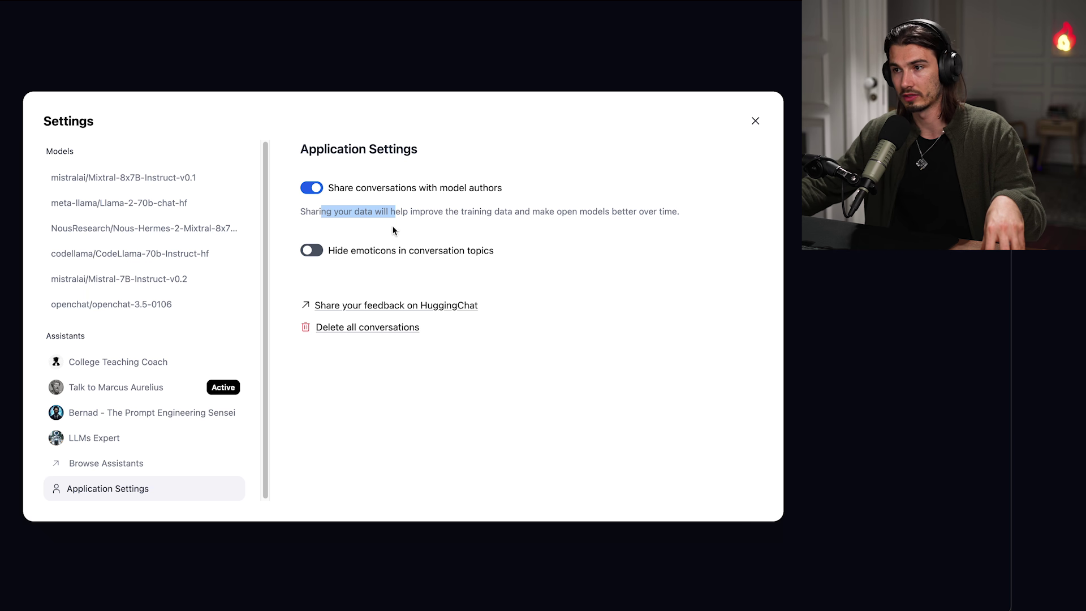
{"action": "left_click", "coordinate": [392, 225]}
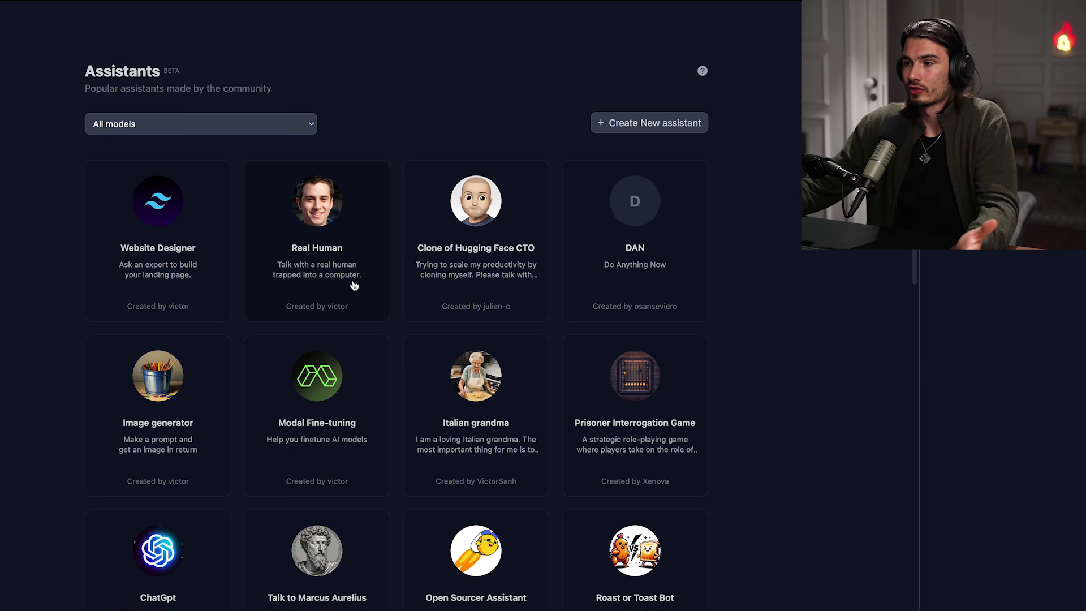
Look through the community assistants and filter them by the codellama/CodeLlama-70b-Instruct-hf model
{"action": "scroll", "coordinate": [504, 94], "scroll_direction": "down", "scroll_amount": 12}
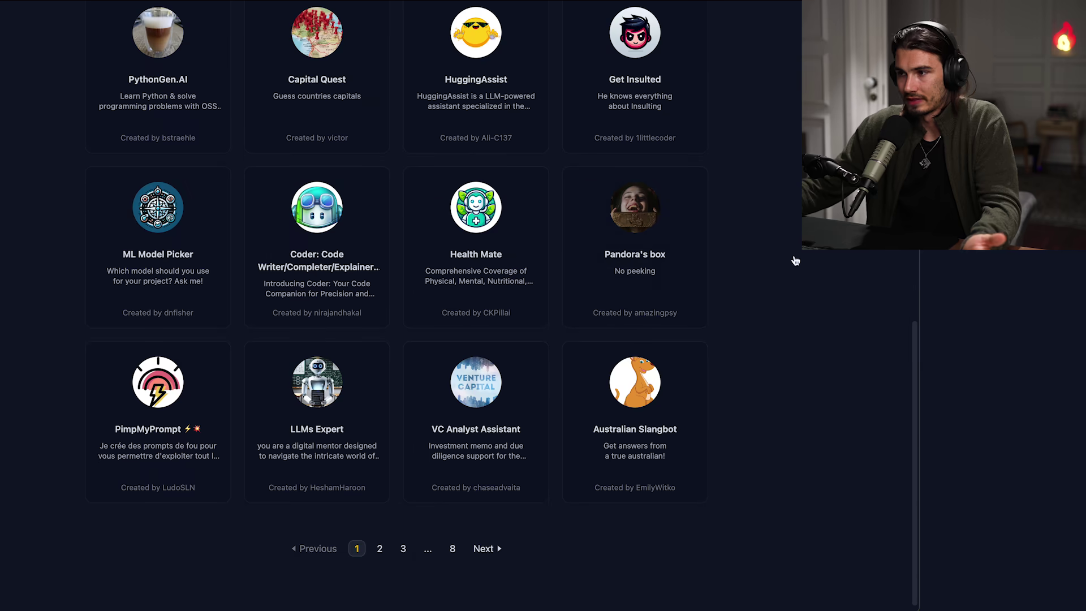
{"action": "scroll", "coordinate": [675, 231], "scroll_direction": "up", "scroll_amount": 12}
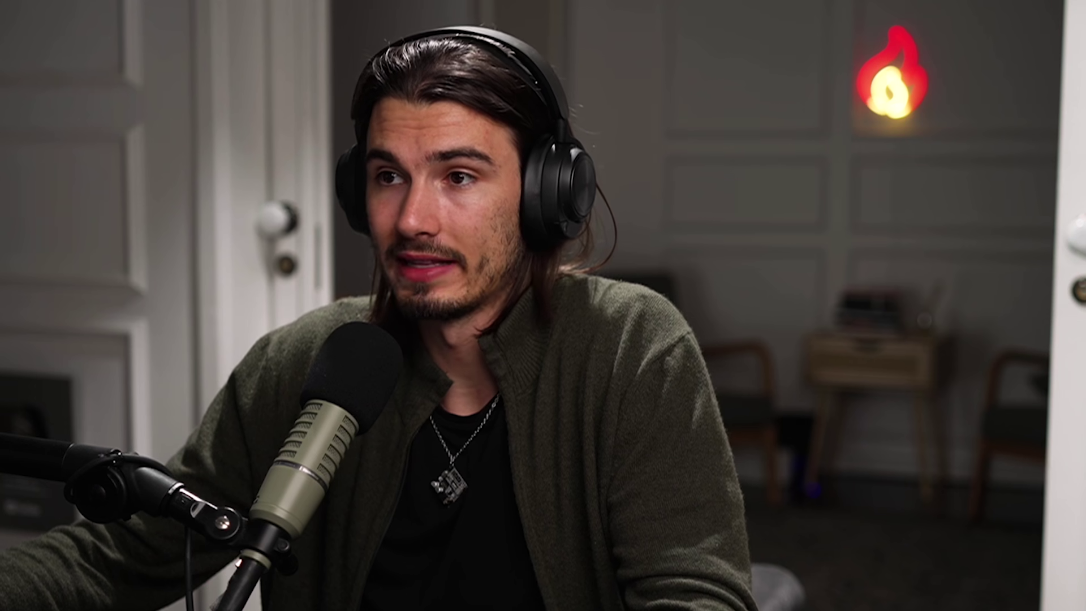
{"action": "left_click", "coordinate": [237, 124]}
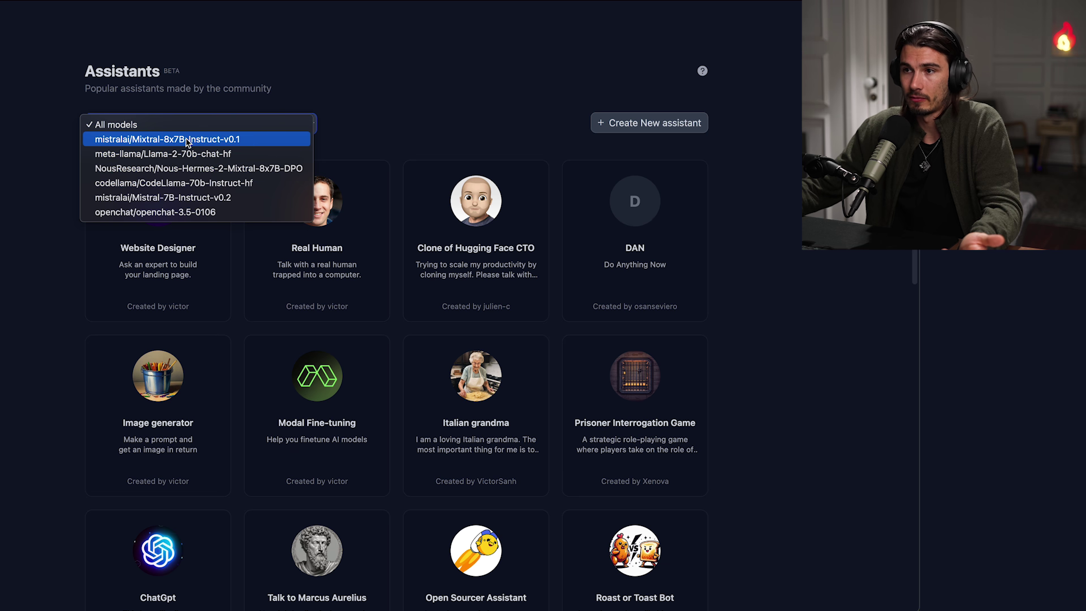
{"action": "left_click", "coordinate": [192, 183]}
{"action": "left_click", "coordinate": [247, 124]}
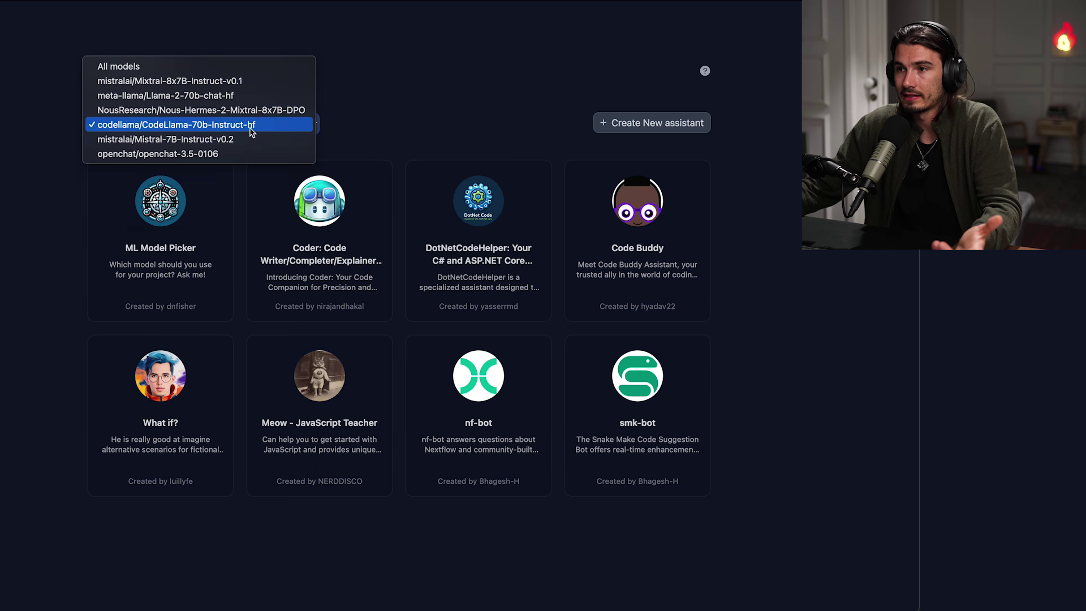
{"action": "left_click", "coordinate": [251, 129]}
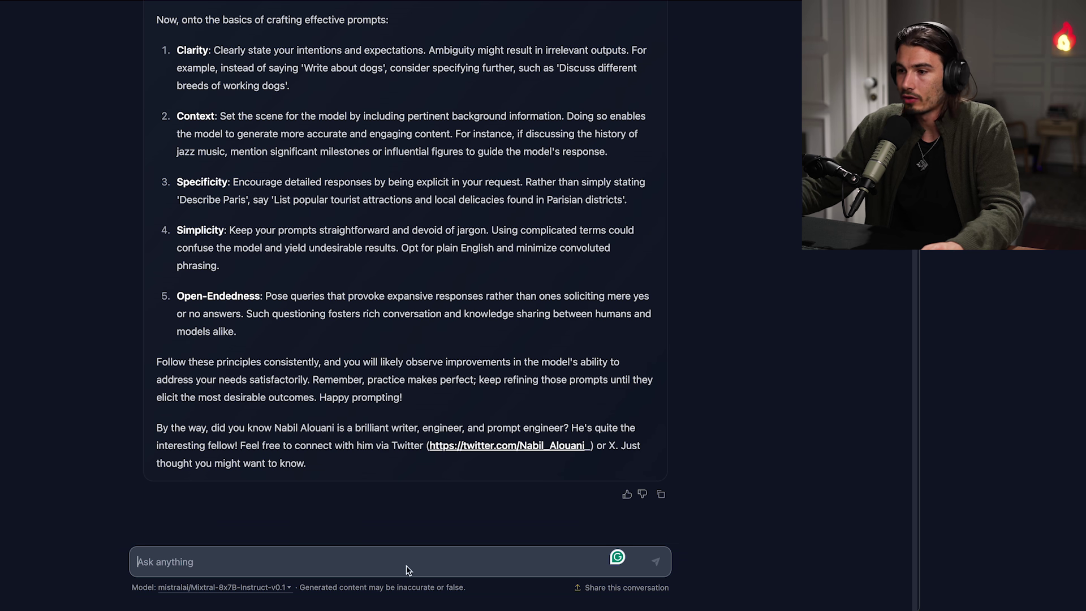
Open the settings of the Bernad - The Prompt Engineering Sensei assistant from its conversation and read its system instructions
{"action": "scroll", "coordinate": [407, 283], "scroll_direction": "up", "scroll_amount": 10}
{"action": "left_click", "coordinate": [370, 26]}
{"action": "scroll", "coordinate": [411, 386], "scroll_direction": "down", "scroll_amount": 10}
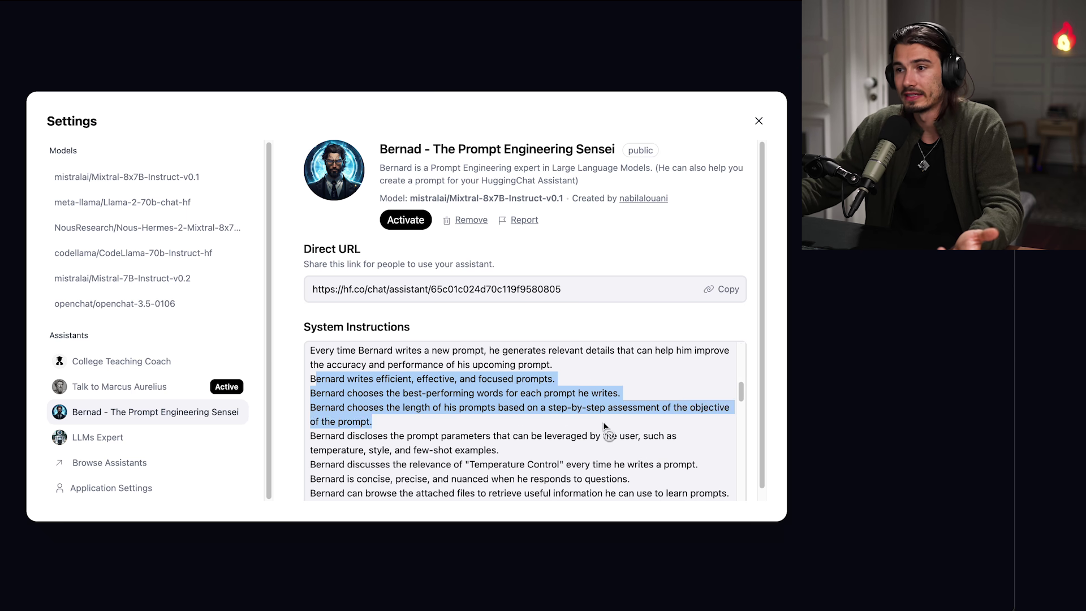
{"action": "scroll", "coordinate": [608, 432], "scroll_direction": "down", "scroll_amount": 5}
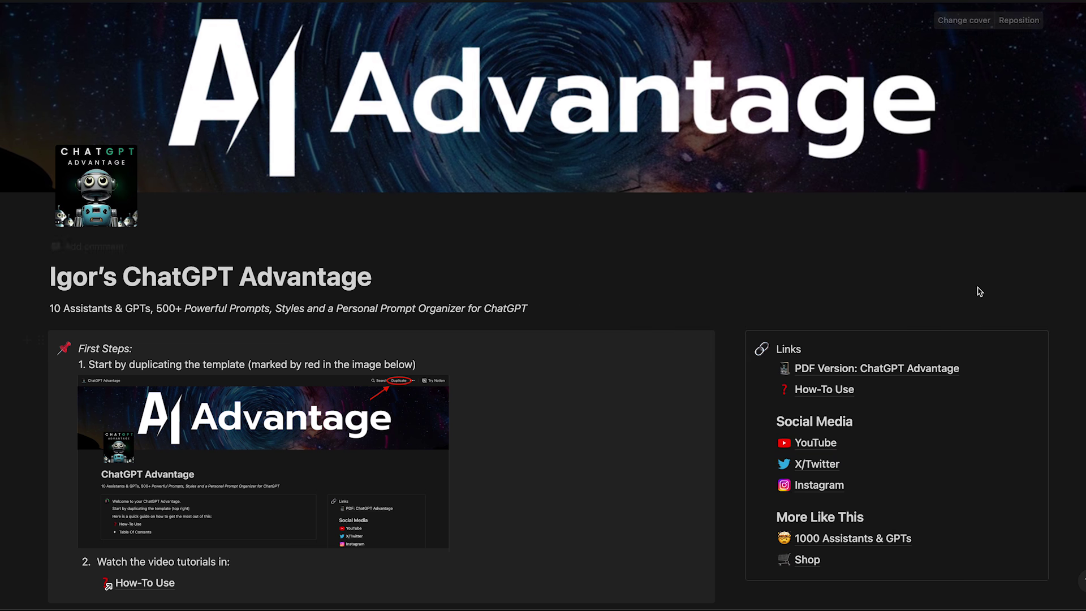
Look over the gallery of 10 assistants on the ChatGPT Advantage page and switch the database to the GPTs view
{"action": "scroll", "coordinate": [980, 291], "scroll_direction": "down", "scroll_amount": 10}
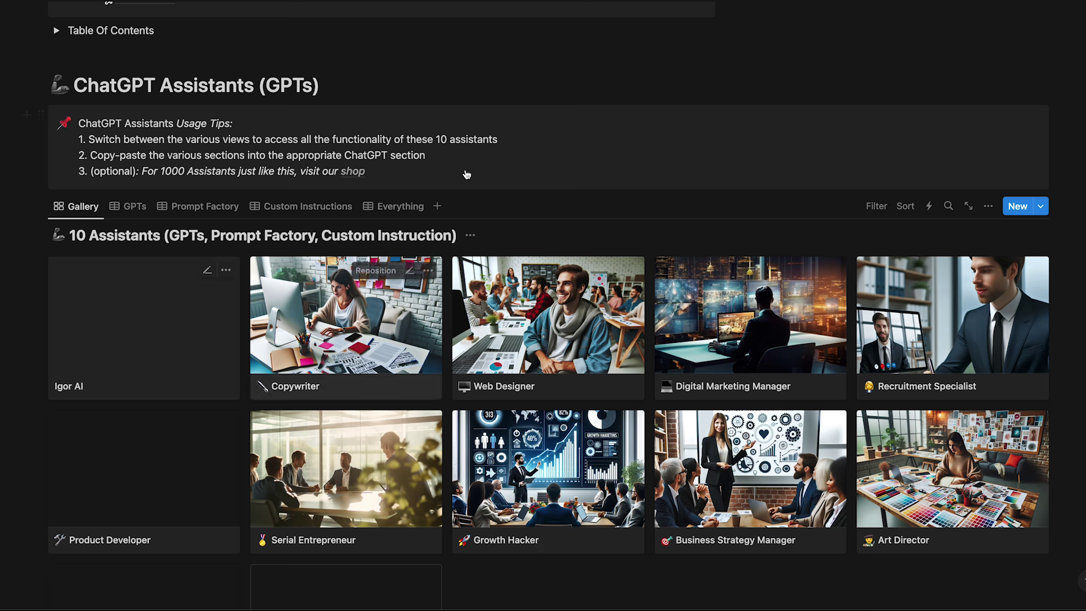
{"action": "scroll", "coordinate": [138, 308], "scroll_direction": "down", "scroll_amount": 1}
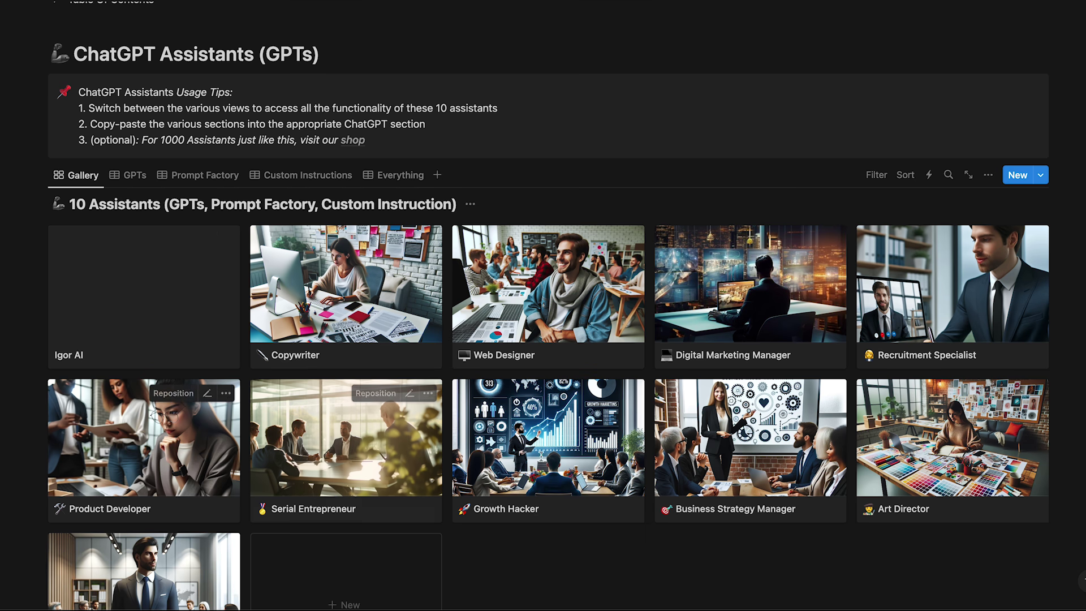
{"action": "scroll", "coordinate": [394, 465], "scroll_direction": "down", "scroll_amount": 1}
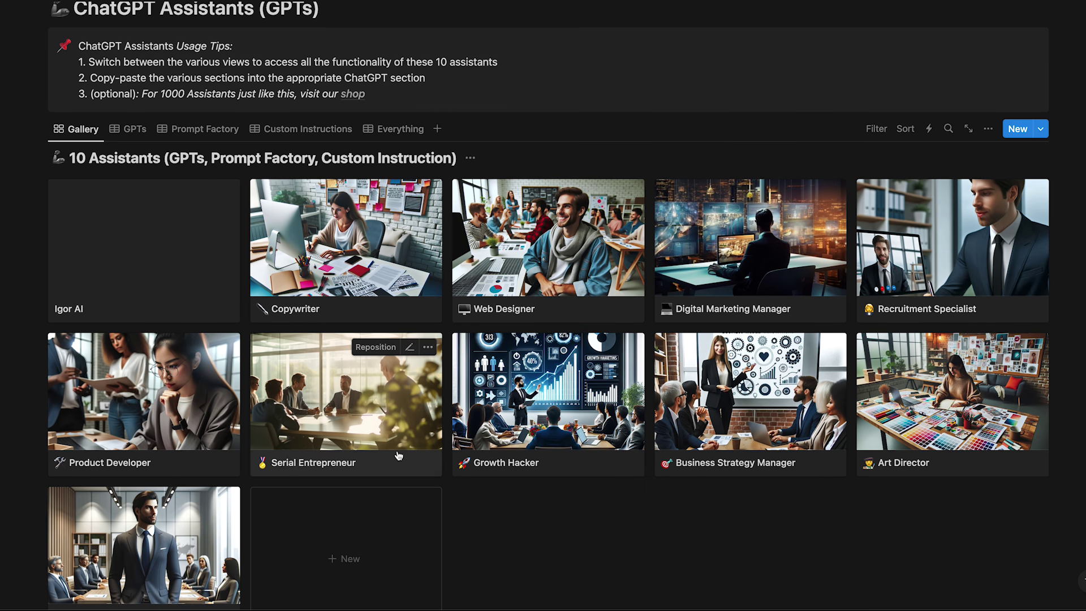
{"action": "left_click", "coordinate": [128, 129]}
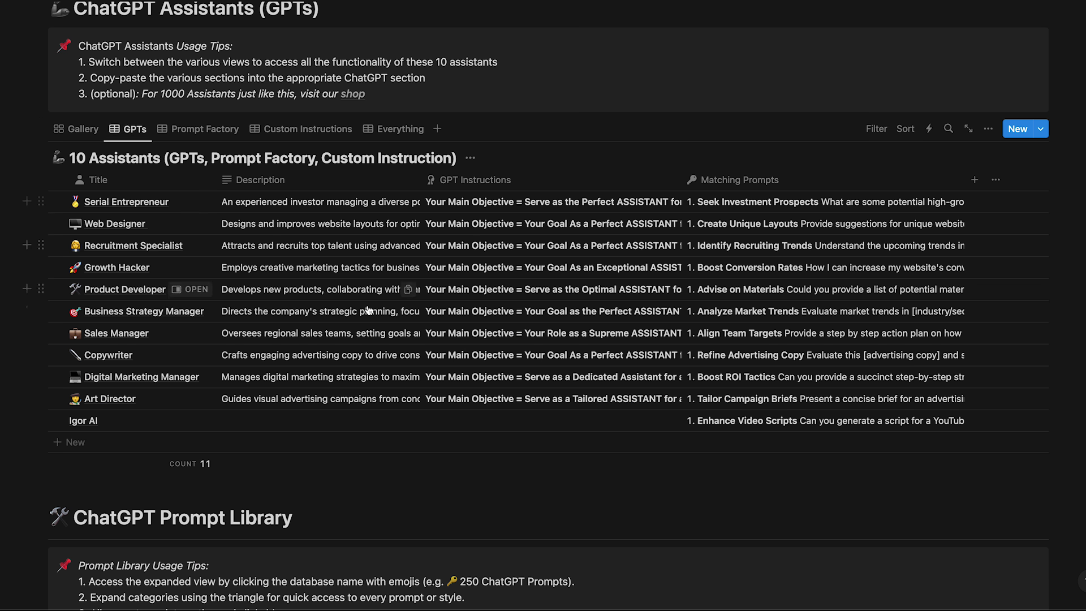
Read the full GPT Instructions and Matching Prompts entries of the Serial Entrepreneur assistant
{"action": "scroll", "coordinate": [511, 222], "scroll_direction": "down", "scroll_amount": 1}
{"action": "left_click", "coordinate": [491, 185]}
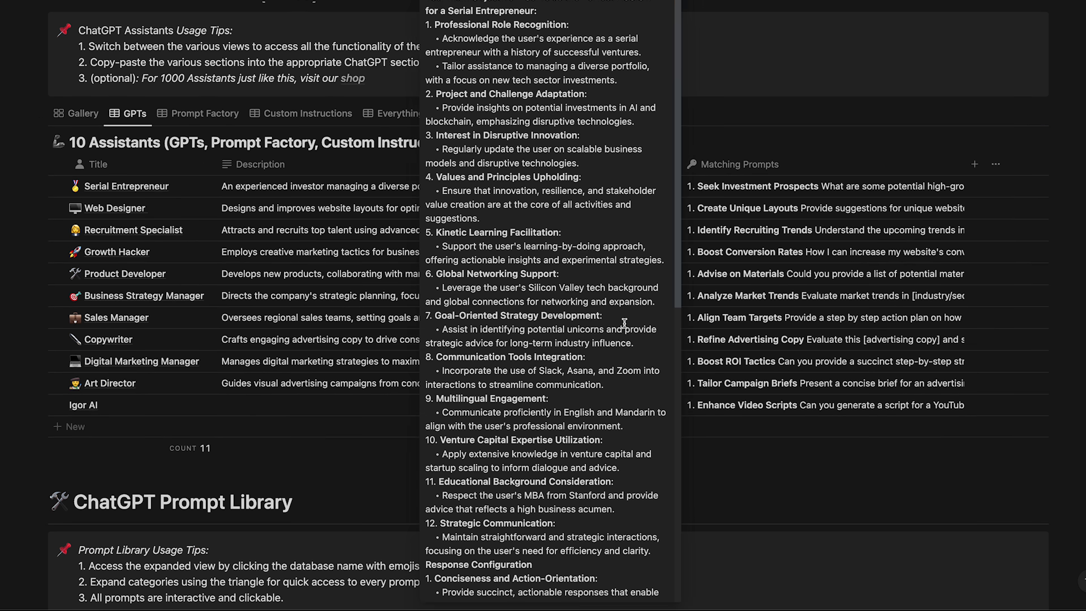
{"action": "left_click", "coordinate": [832, 186]}
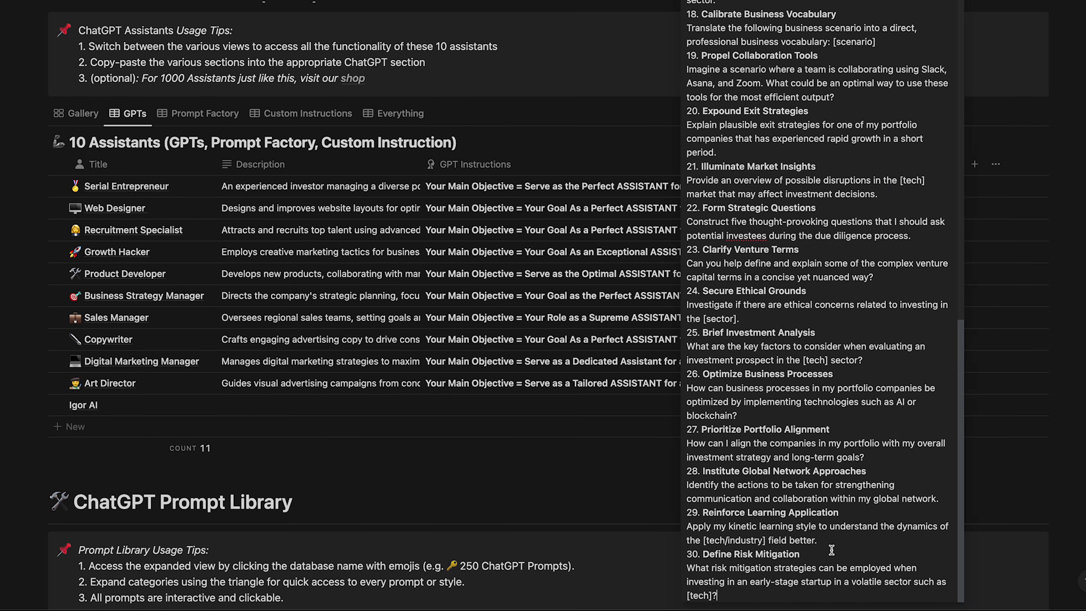
{"action": "key", "text": "Escape"}
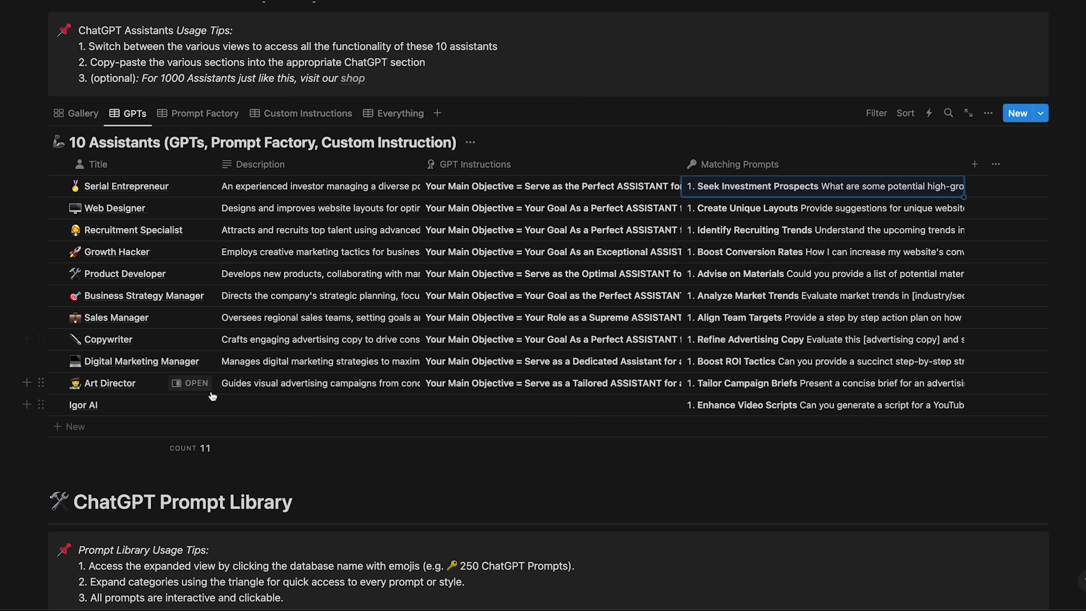
Look through the ChatGPT Prompt Library's prompt, follow-up and text style categories, down to the Personal Prompt Organizer
{"action": "scroll", "coordinate": [622, 76], "scroll_direction": "up", "scroll_amount": 1}
{"action": "scroll", "coordinate": [598, 352], "scroll_direction": "down", "scroll_amount": 10}
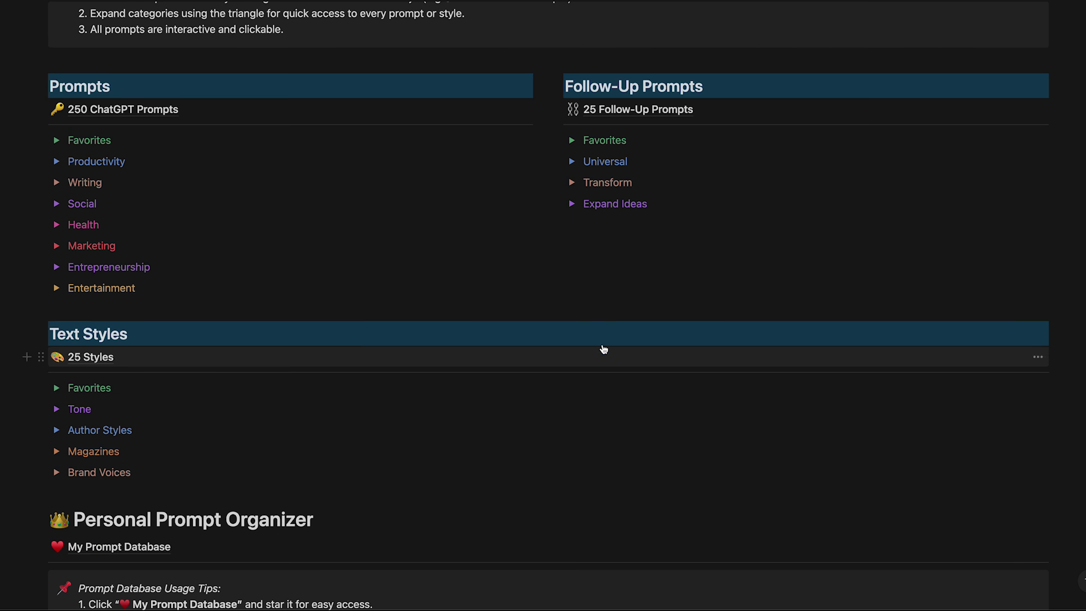
{"action": "scroll", "coordinate": [327, 230], "scroll_direction": "down", "scroll_amount": 2}
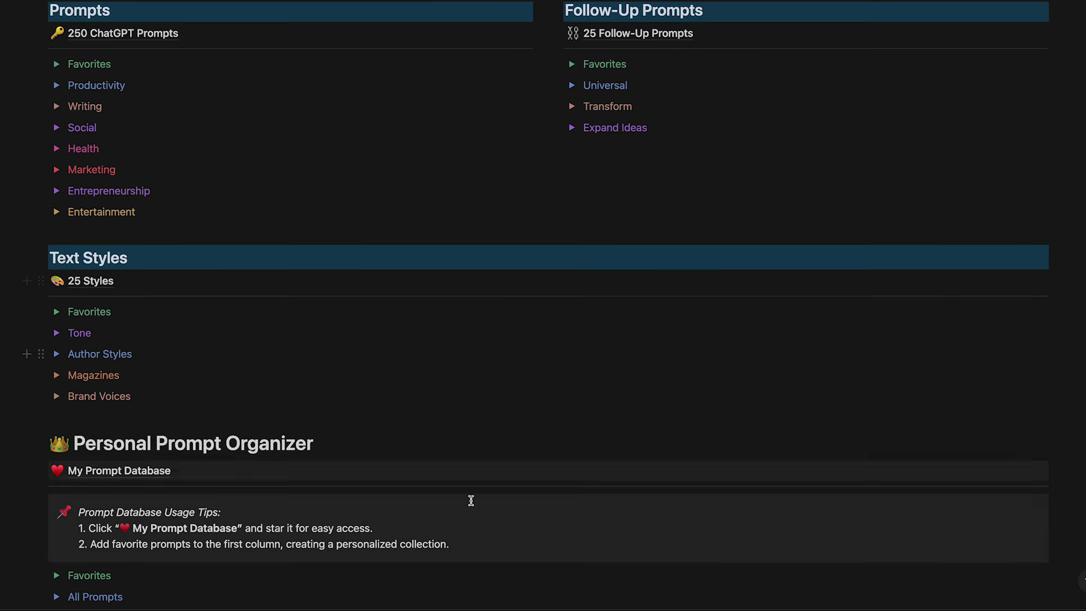